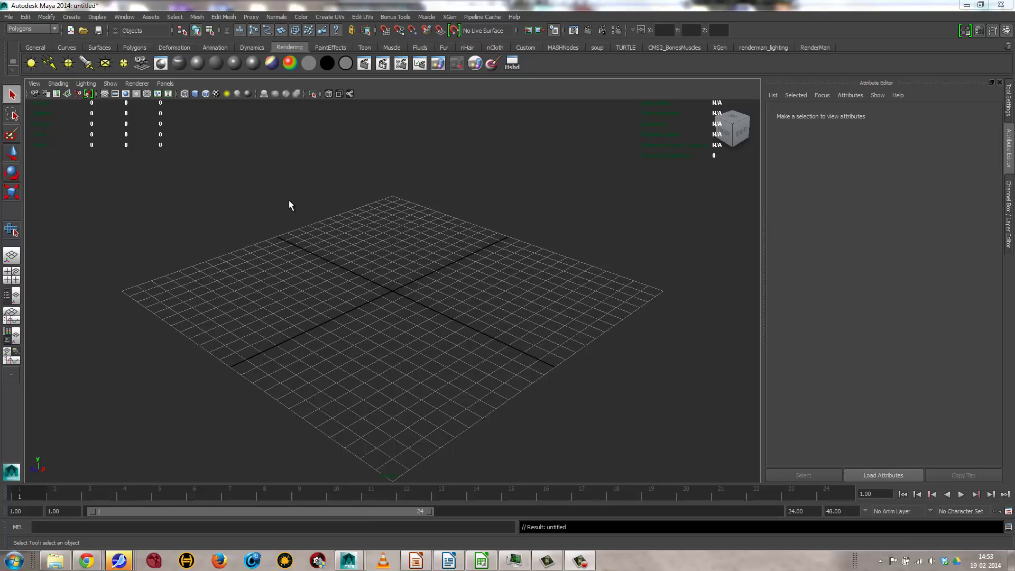
Step: Open the Getting Started with Maya 2014 tutorials from the help resources and view the Introduction of Lesson 1: UV texture mapping
{"action": "left_click", "coordinate": [514, 17]}
{"action": "left_click", "coordinate": [547, 69]}
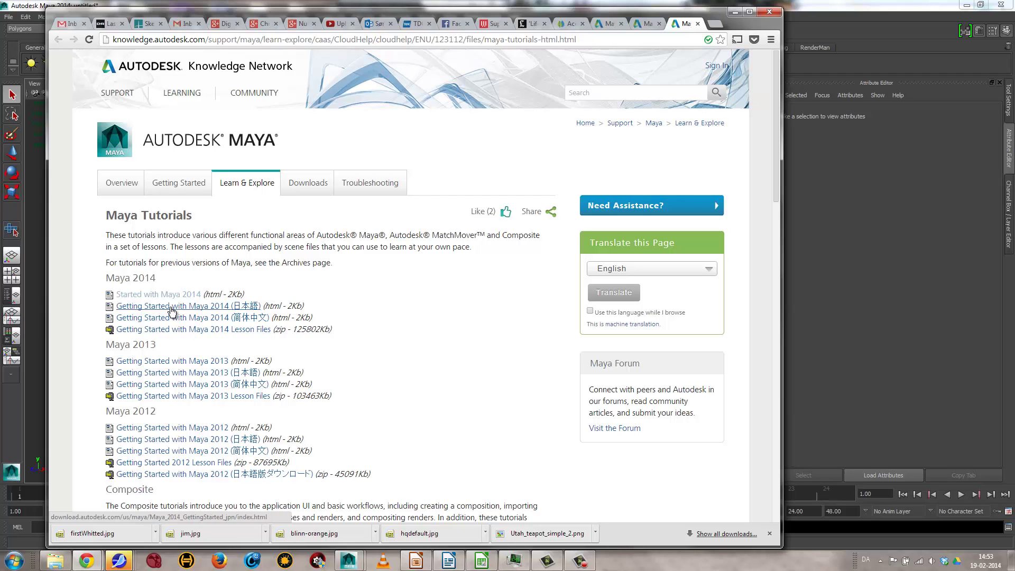
{"action": "left_click", "coordinate": [161, 295]}
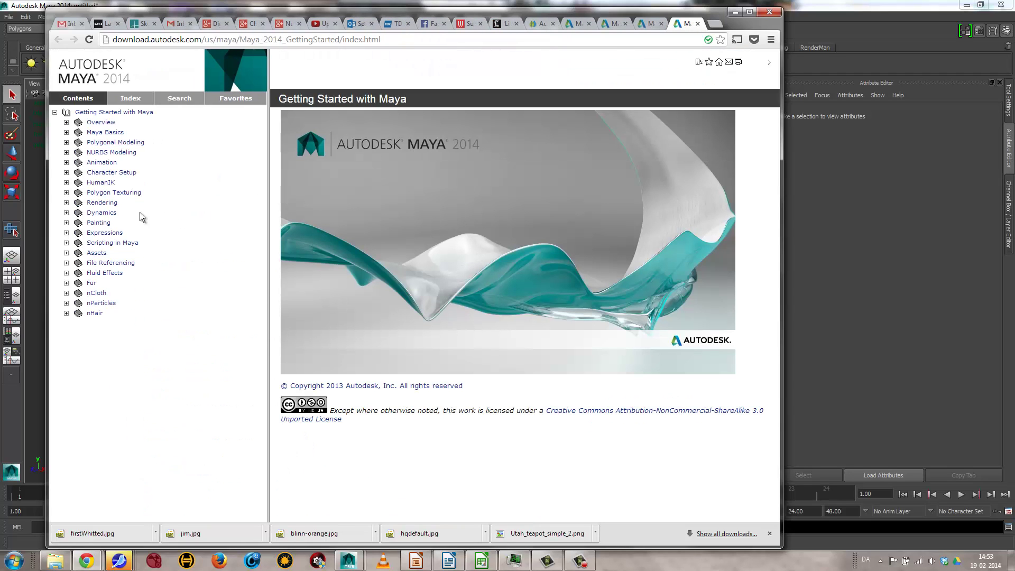
{"action": "left_click", "coordinate": [66, 192]}
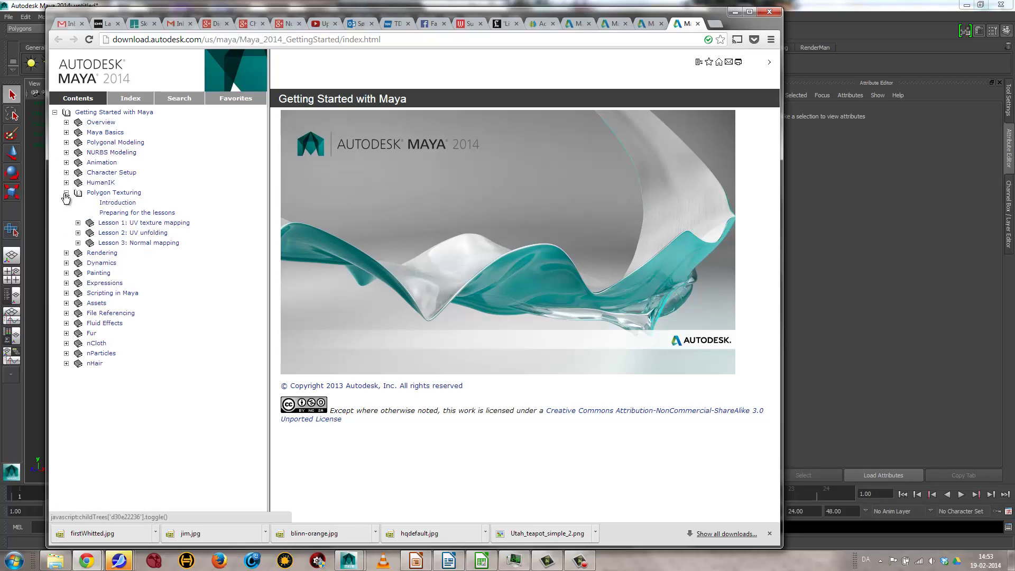
{"action": "left_click", "coordinate": [123, 224]}
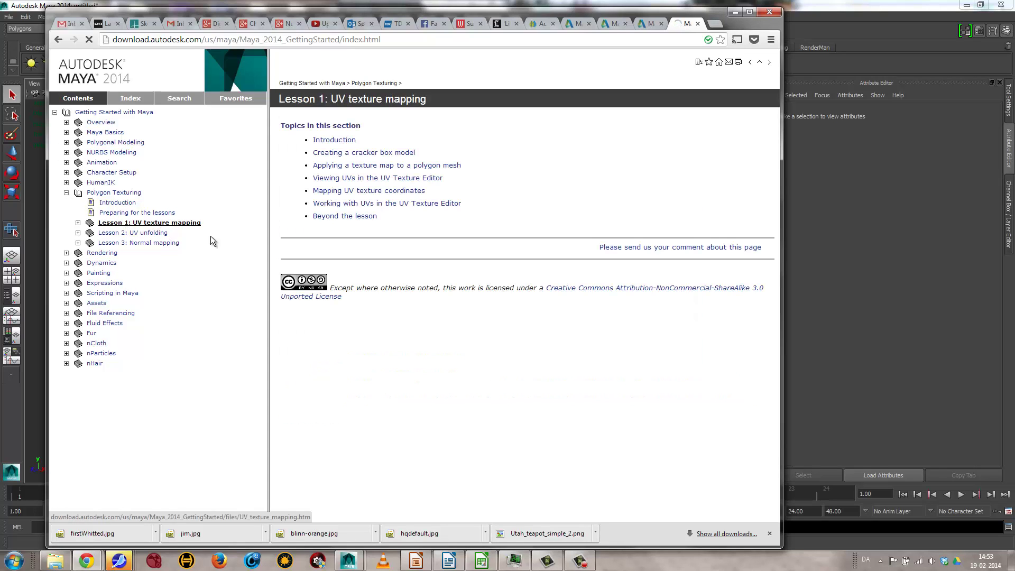
{"action": "left_click", "coordinate": [340, 79]}
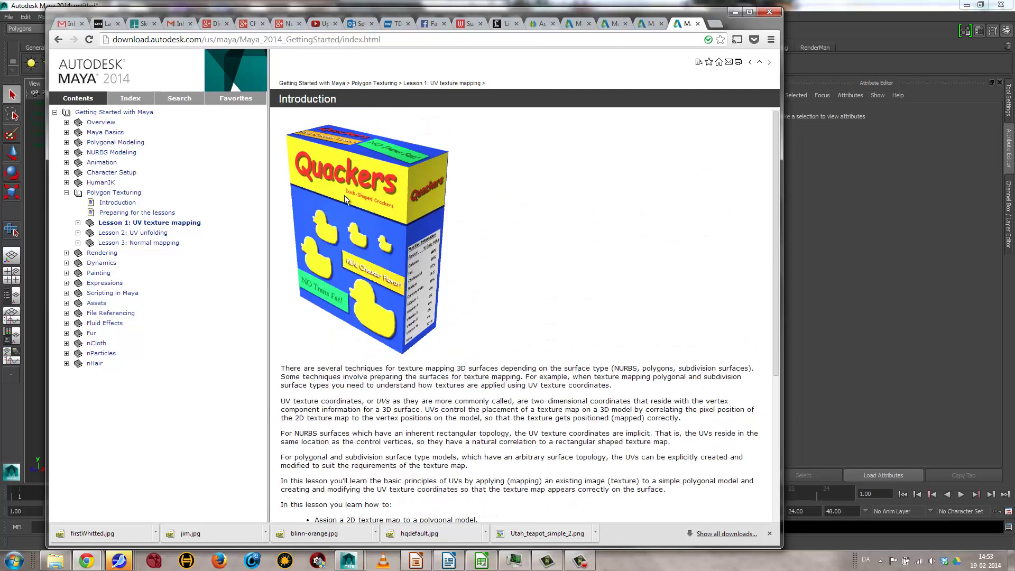
Step: Check the box dimensions on the lesson page "Creating a cracker box model" and return to Maya
{"action": "left_click", "coordinate": [77, 223]}
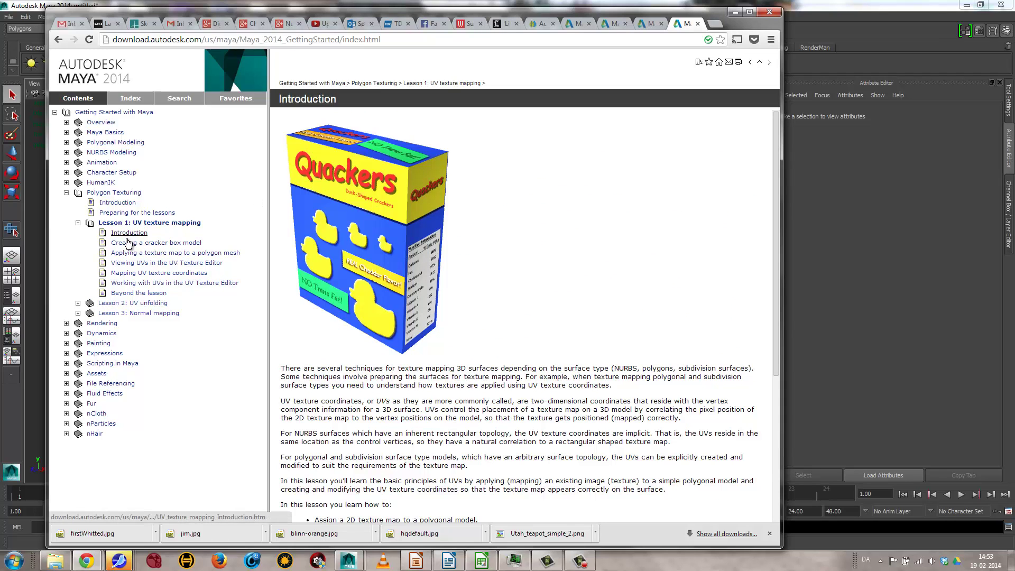
{"action": "left_click", "coordinate": [158, 243]}
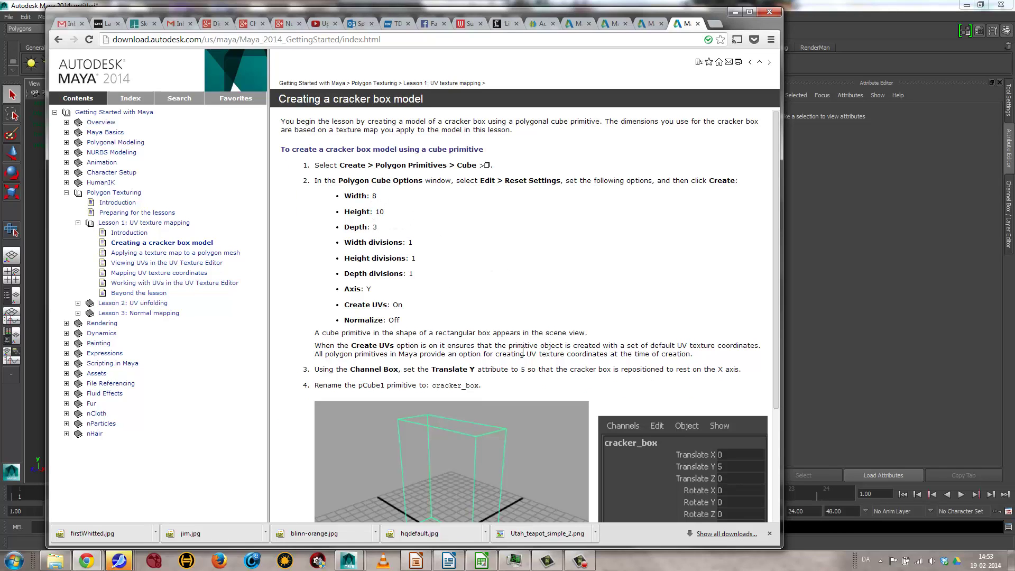
{"action": "left_click", "coordinate": [735, 12]}
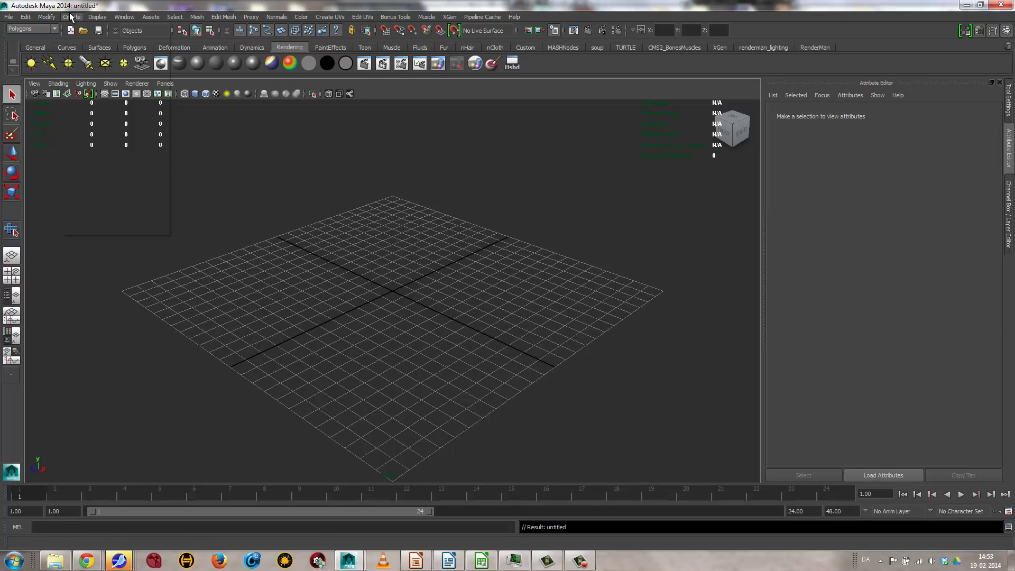
Step: Create a polygon cube primitive at the origin
{"action": "left_click", "coordinate": [71, 17]}
{"action": "mouse_move", "coordinate": [133, 42]}
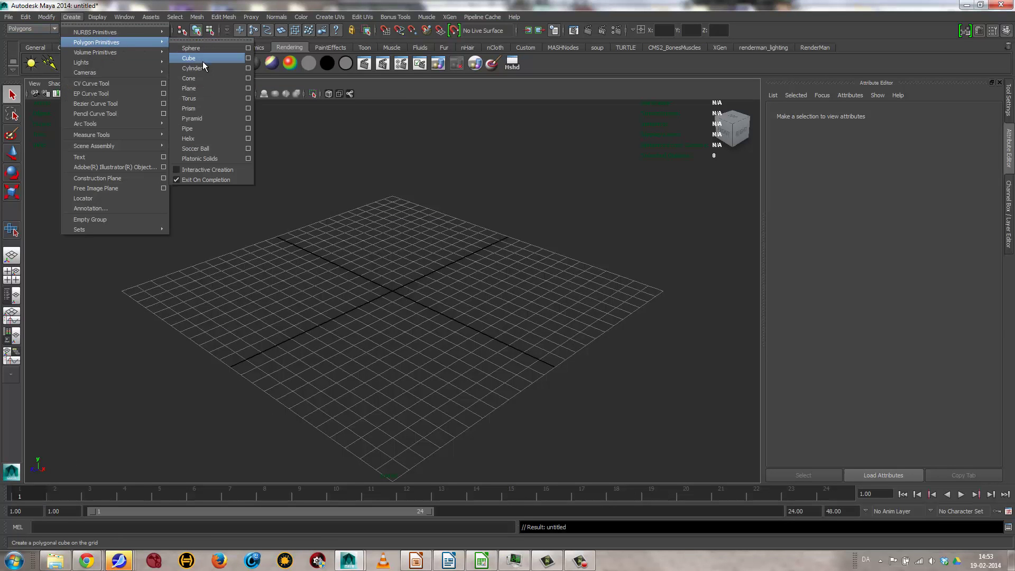
{"action": "left_click", "coordinate": [195, 58]}
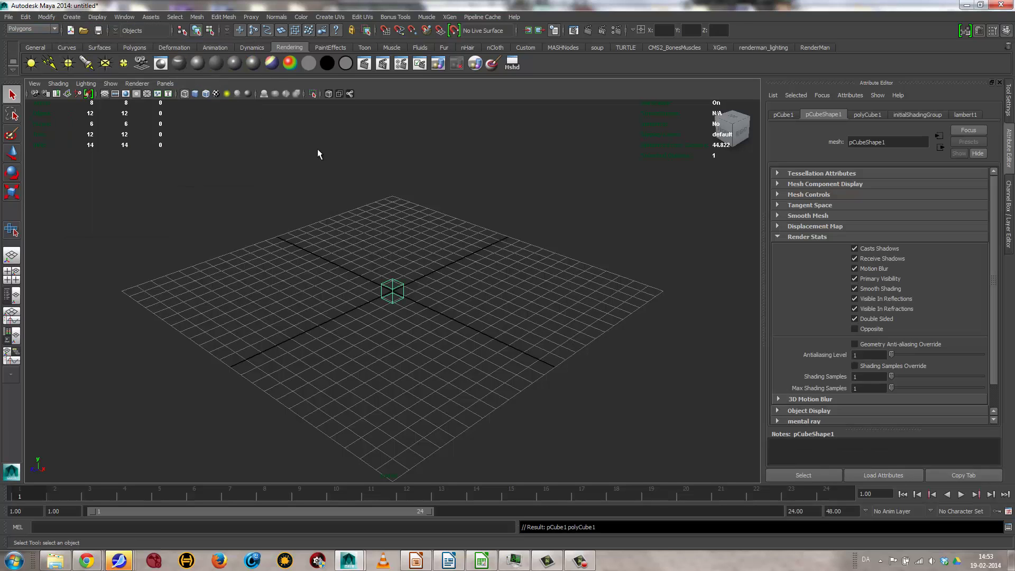
Step: Set the cube's construction dimensions to width 3, height 8 and depth 10
{"action": "left_click", "coordinate": [863, 115]}
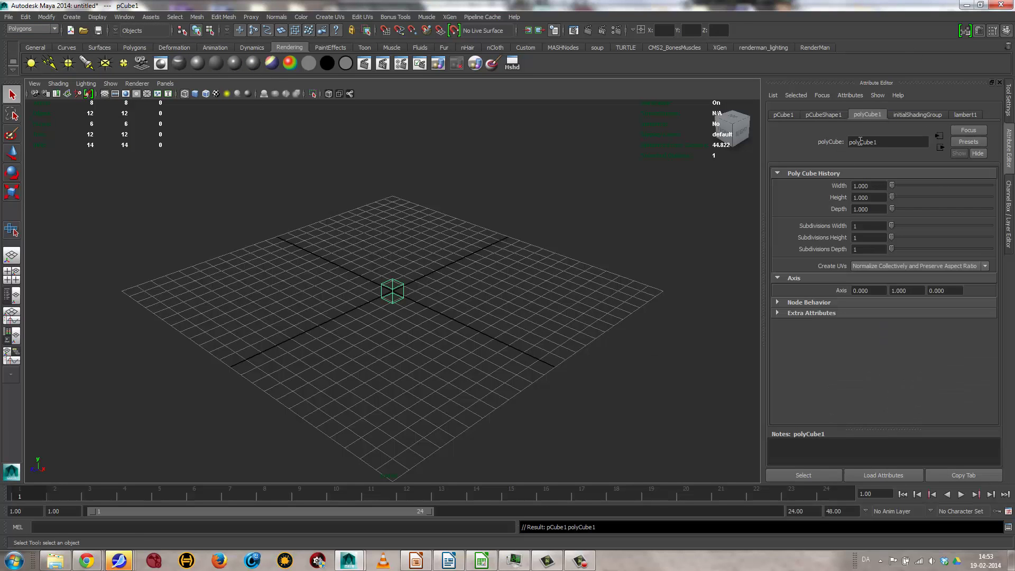
{"action": "left_click", "coordinate": [1009, 209]}
{"action": "left_click", "coordinate": [908, 235]}
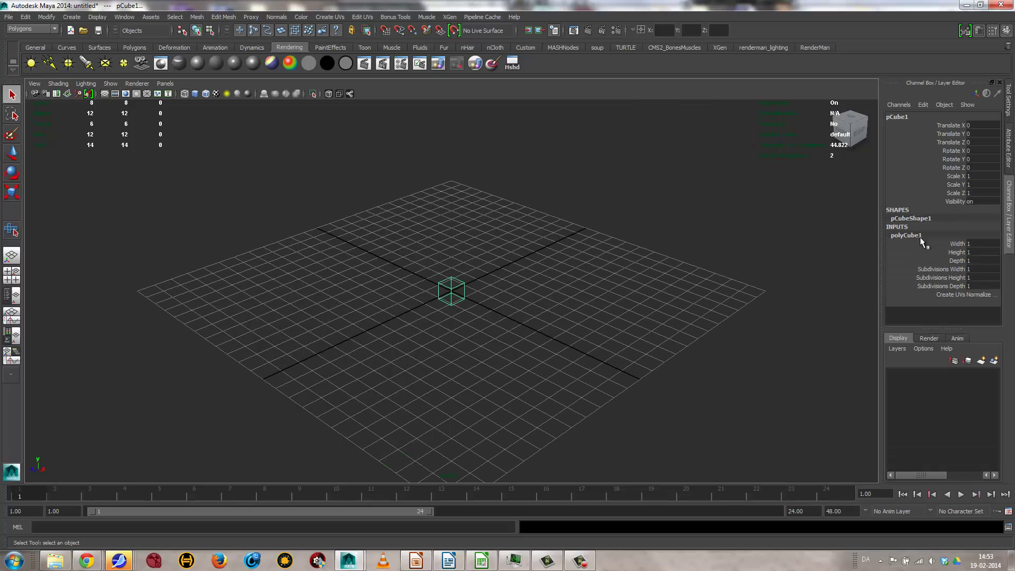
{"action": "left_click", "coordinate": [974, 244]}
{"action": "type", "text": "3"}
{"action": "key", "text": "Tab"}
{"action": "type", "text": "8"}
{"action": "key", "text": "Tab"}
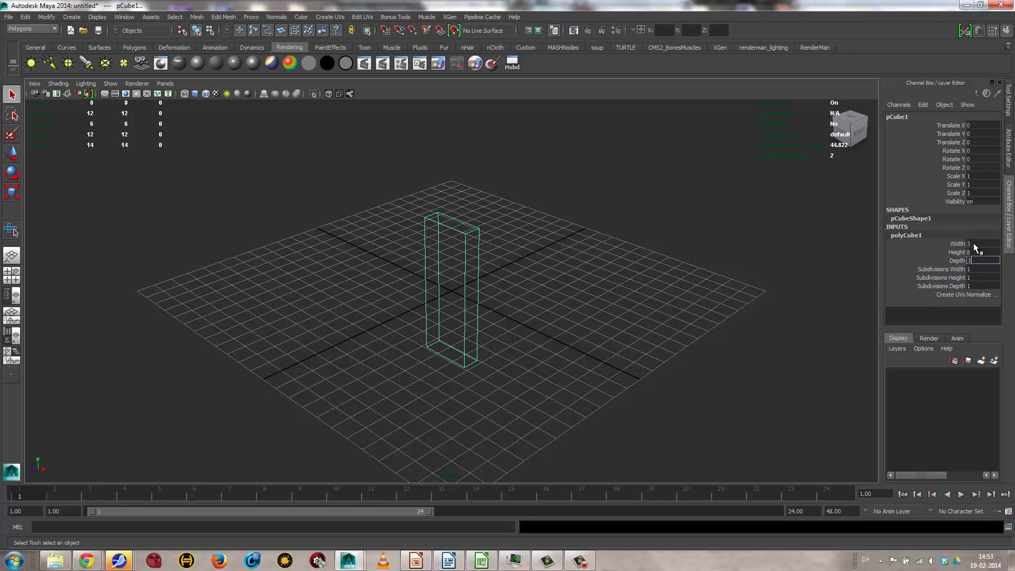
{"action": "type", "text": "10"}
{"action": "key", "text": "Tab"}
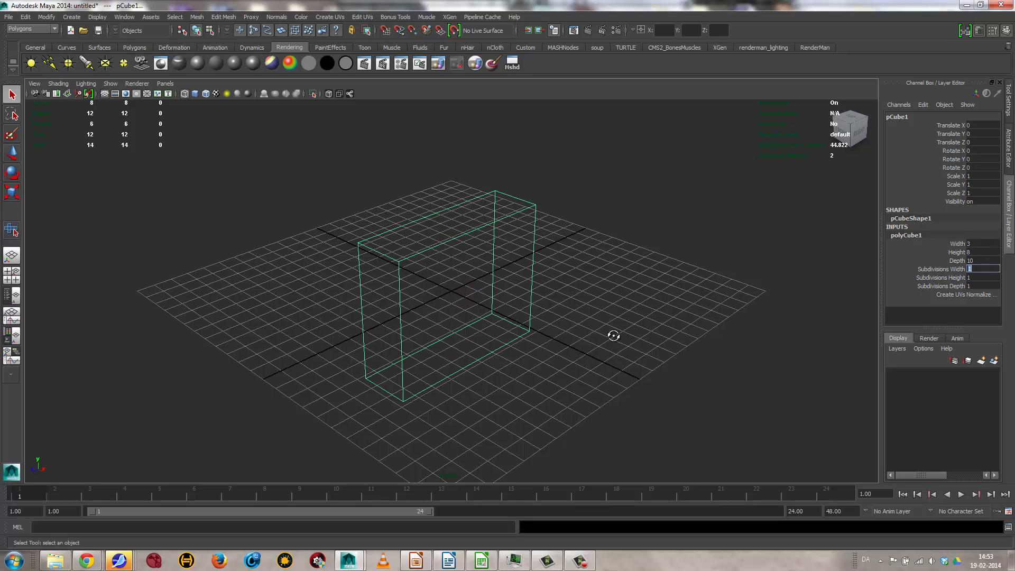
Step: Change the cube's height to 10 and depth to 8, and display it shaded
{"action": "left_click_drag", "start_coordinate": [602, 331], "coordinate": [551, 318], "text": "alt"}
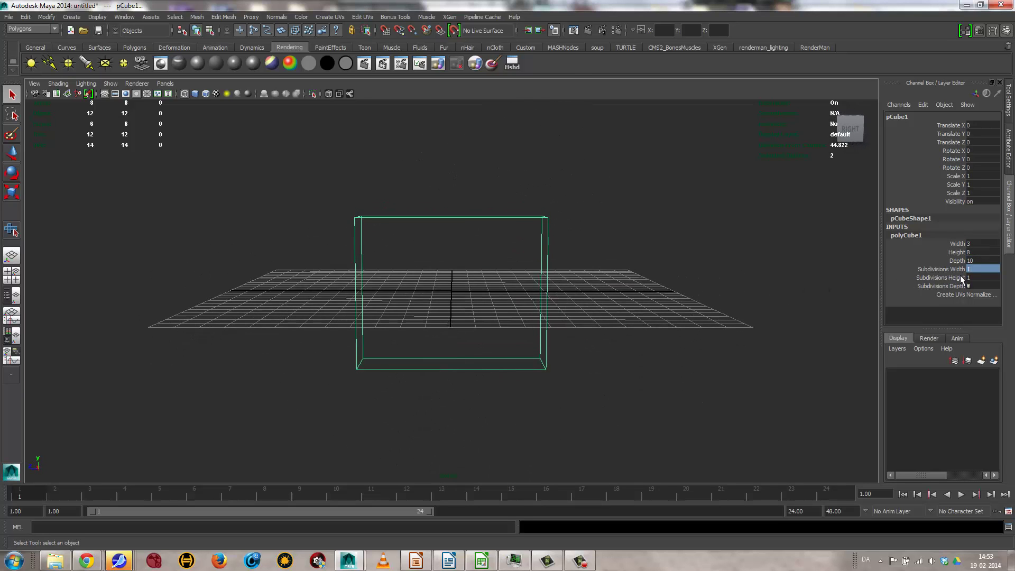
{"action": "double_click", "coordinate": [974, 253]}
{"action": "type", "text": "10"}
{"action": "key", "text": "Tab"}
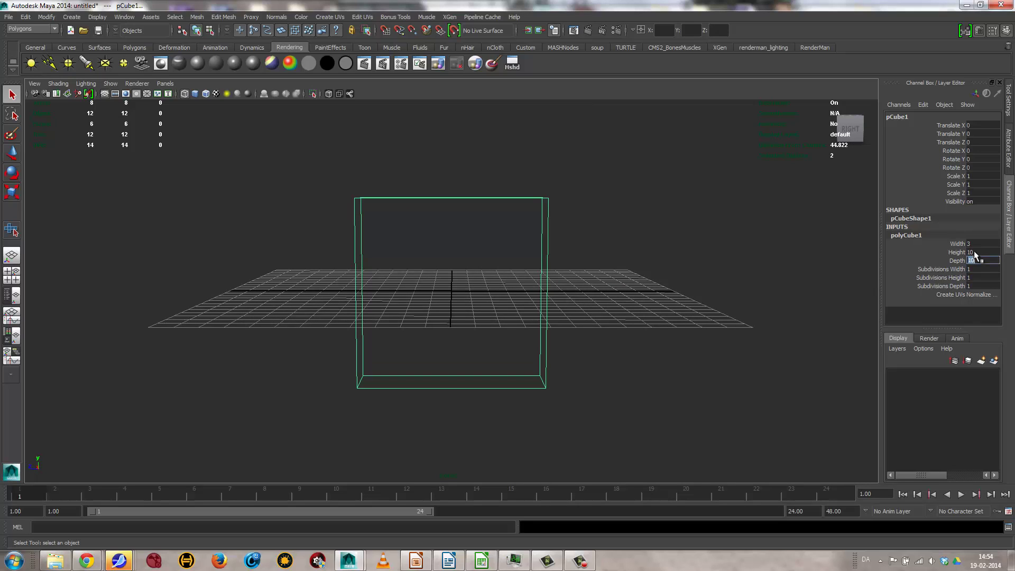
{"action": "type", "text": "8"}
{"action": "key", "text": "Tab"}
{"action": "mouse_move", "coordinate": [647, 328]}
{"action": "left_mouse_down", "text": "alt"}
{"action": "mouse_move", "coordinate": [449, 358]}
{"action": "mouse_move", "coordinate": [602, 335]}
{"action": "mouse_move", "coordinate": [560, 379]}
{"action": "mouse_move", "coordinate": [577, 380]}
{"action": "left_mouse_up", "text": "alt"}
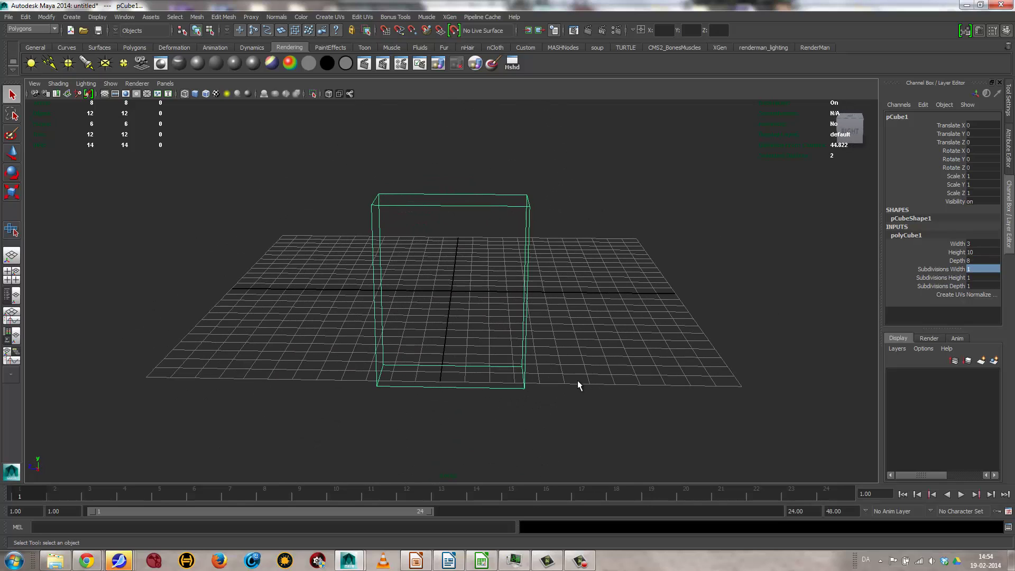
{"action": "key", "text": "5"}
{"action": "left_click_drag", "start_coordinate": [528, 262], "coordinate": [501, 271], "text": "alt"}
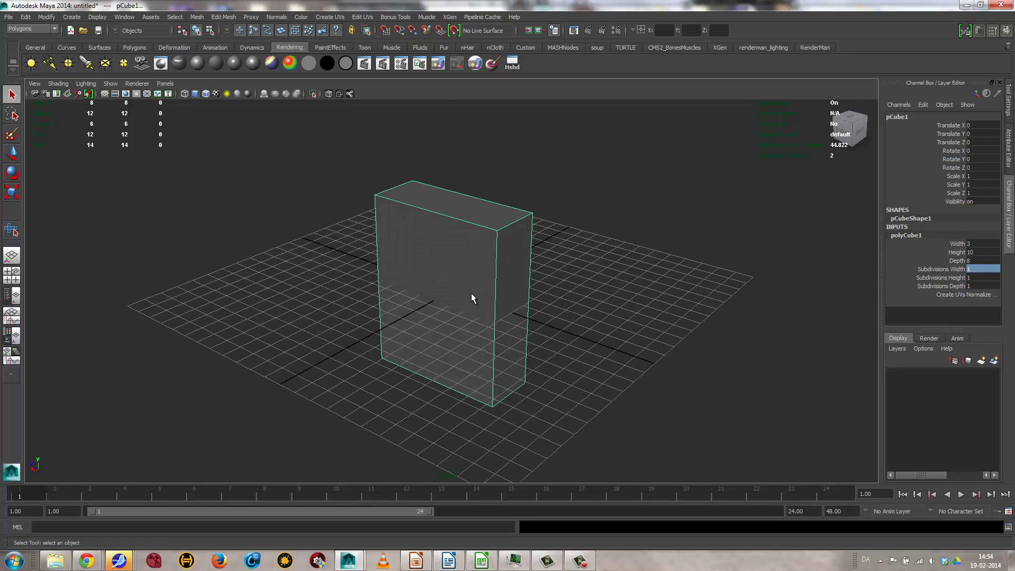
Step: Open the UV Texture Editor for the box and place its window so the model remains partly in view
{"action": "left_click", "coordinate": [362, 17]}
{"action": "left_click", "coordinate": [388, 223]}
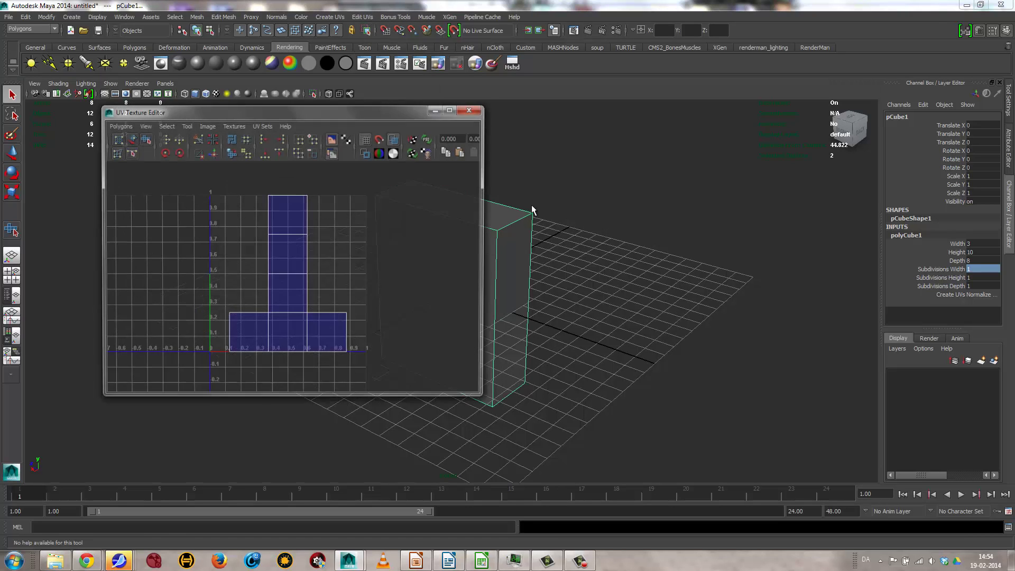
{"action": "left_click_drag", "start_coordinate": [254, 108], "coordinate": [186, 45]}
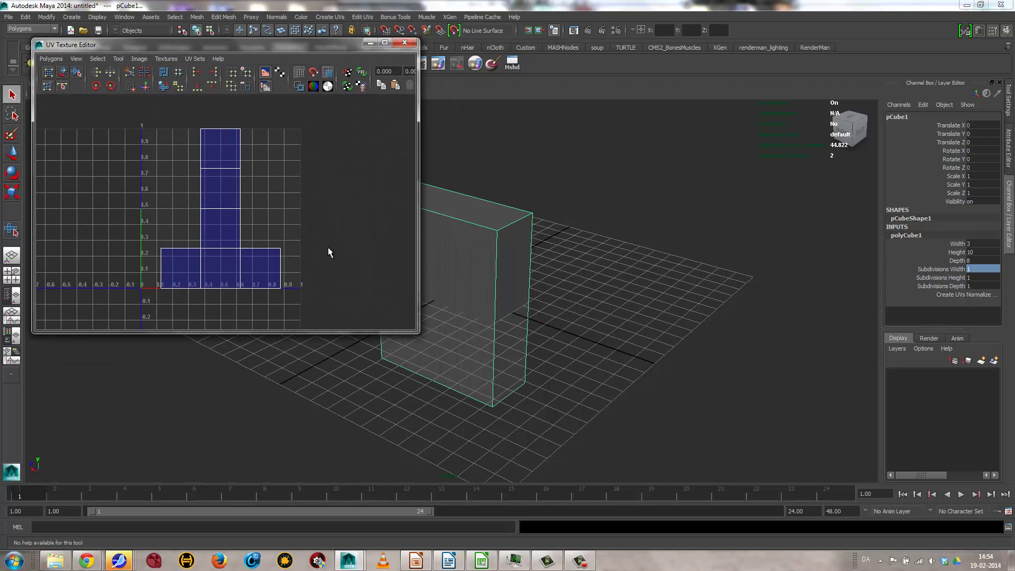
Step: Try the Create UVs options None and Normalization Off on the box and inspect the UV layout
{"action": "left_click", "coordinate": [979, 294]}
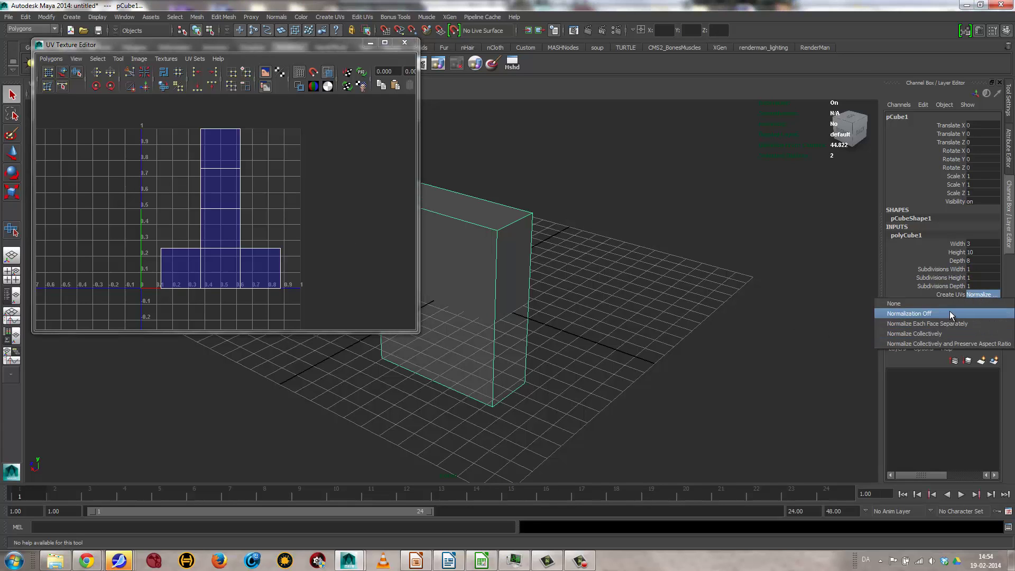
{"action": "left_click", "coordinate": [921, 305]}
{"action": "left_click", "coordinate": [990, 292]}
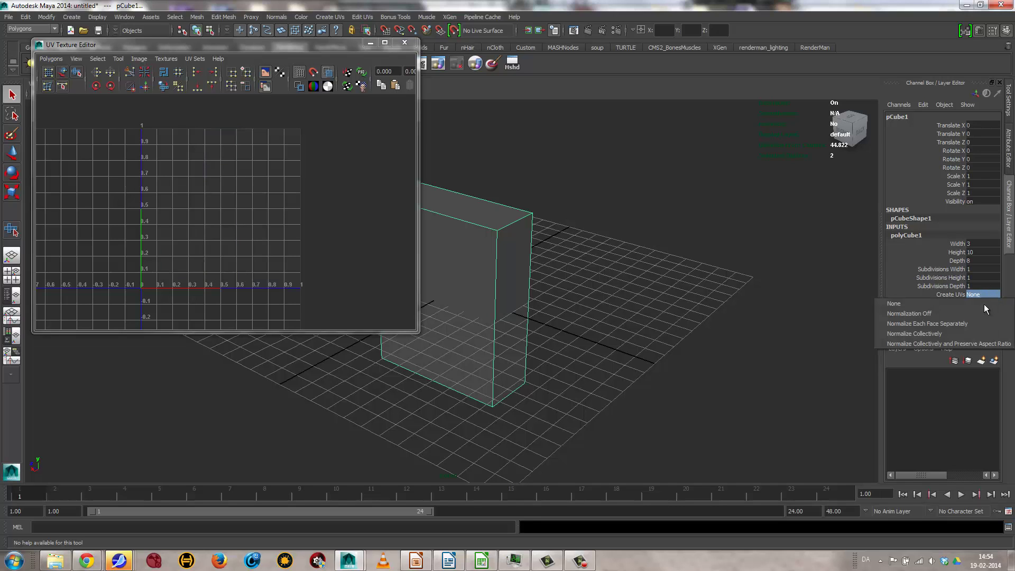
{"action": "left_click", "coordinate": [956, 315]}
{"action": "scroll", "coordinate": [300, 266], "scroll_direction": "down", "scroll_amount": 5}
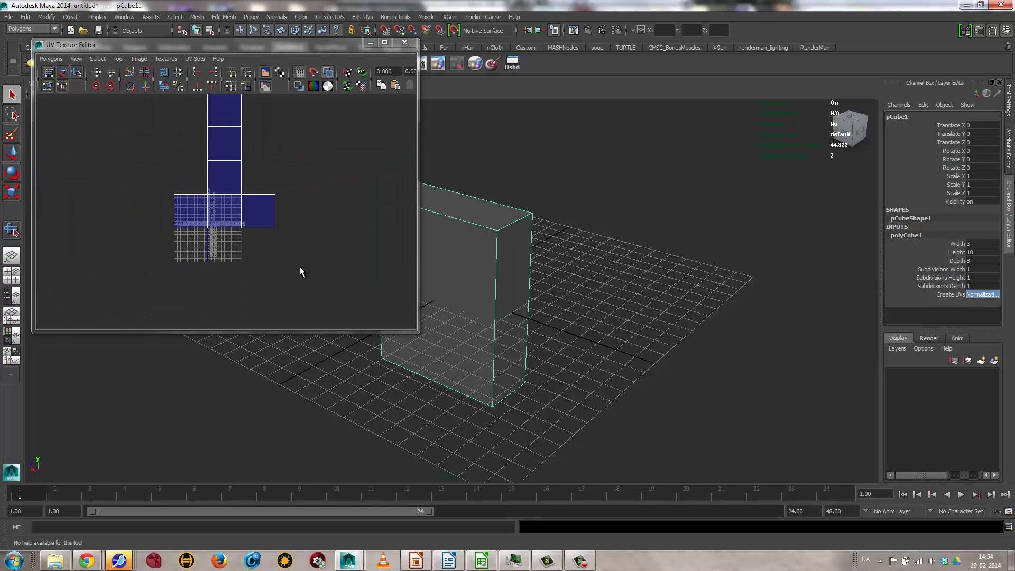
{"action": "scroll", "coordinate": [300, 267], "scroll_direction": "up", "scroll_amount": 3}
Step: Try Normalize Each Face Separately and Normalize Collectively for the box's UVs, and return to Normalize Collectively and Preserve Aspect Ratio
{"action": "left_click", "coordinate": [985, 297]}
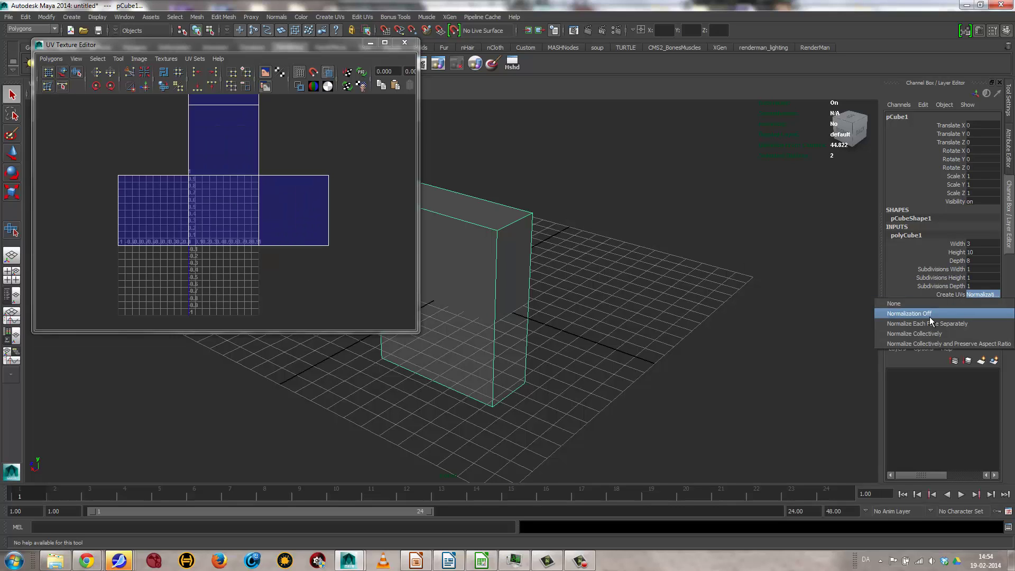
{"action": "left_click", "coordinate": [924, 323]}
{"action": "left_click", "coordinate": [988, 294]}
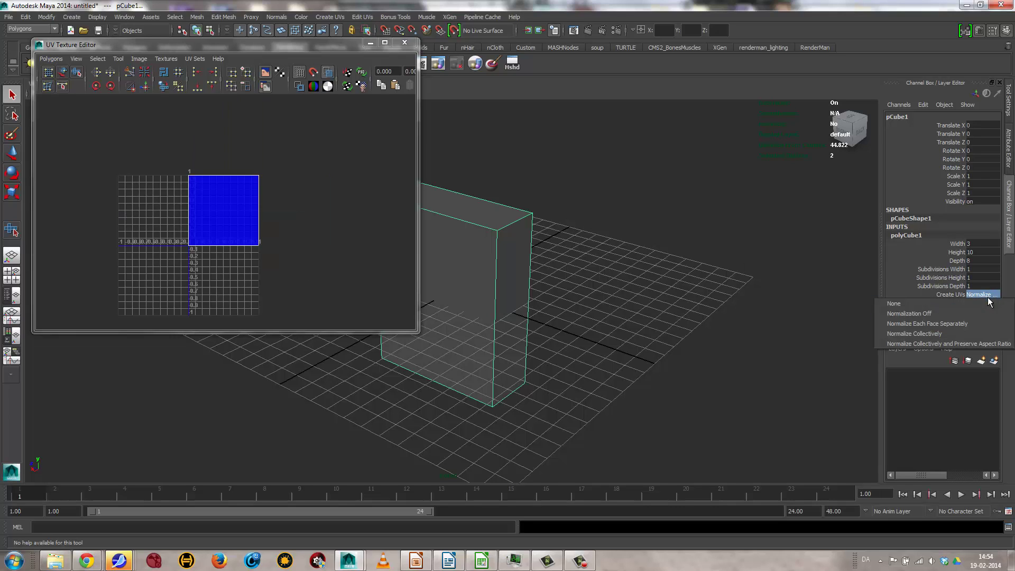
{"action": "left_click", "coordinate": [934, 332]}
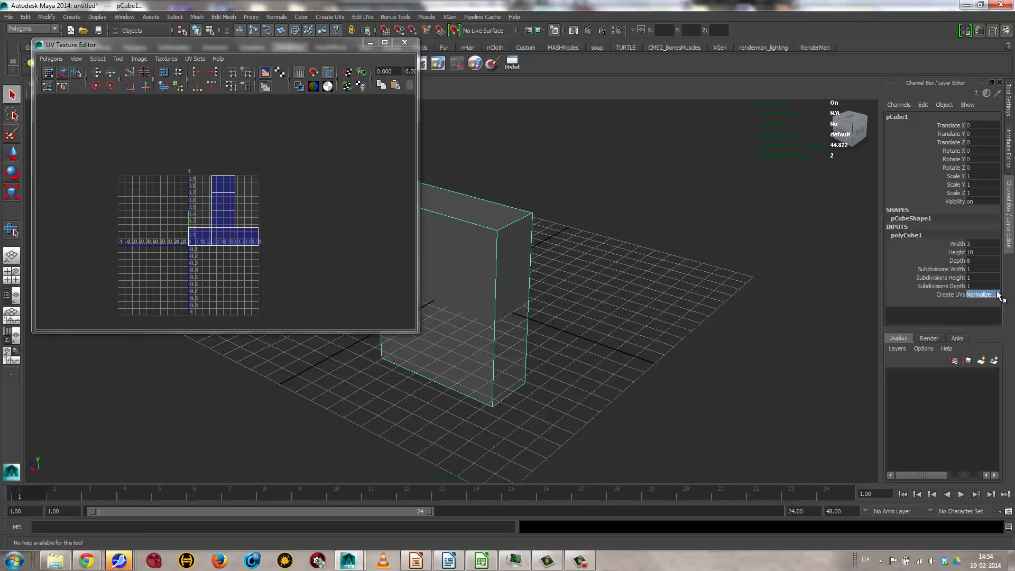
{"action": "left_click", "coordinate": [986, 295]}
{"action": "left_click", "coordinate": [957, 340]}
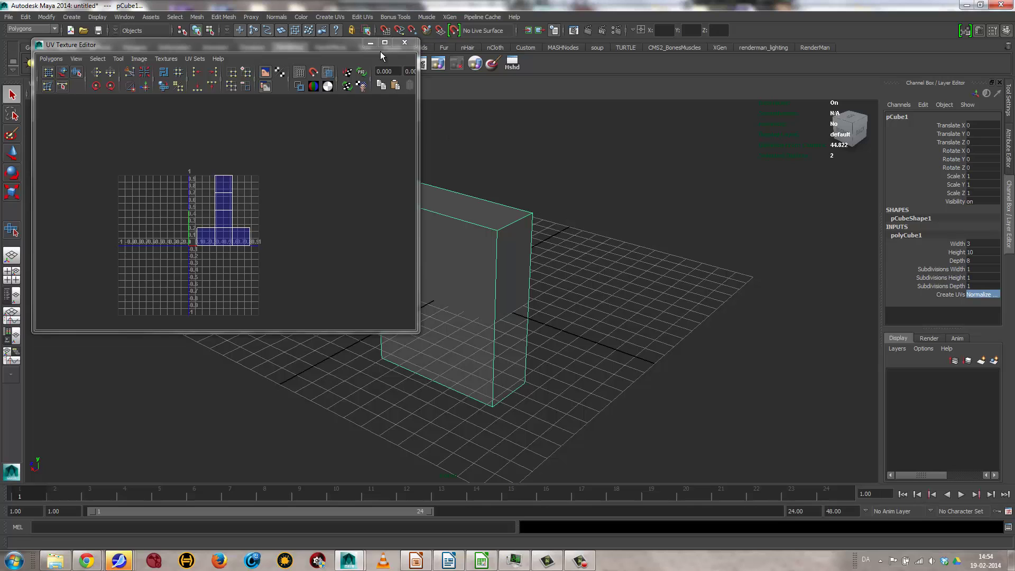
Step: Assign a new Blinn material to the box, keeping the UV Texture Editor clear of the model
{"action": "left_click_drag", "start_coordinate": [322, 47], "coordinate": [295, 220]}
{"action": "left_click", "coordinate": [198, 62]}
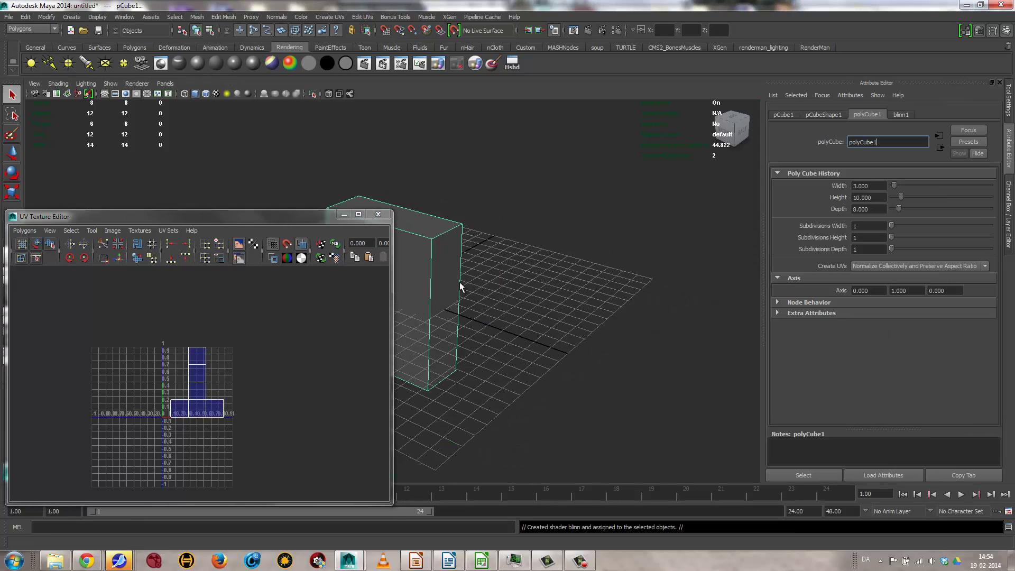
{"action": "left_click_drag", "start_coordinate": [227, 217], "coordinate": [257, 376]}
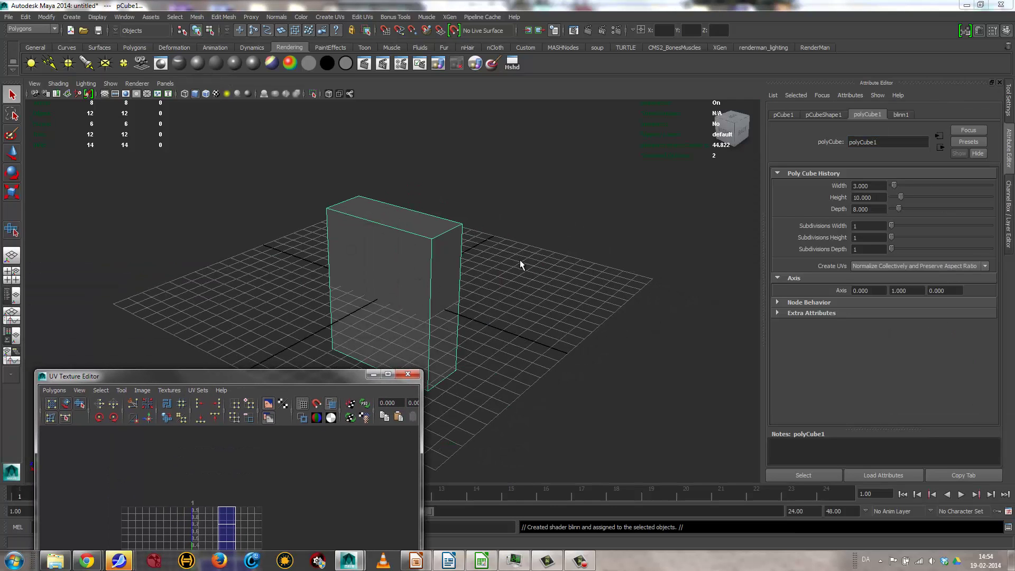
Step: Connect a File texture to the Color attribute of the Blinn material
{"action": "left_click", "coordinate": [906, 114]}
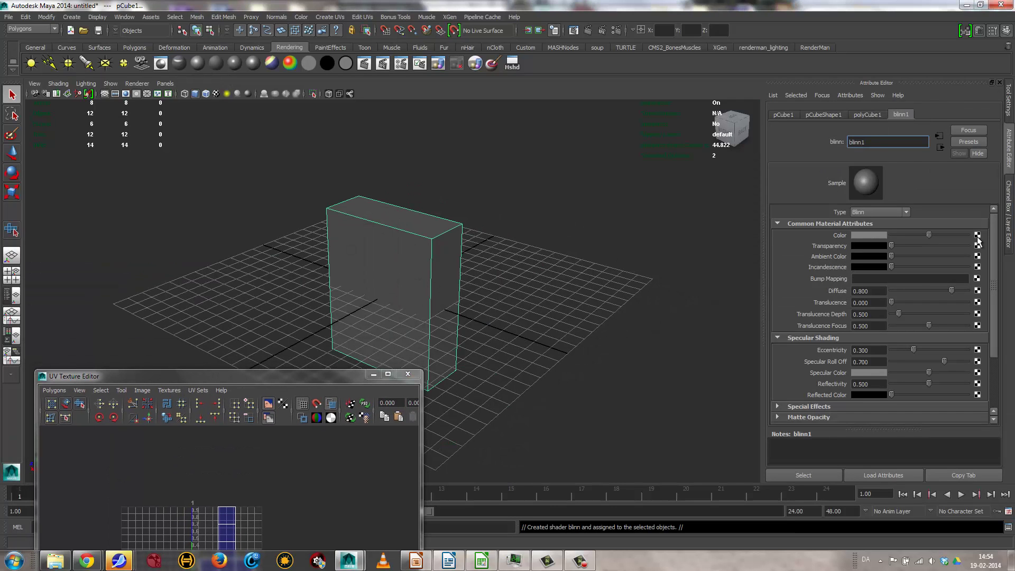
{"action": "left_click", "coordinate": [978, 278]}
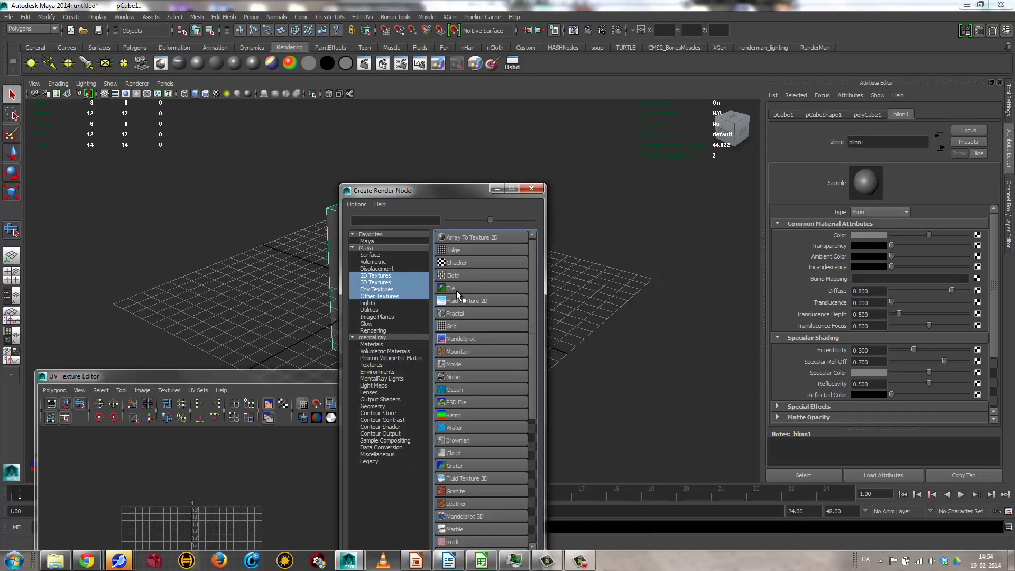
{"action": "left_click", "coordinate": [460, 296]}
Step: Load UVLesson.psd from D:\GettingStarted2014LessonData\UVMapping\sourceimages as the image of the File texture
{"action": "left_click", "coordinate": [968, 263]}
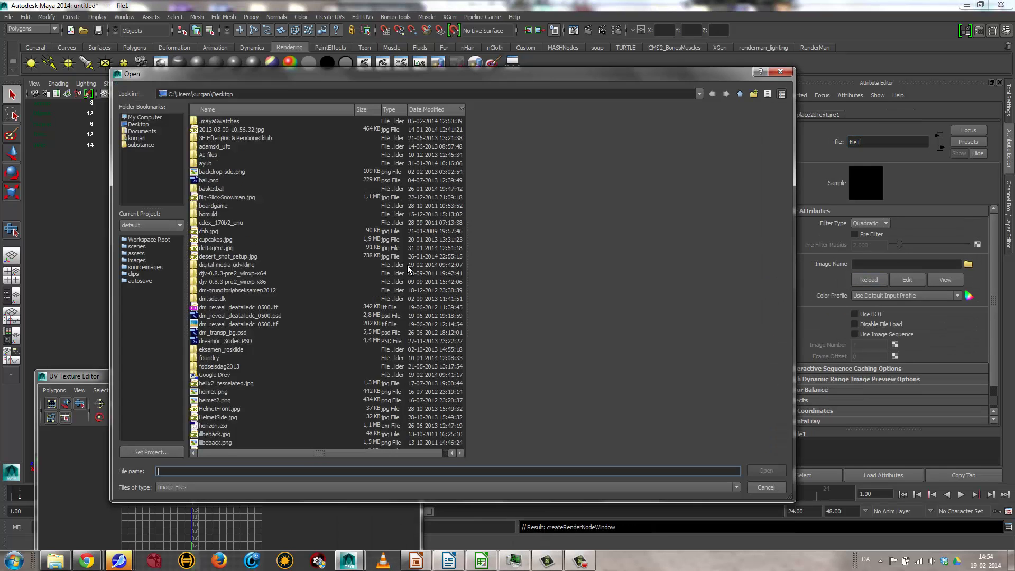
{"action": "left_click", "coordinate": [141, 118]}
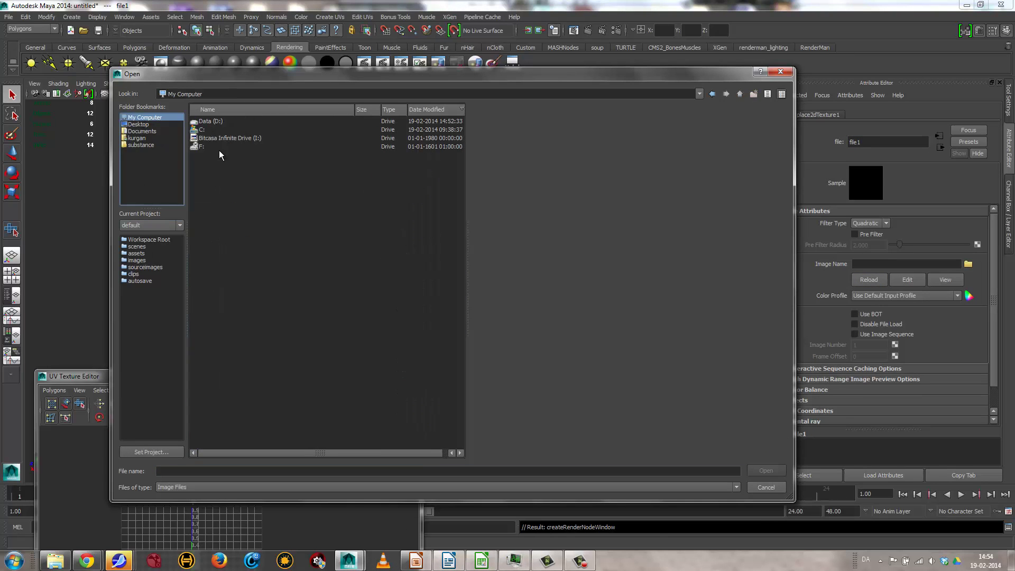
{"action": "double_click", "coordinate": [210, 122]}
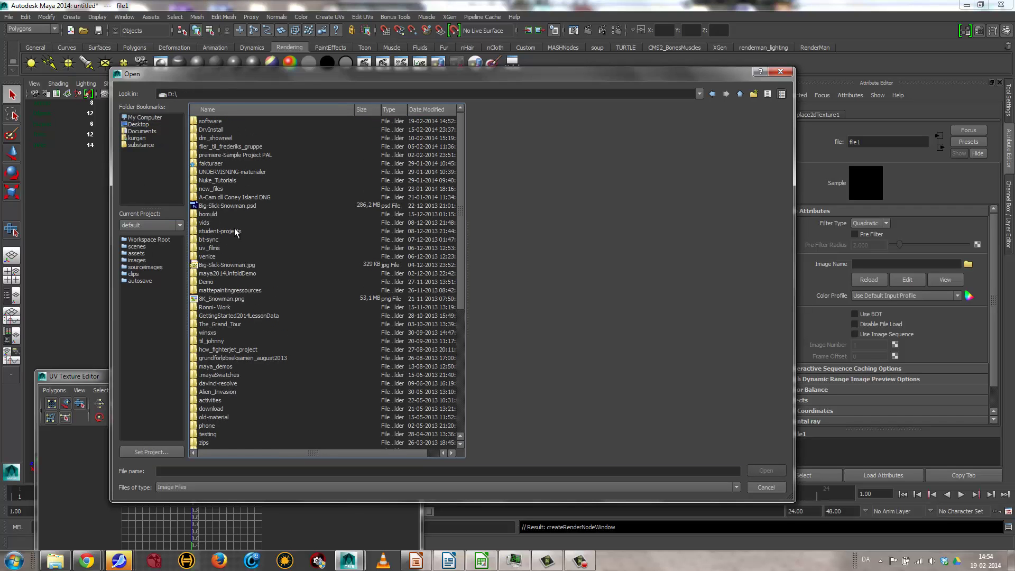
{"action": "left_click", "coordinate": [234, 108]}
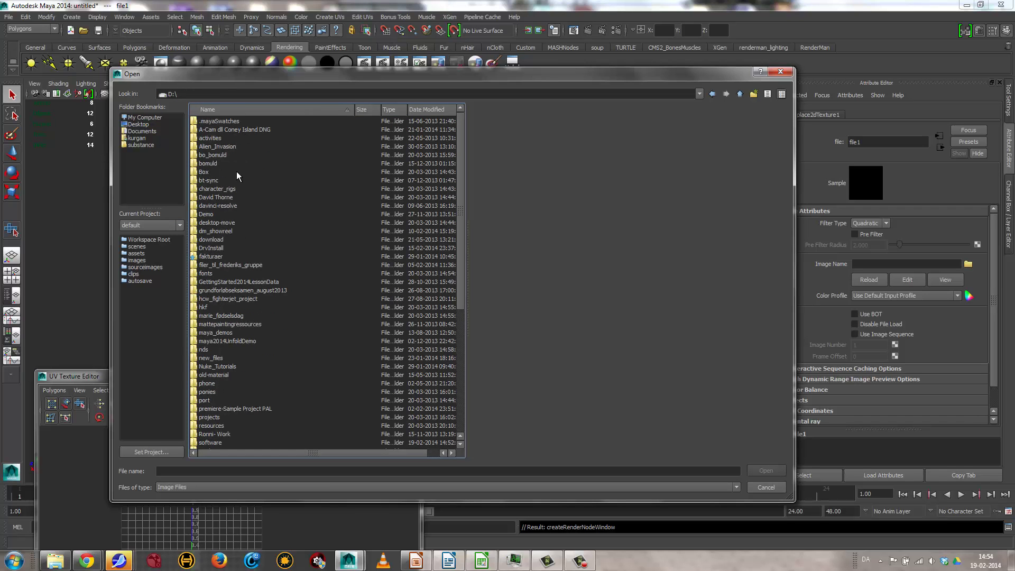
{"action": "double_click", "coordinate": [219, 282]}
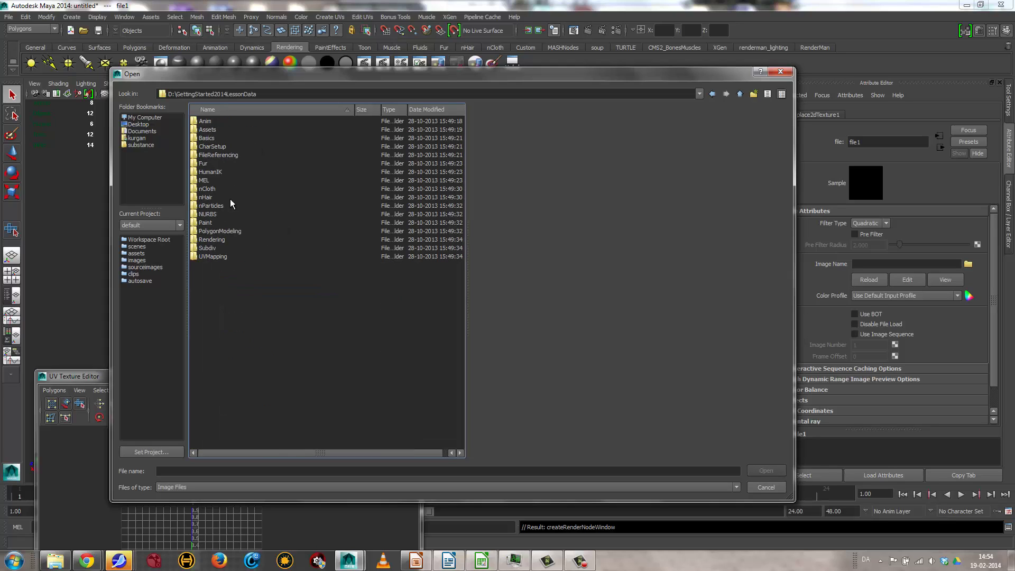
{"action": "double_click", "coordinate": [201, 255]}
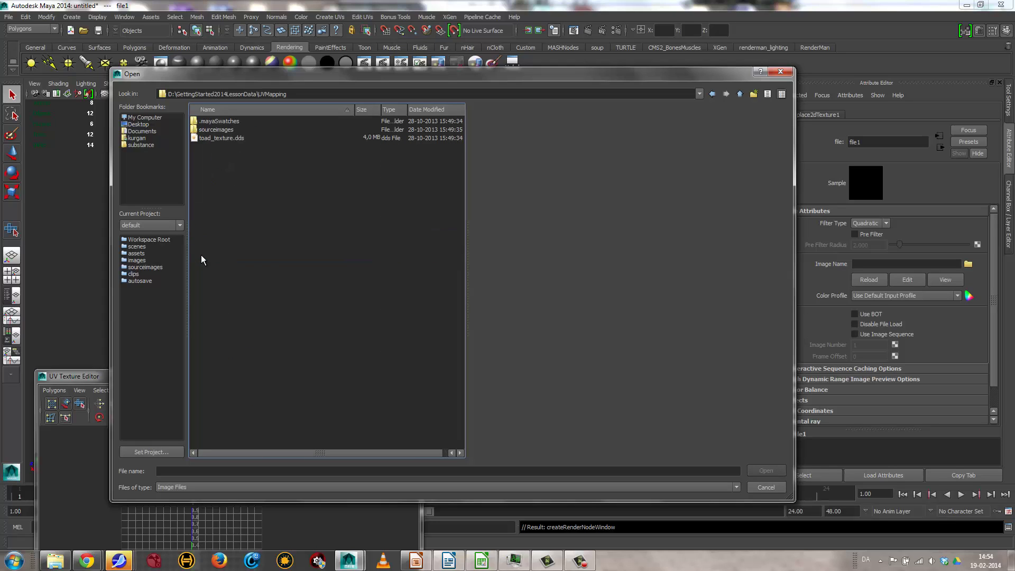
{"action": "double_click", "coordinate": [203, 130]}
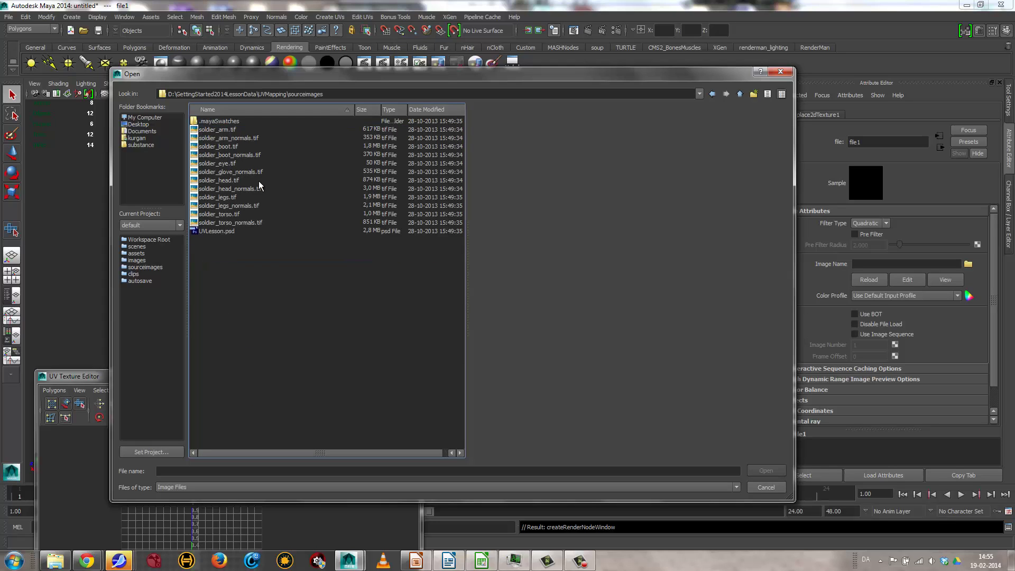
{"action": "left_click", "coordinate": [216, 231]}
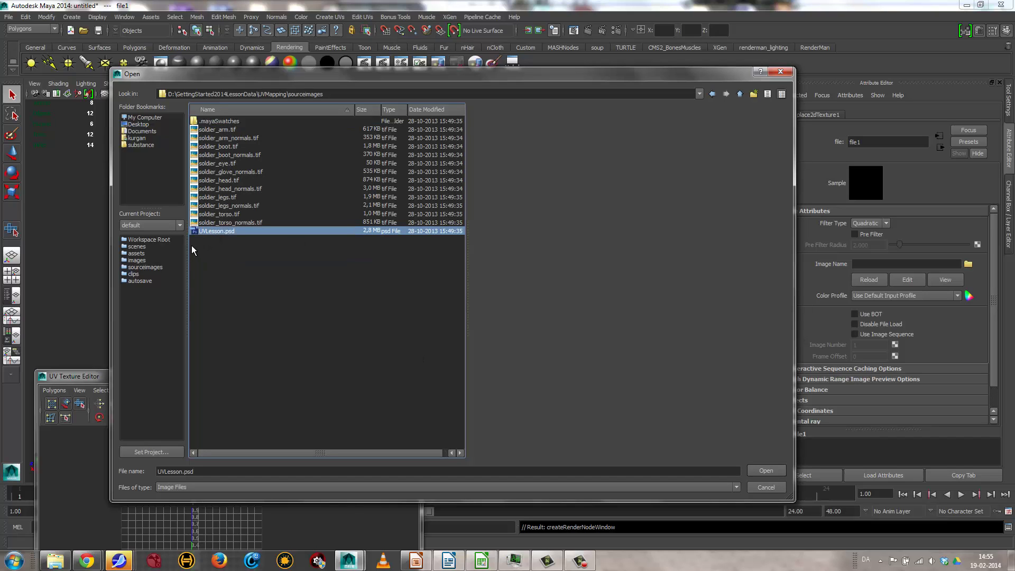
{"action": "left_click", "coordinate": [763, 470]}
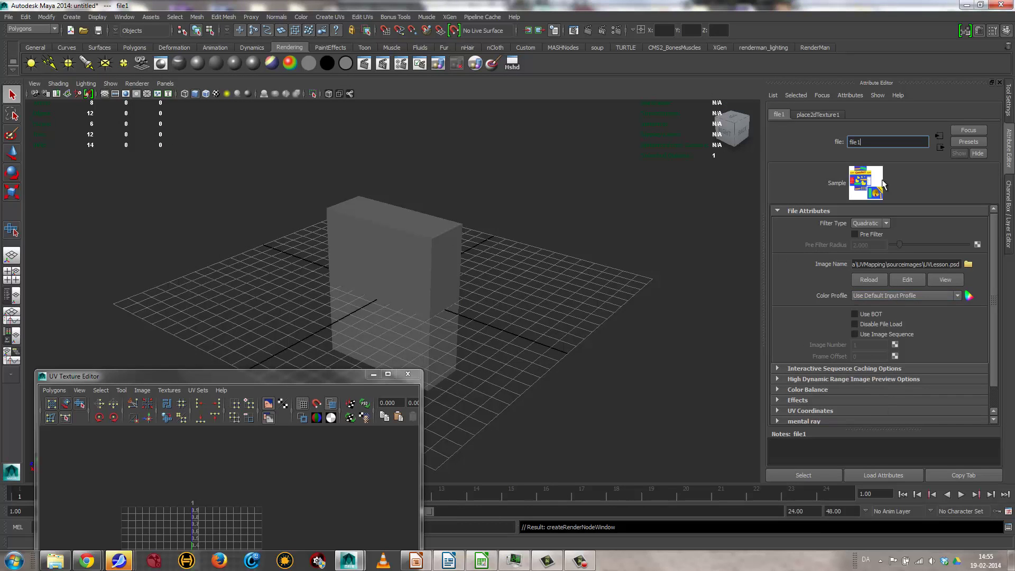
Step: Select the box, turn on textured display in the viewport, and compare the lighting on the model
{"action": "left_click_drag", "start_coordinate": [270, 376], "coordinate": [248, 292]}
{"action": "left_click", "coordinate": [385, 227]}
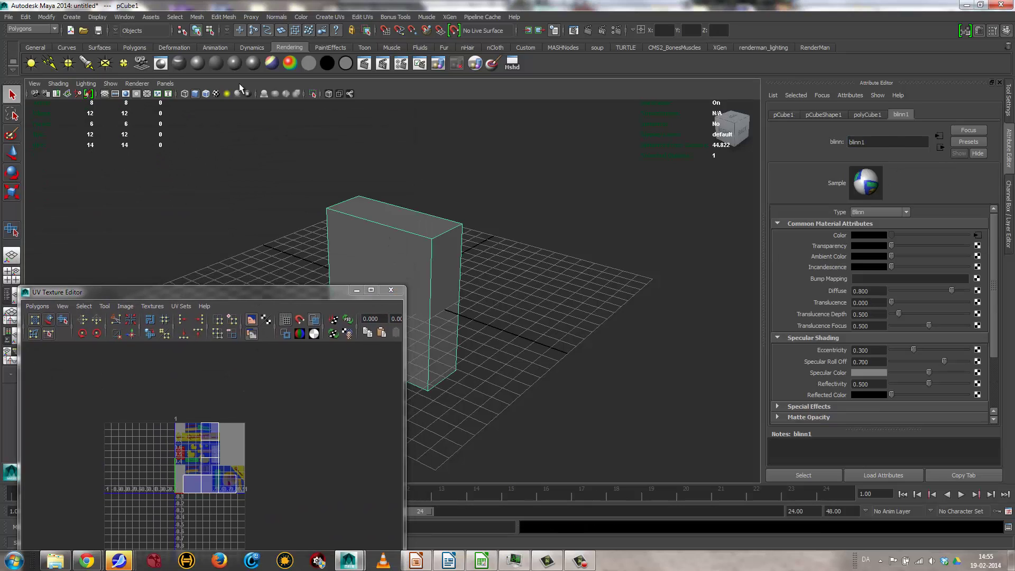
{"action": "left_click", "coordinate": [214, 93]}
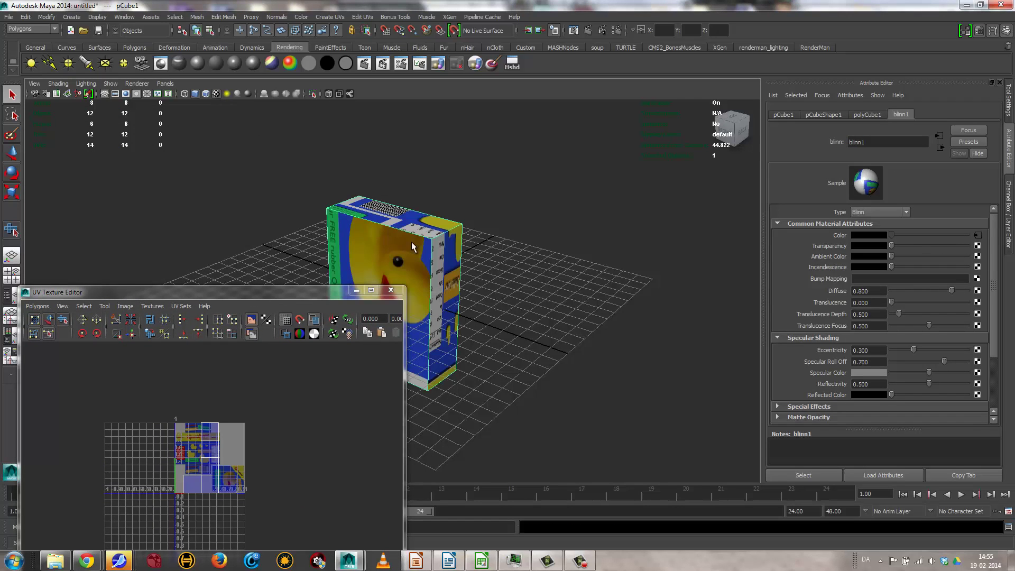
{"action": "left_click", "coordinate": [249, 97]}
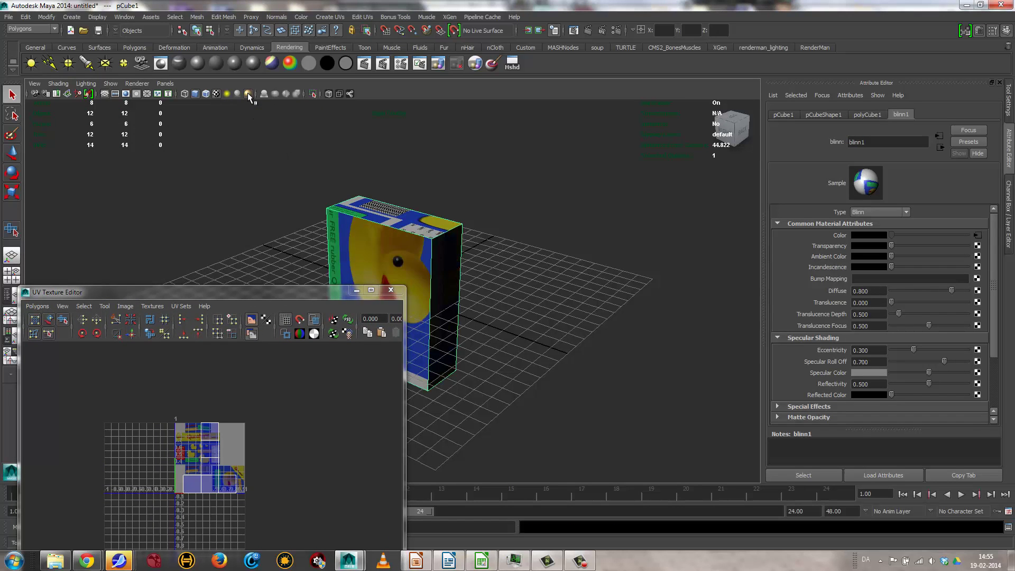
{"action": "left_click", "coordinate": [248, 95]}
{"action": "mouse_move", "coordinate": [413, 240]}
{"action": "left_mouse_down", "text": "alt"}
{"action": "mouse_move", "coordinate": [463, 259]}
{"action": "mouse_move", "coordinate": [412, 241]}
{"action": "left_mouse_up", "text": "alt"}
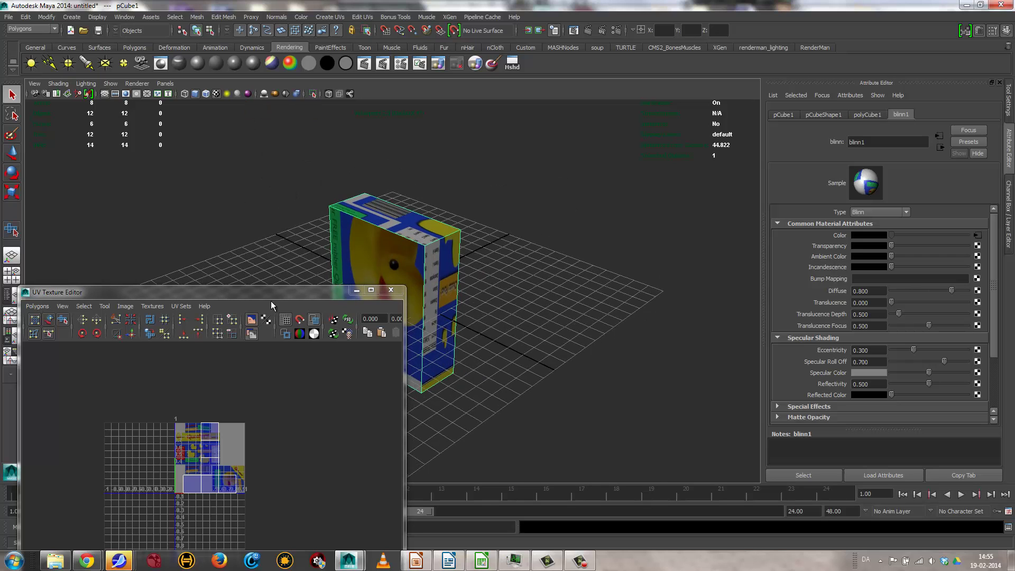
Step: Enlarge the UV Texture Editor and place it beside the box so both the model and the image layout can be seen
{"action": "left_click_drag", "start_coordinate": [271, 293], "coordinate": [616, 214]}
{"action": "left_click_drag", "start_coordinate": [746, 178], "coordinate": [744, 94]}
{"action": "right_click_drag", "start_coordinate": [434, 275], "coordinate": [505, 290], "text": "alt"}
{"action": "middle_click_drag", "start_coordinate": [402, 267], "coordinate": [394, 247], "text": "alt"}
{"action": "right_click_drag", "start_coordinate": [367, 236], "coordinate": [409, 274], "text": "alt"}
{"action": "scroll", "coordinate": [688, 256], "scroll_direction": "up", "scroll_amount": 5}
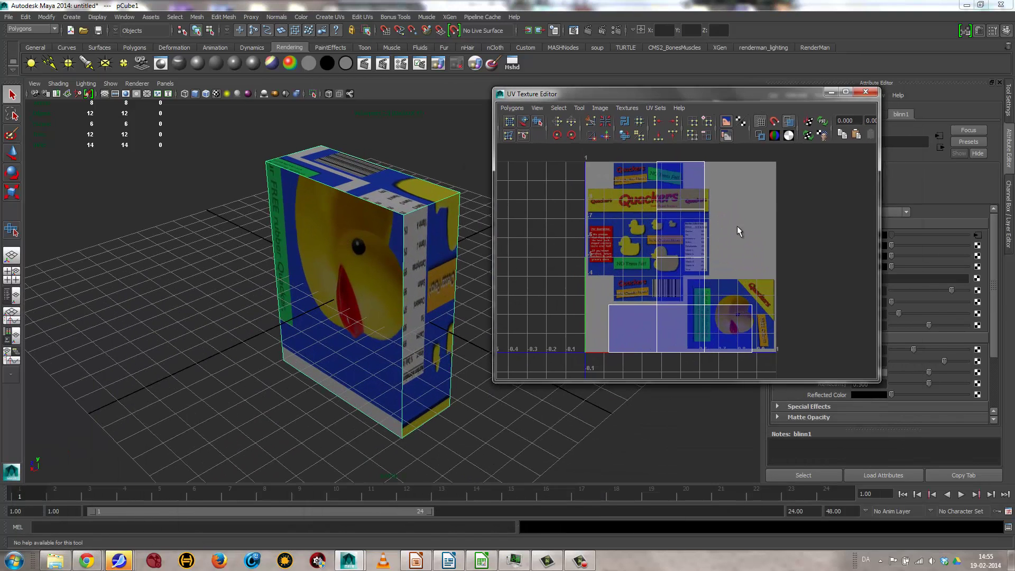
{"action": "left_click_drag", "start_coordinate": [714, 99], "coordinate": [655, 5]}
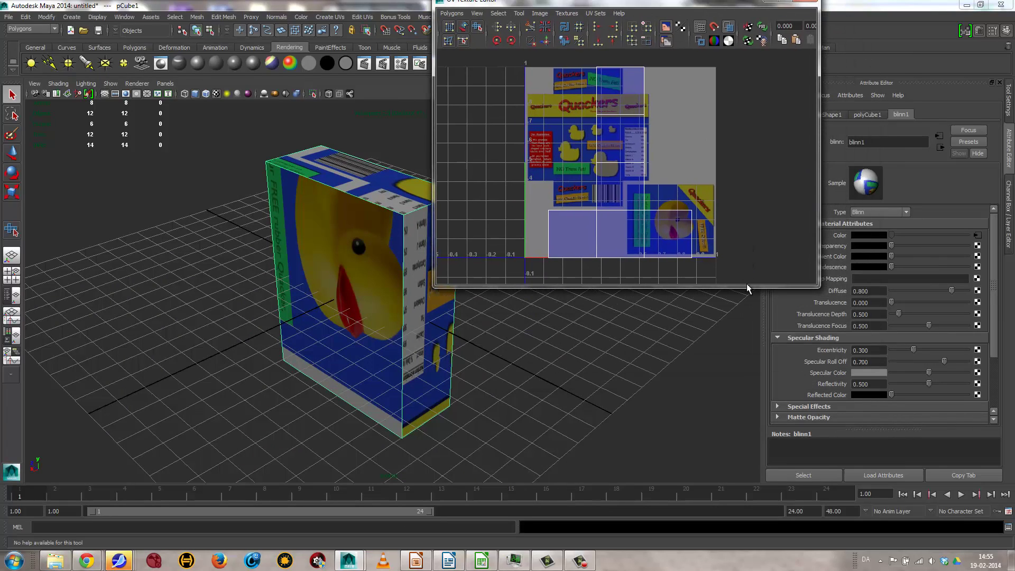
{"action": "left_click_drag", "start_coordinate": [747, 286], "coordinate": [746, 499]}
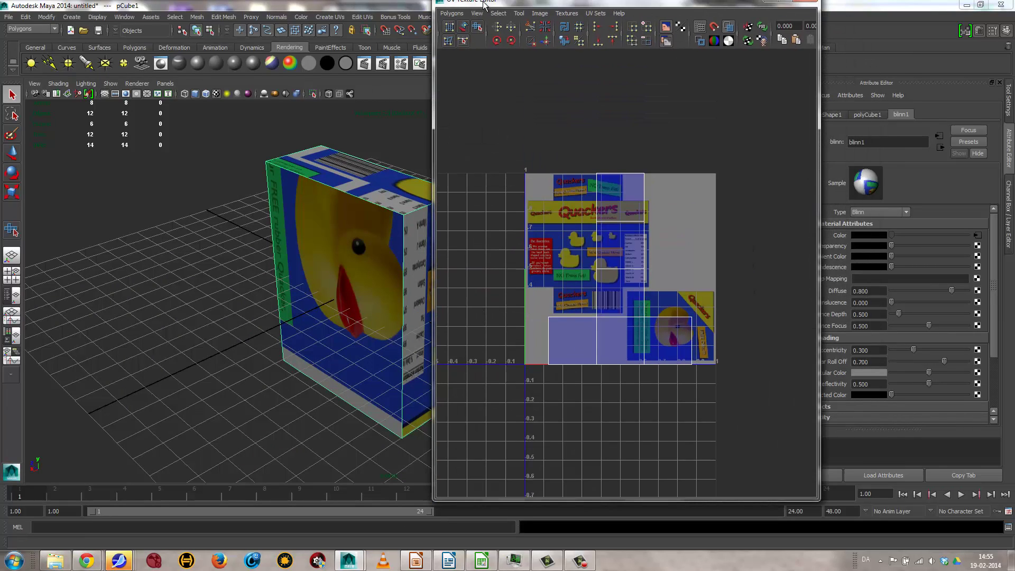
{"action": "left_click_drag", "start_coordinate": [485, 4], "coordinate": [602, 6]}
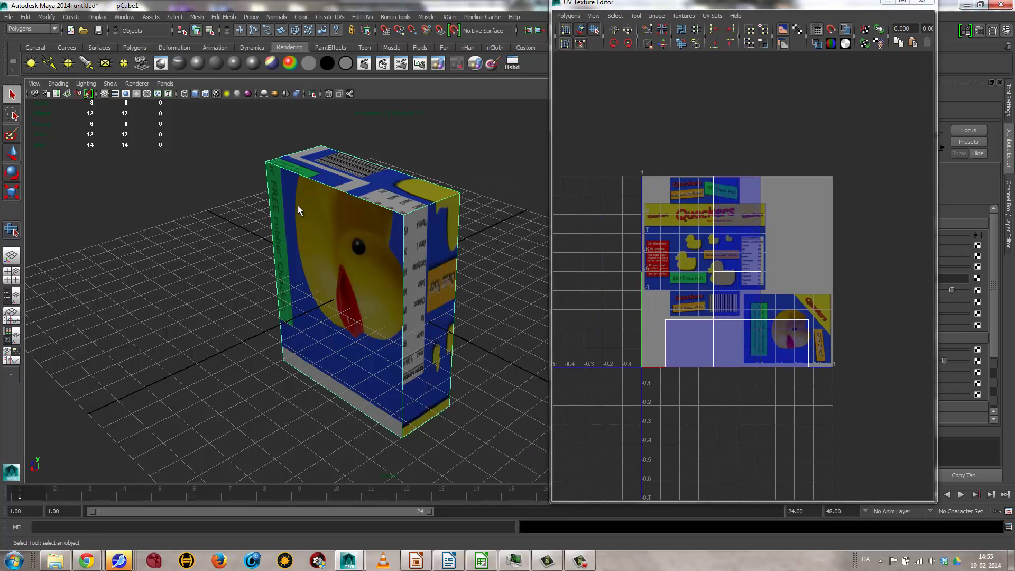
Step: Apply Automatic Mapping to the box and clear the UV Texture Editor from the projection attributes
{"action": "left_click", "coordinate": [330, 16]}
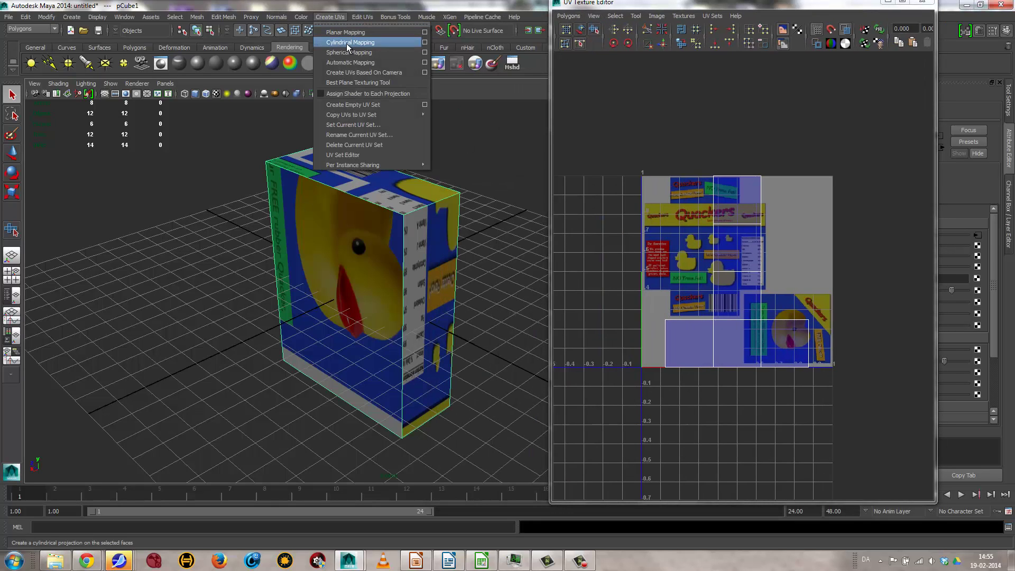
{"action": "left_click", "coordinate": [407, 63]}
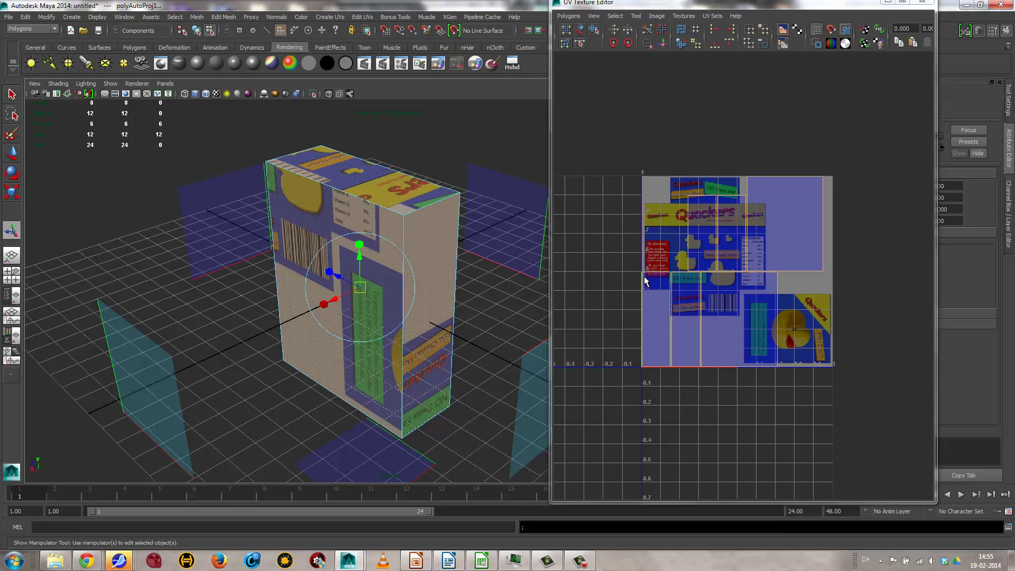
{"action": "left_click_drag", "start_coordinate": [637, 4], "coordinate": [390, 305]}
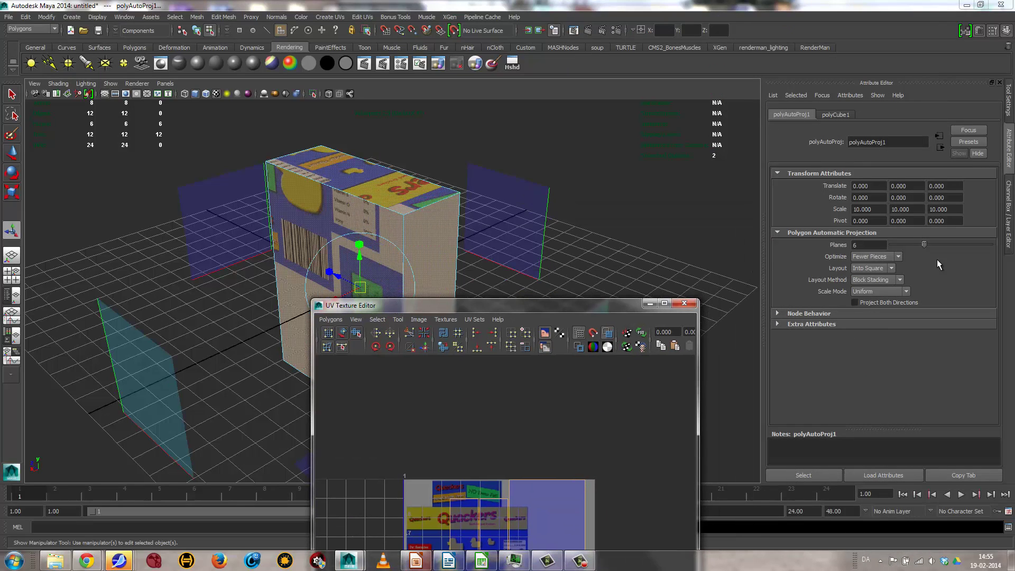
Step: Try 3 planes for the box's automatic projection and return to 6 planes
{"action": "left_click_drag", "start_coordinate": [925, 244], "coordinate": [892, 245]}
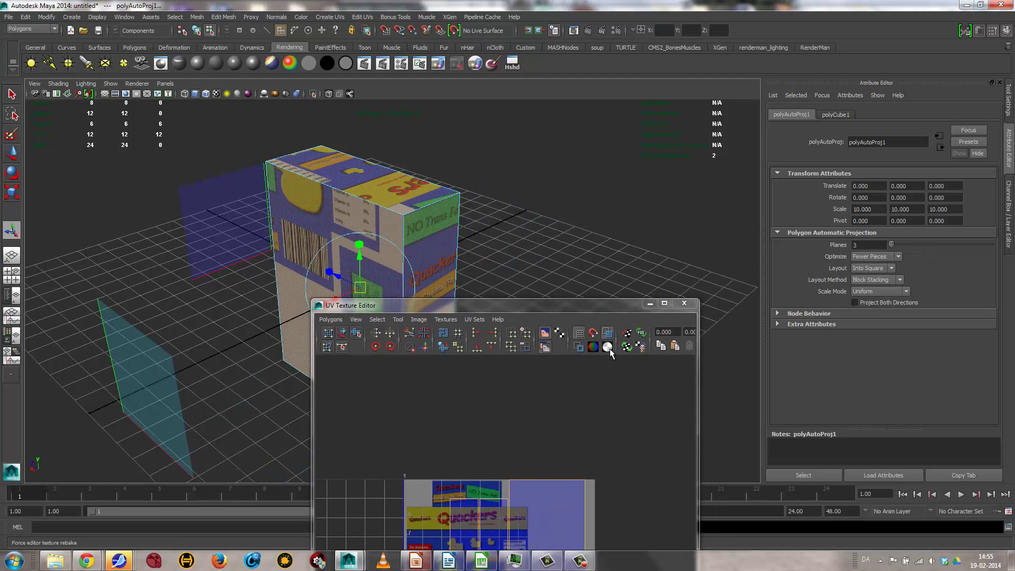
{"action": "left_click_drag", "start_coordinate": [494, 307], "coordinate": [512, 224]}
{"action": "left_click_drag", "start_coordinate": [896, 244], "coordinate": [926, 244]}
{"action": "left_click_drag", "start_coordinate": [514, 219], "coordinate": [561, 108]}
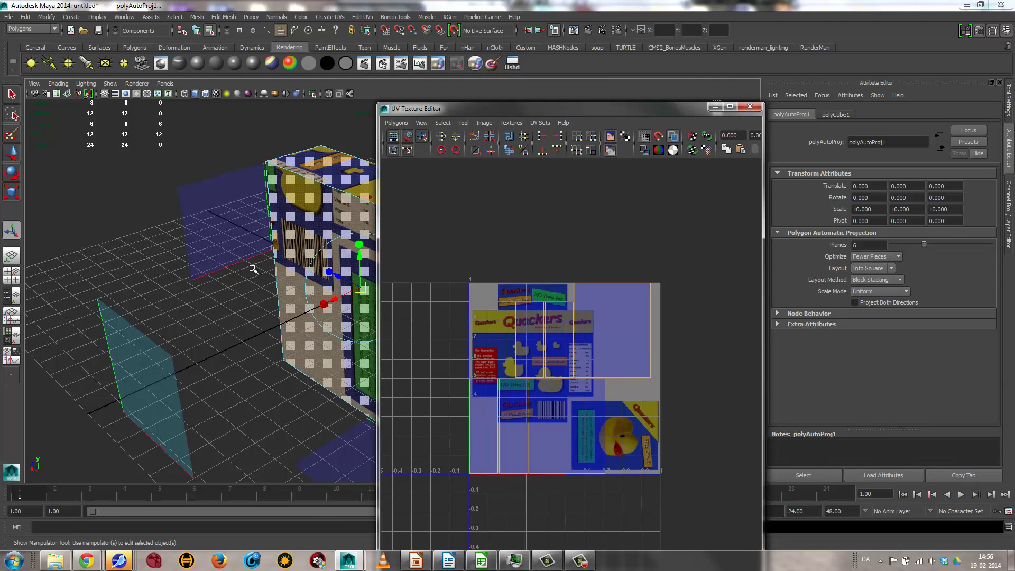
Step: Select a corner UV of the large shell beside the duck panel and expand the selection to the whole shell
{"action": "left_click", "coordinate": [206, 263]}
{"action": "left_click_drag", "start_coordinate": [245, 361], "coordinate": [300, 314], "text": "alt"}
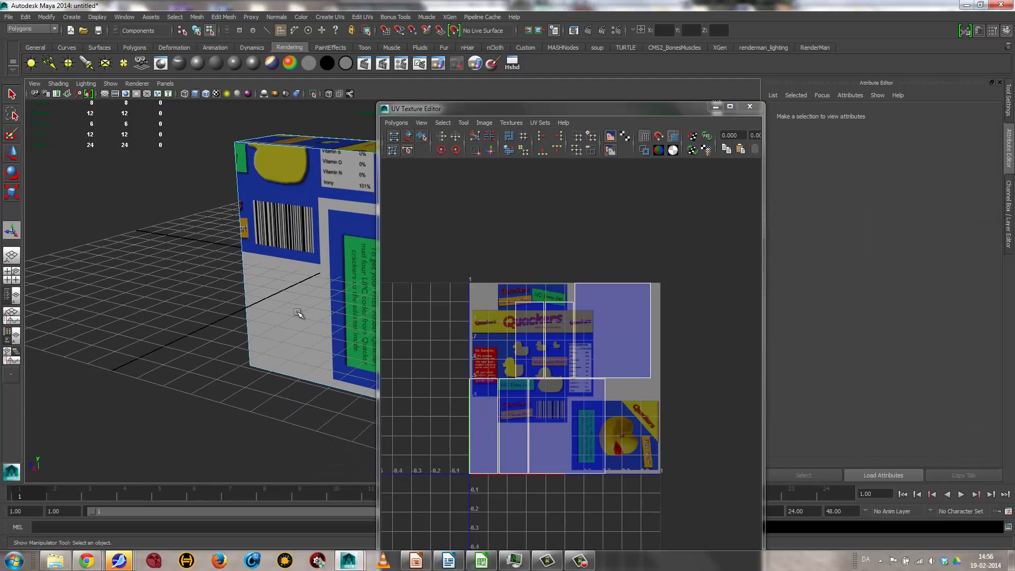
{"action": "left_click", "coordinate": [603, 453]}
{"action": "right_click_drag", "start_coordinate": [596, 465], "coordinate": [629, 467]}
{"action": "left_click_drag", "start_coordinate": [592, 459], "coordinate": [630, 500]}
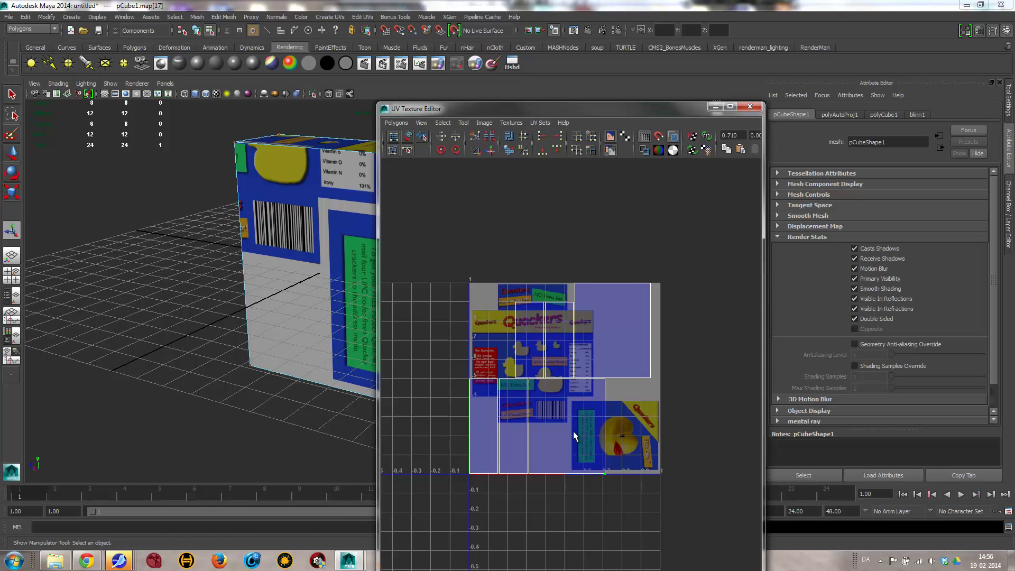
{"action": "right_click_drag", "start_coordinate": [581, 424], "coordinate": [609, 407], "text": "ctrl"}
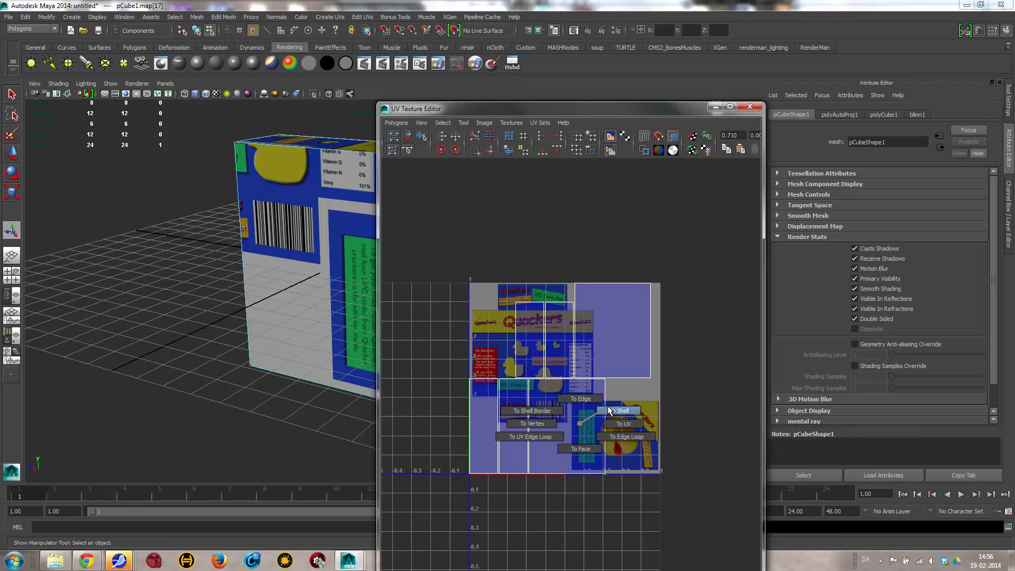
{"action": "right_click_drag", "start_coordinate": [610, 411], "coordinate": [610, 411], "text": "ctrl"}
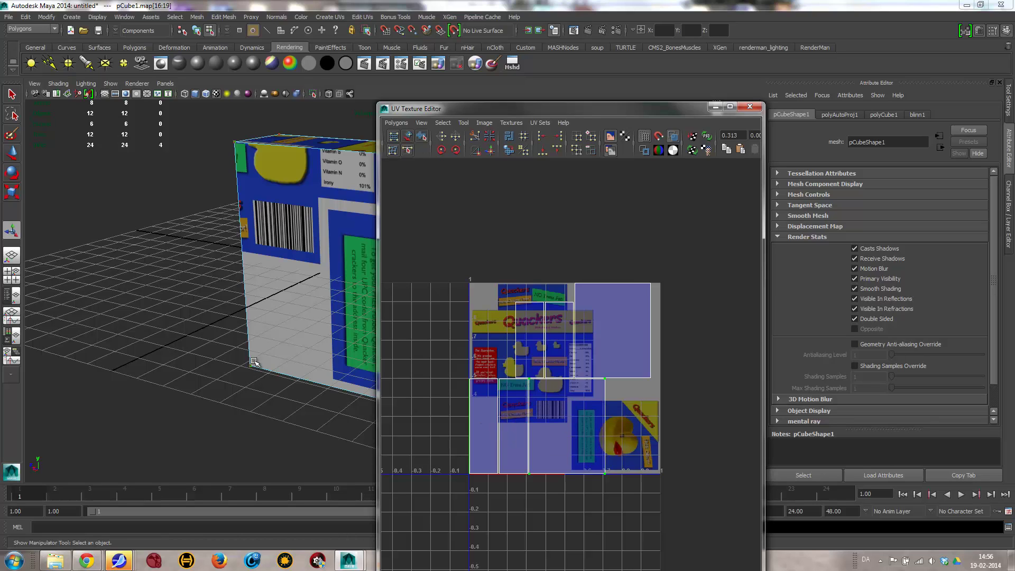
Step: Rotate the selected shell 90 degrees clockwise and move it over the duck front panel of the image
{"action": "left_click", "coordinate": [455, 149]}
{"action": "left_click", "coordinate": [455, 149]}
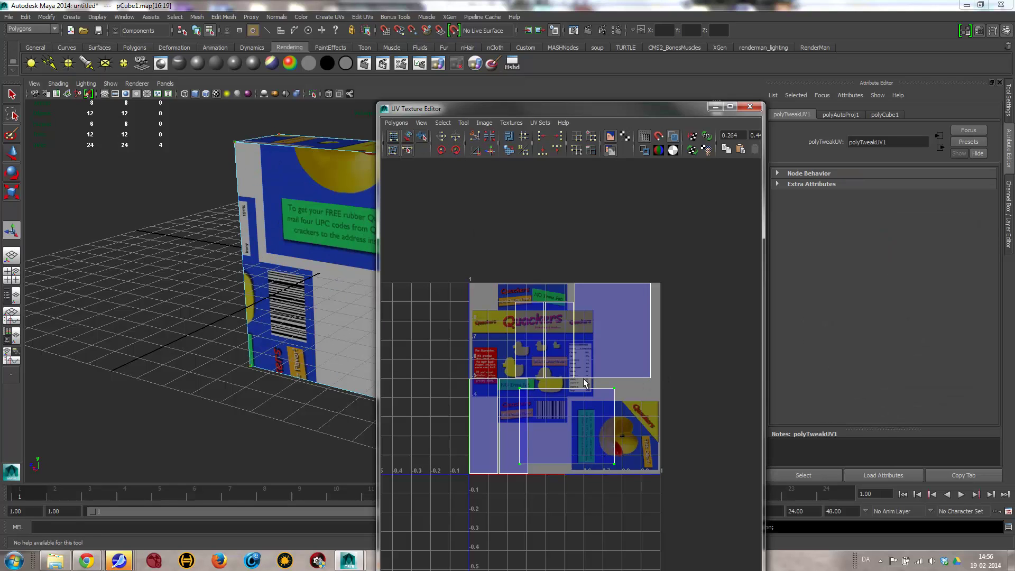
{"action": "key", "text": "w"}
{"action": "left_click_drag", "start_coordinate": [569, 427], "coordinate": [615, 434]}
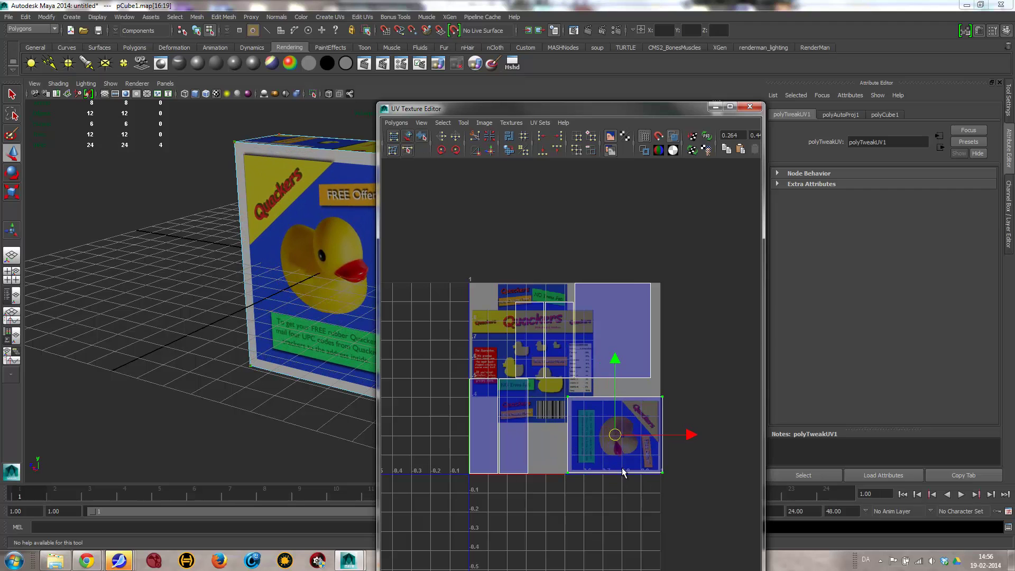
{"action": "right_click_drag", "start_coordinate": [585, 450], "coordinate": [804, 439], "text": "alt"}
{"action": "middle_click_drag", "start_coordinate": [601, 417], "coordinate": [564, 287], "text": "alt"}
{"action": "middle_click_drag", "start_coordinate": [312, 257], "coordinate": [208, 257], "text": "alt"}
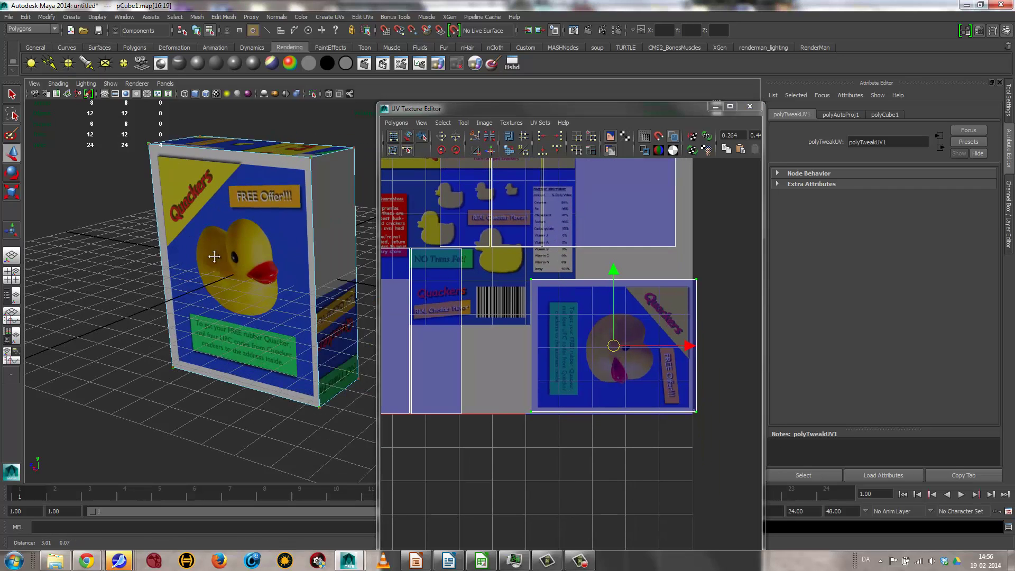
{"action": "left_click_drag", "start_coordinate": [208, 257], "coordinate": [281, 295], "text": "alt"}
{"action": "scroll", "coordinate": [594, 358], "scroll_direction": "up", "scroll_amount": 2}
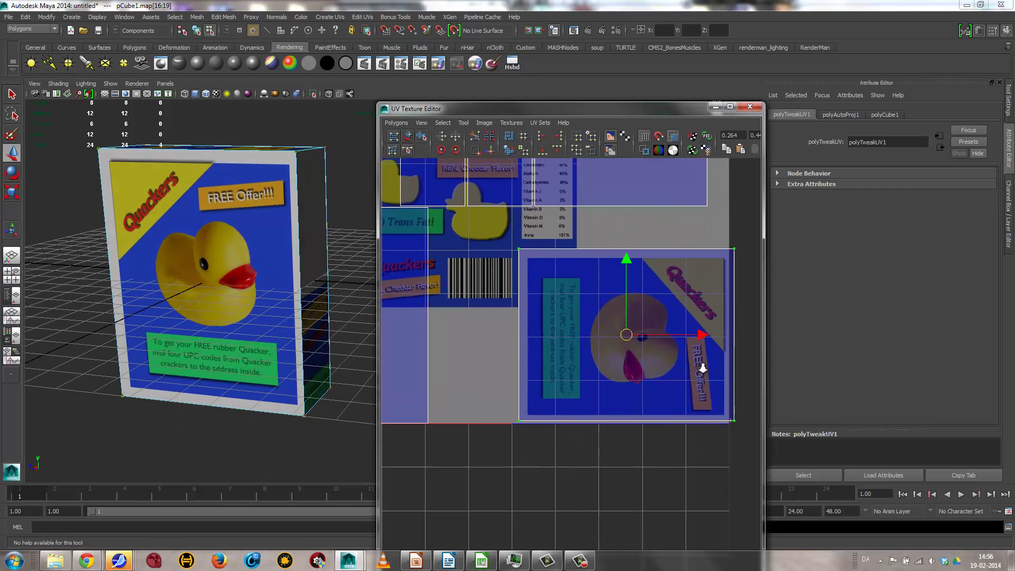
Step: Scale the front-face shell down to the duck panel's blue edges and fine-tune its vertical position
{"action": "scroll", "coordinate": [671, 385], "scroll_direction": "up", "scroll_amount": 1}
{"action": "key", "text": "r"}
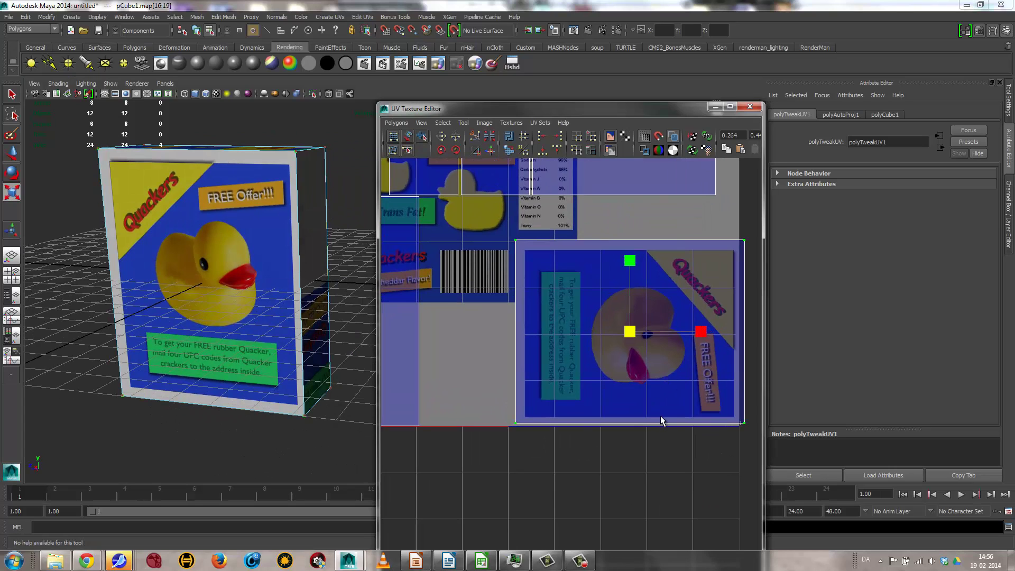
{"action": "mouse_move", "coordinate": [631, 327]}
{"action": "left_mouse_down"}
{"action": "mouse_move", "coordinate": [613, 329]}
{"action": "mouse_move", "coordinate": [627, 338]}
{"action": "left_mouse_up"}
{"action": "key", "text": "ctrl+z"}
{"action": "key", "text": "w"}
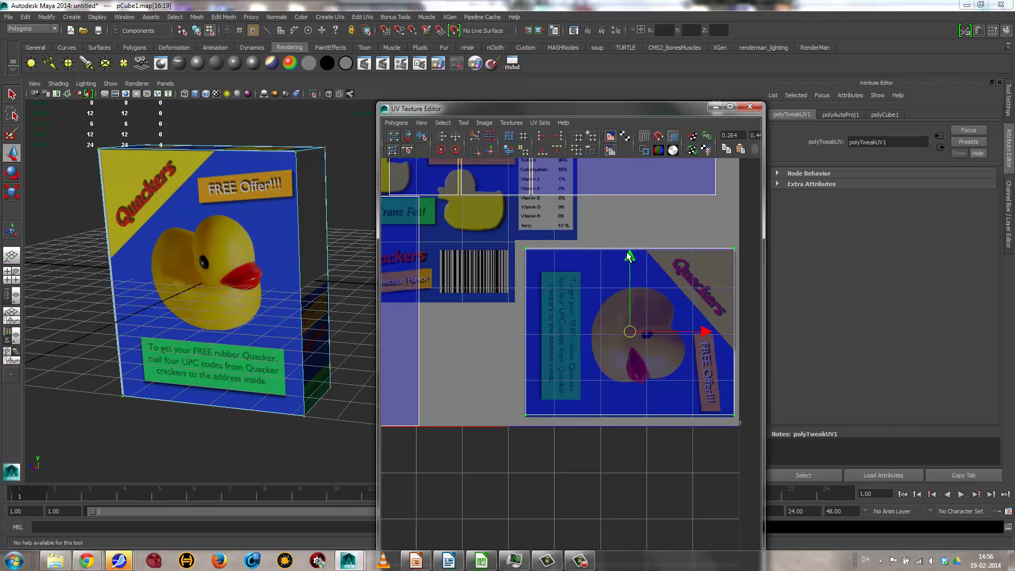
{"action": "left_click_drag", "start_coordinate": [627, 252], "coordinate": [627, 254]}
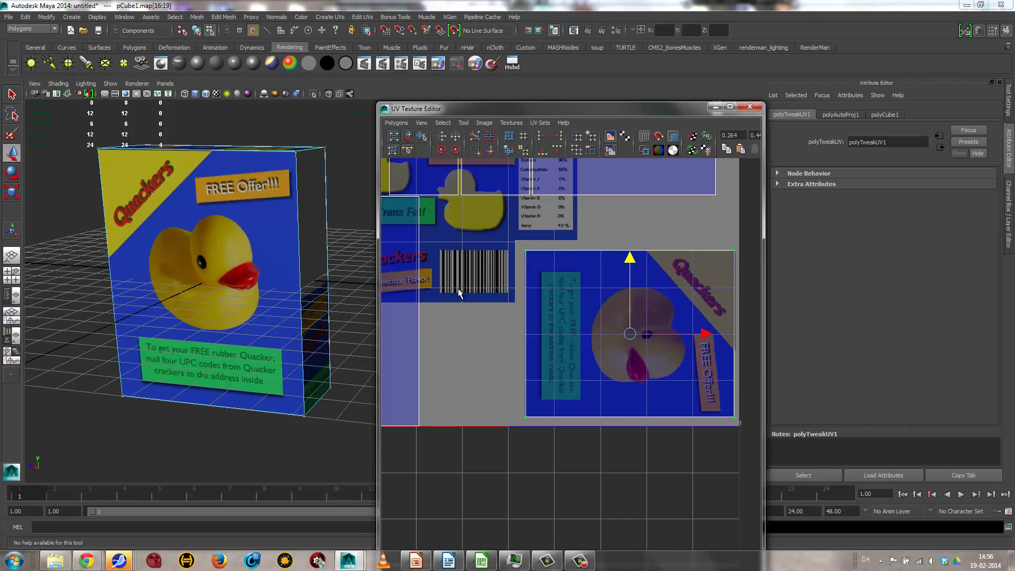
Step: Select the upper edge of the large shell without artwork and move and sew it to the adjoining narrow shell
{"action": "middle_click_drag", "start_coordinate": [481, 286], "coordinate": [711, 410], "text": "alt"}
{"action": "left_click_drag", "start_coordinate": [328, 290], "coordinate": [264, 309], "text": "alt"}
{"action": "right_click_drag", "start_coordinate": [631, 287], "coordinate": [478, 280], "text": "alt"}
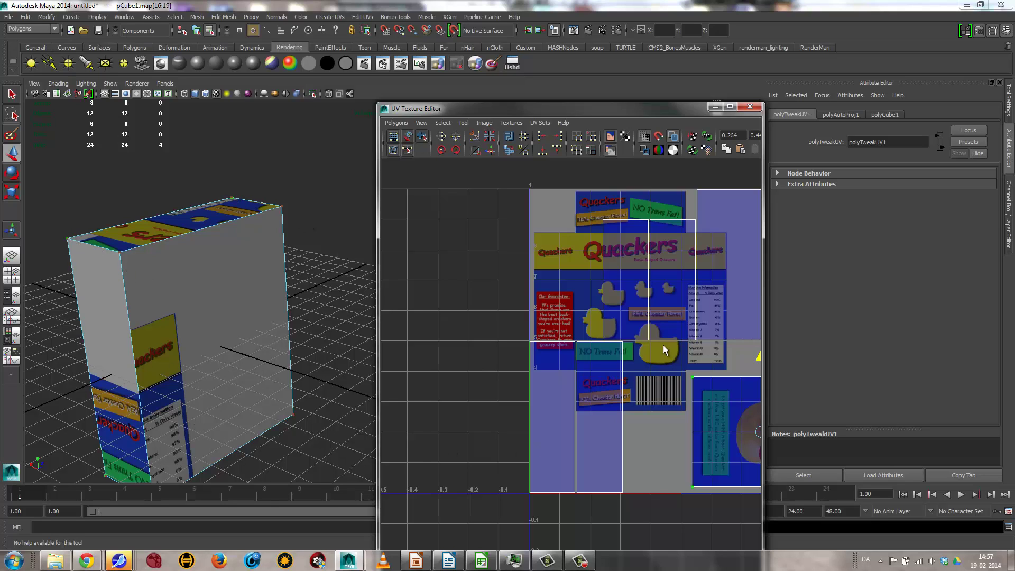
{"action": "middle_click_drag", "start_coordinate": [676, 277], "coordinate": [560, 282], "text": "alt"}
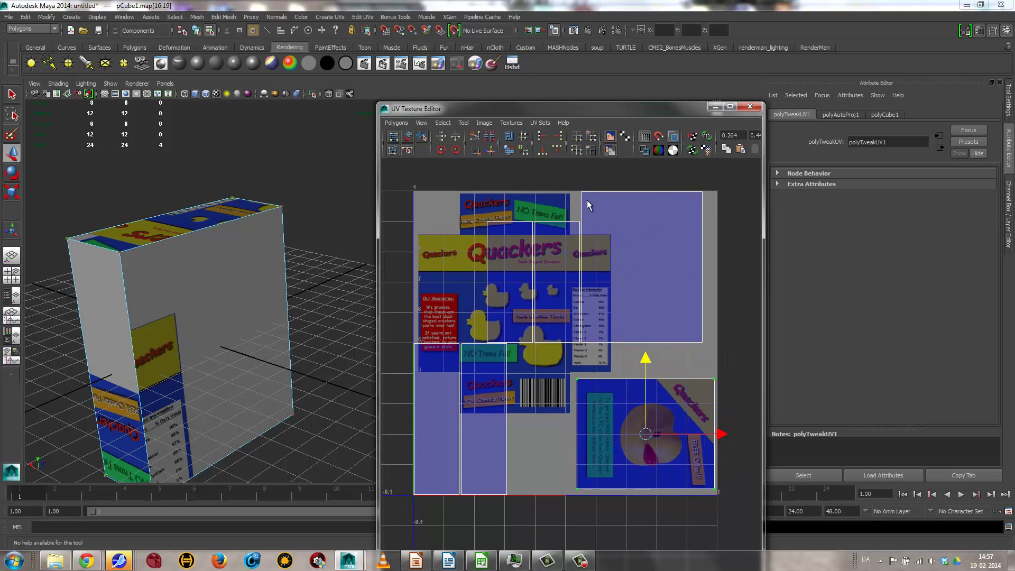
{"action": "right_click_drag", "start_coordinate": [598, 205], "coordinate": [603, 185]}
{"action": "left_click", "coordinate": [614, 192]}
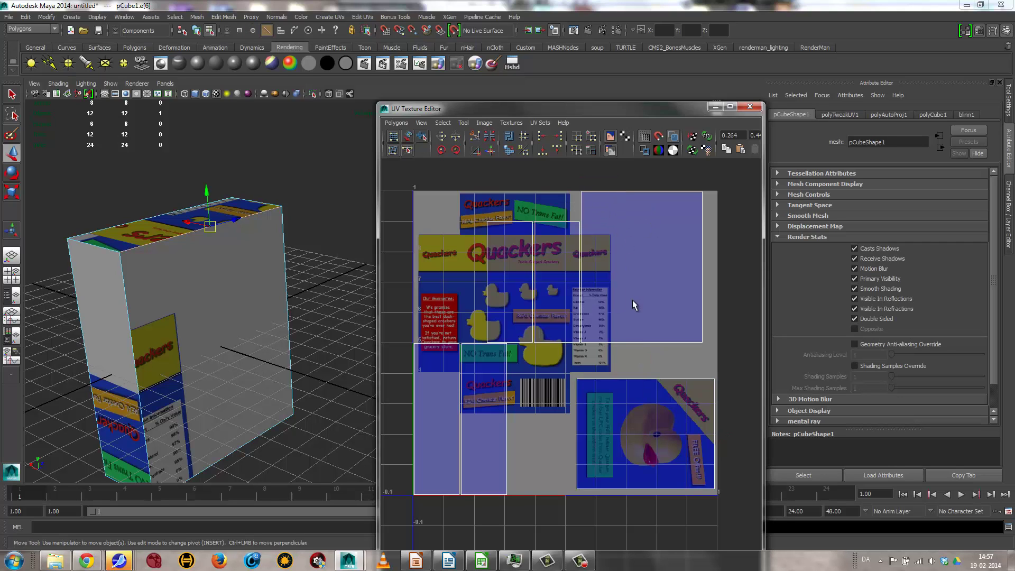
{"action": "left_click", "coordinate": [491, 151]}
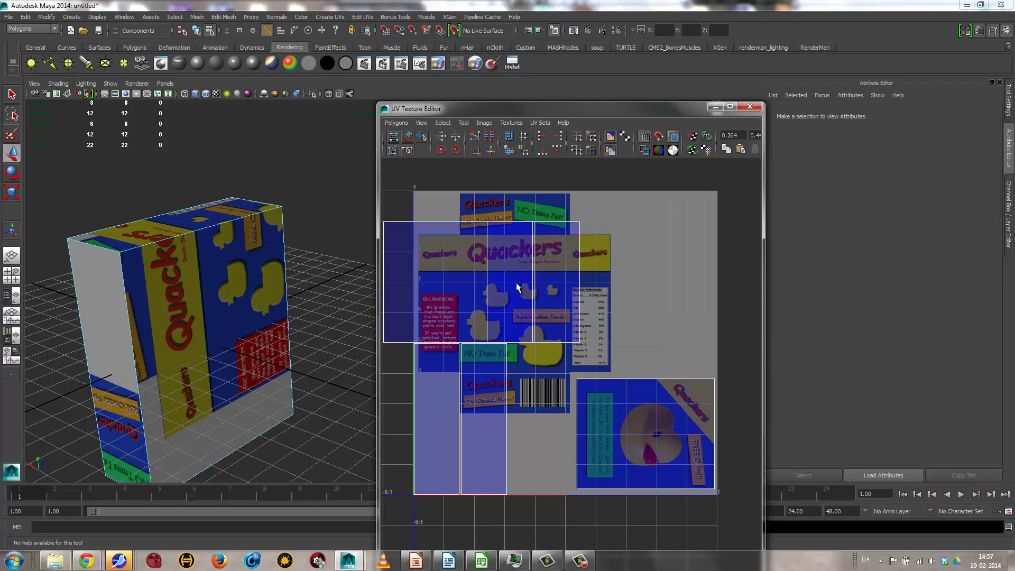
Step: Move and sew three more shared edges so the five faces other than the duck front form one cross-shaped shell
{"action": "middle_click_drag", "start_coordinate": [516, 282], "coordinate": [662, 254], "text": "alt"}
{"action": "left_click", "coordinate": [563, 208]}
{"action": "left_click", "coordinate": [492, 150]}
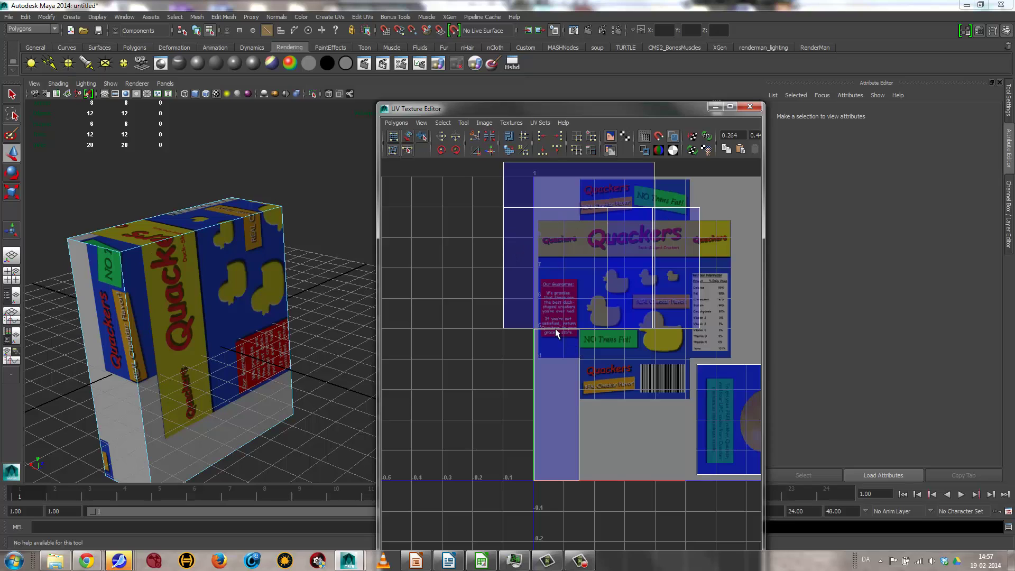
{"action": "left_click", "coordinate": [517, 328]}
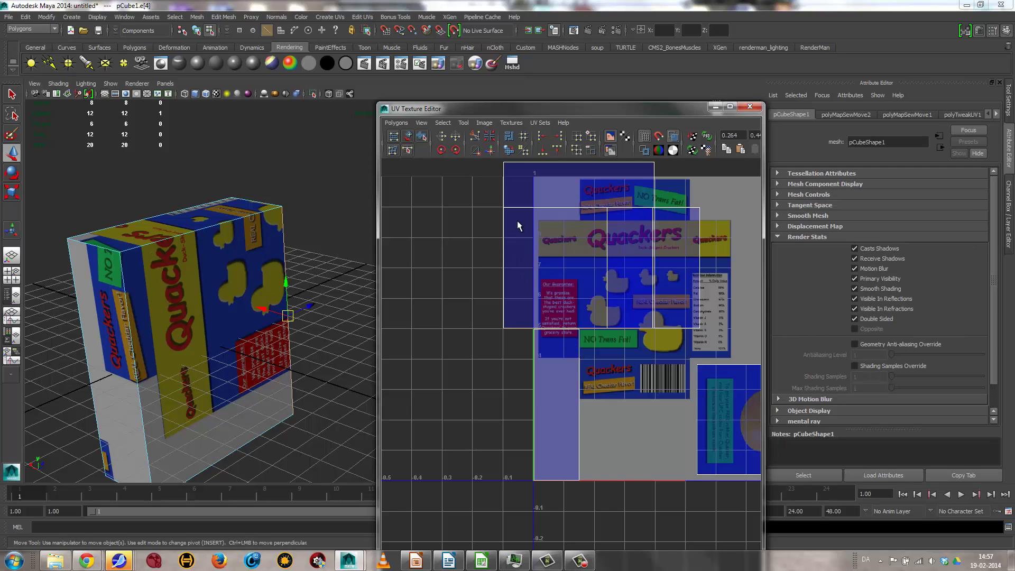
{"action": "left_click", "coordinate": [492, 150]}
{"action": "left_click", "coordinate": [503, 274]}
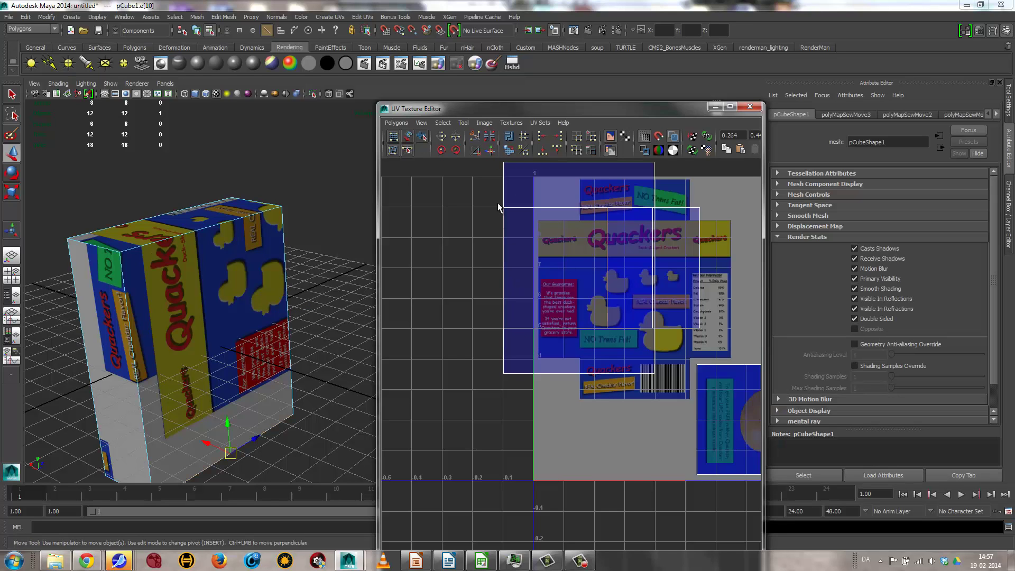
{"action": "left_click", "coordinate": [492, 150]}
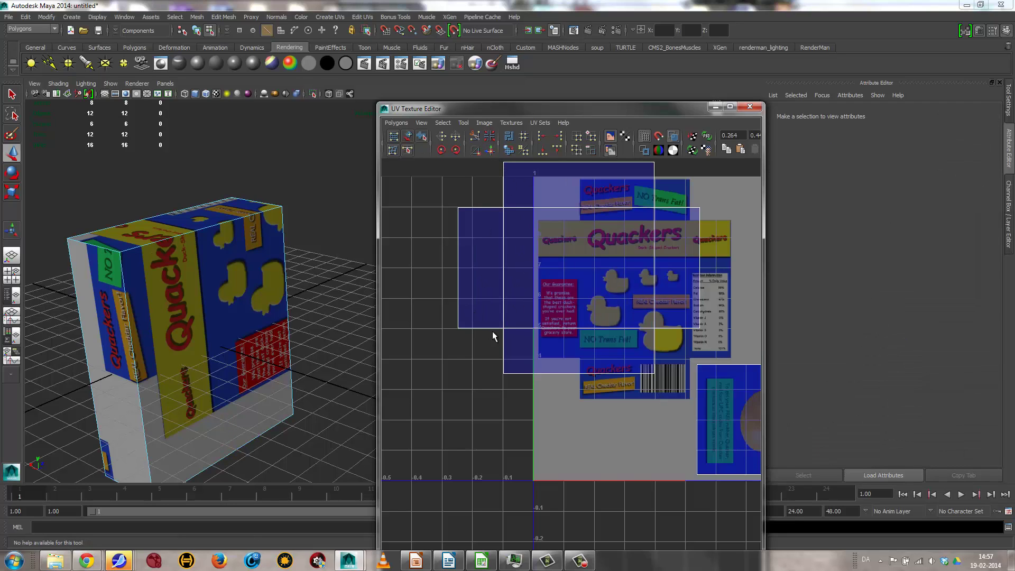
Step: Select all UVs of the cross-shaped shell and rotate it 90 degrees counterclockwise
{"action": "right_click_drag", "start_coordinate": [506, 329], "coordinate": [558, 326]}
{"action": "left_click_drag", "start_coordinate": [444, 312], "coordinate": [541, 365]}
{"action": "right_click_drag", "start_coordinate": [526, 310], "coordinate": [565, 286]}
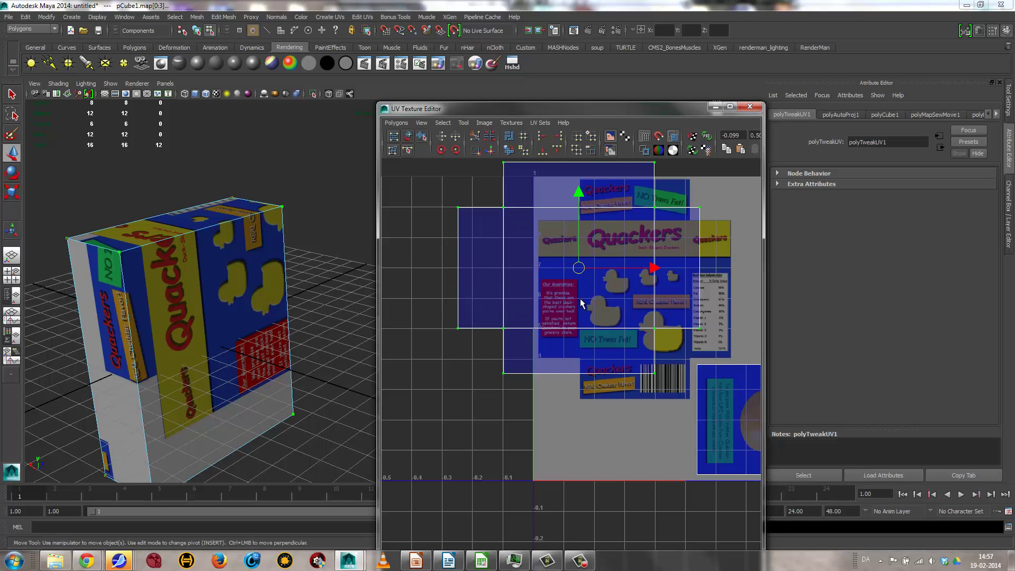
{"action": "left_click", "coordinate": [442, 150]}
{"action": "left_click", "coordinate": [442, 150]}
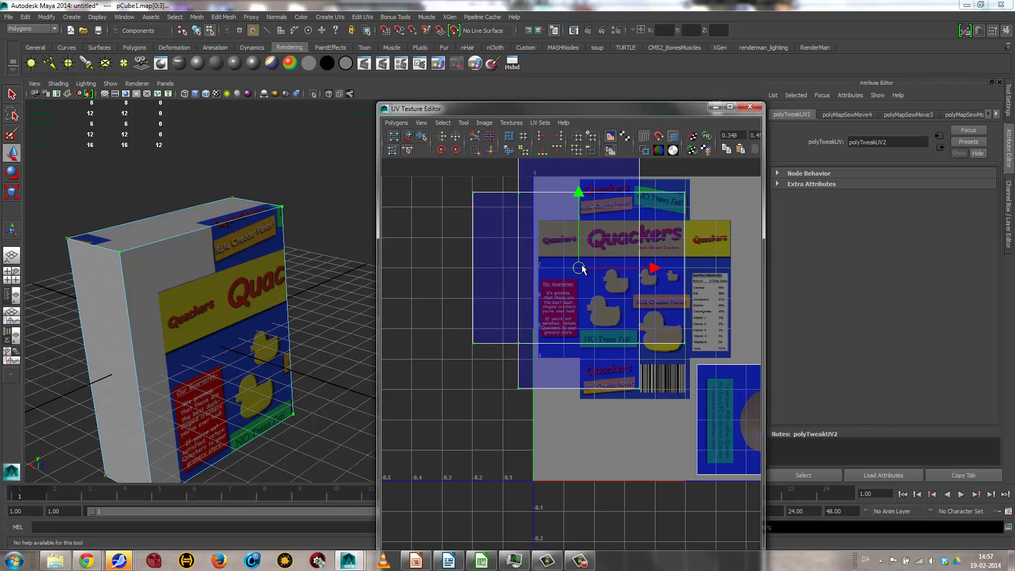
Step: Move the cross-shaped shell over the unfolded Quackers artwork and scale it down uniformly to the outlines of the panels
{"action": "left_click_drag", "start_coordinate": [580, 269], "coordinate": [635, 289]}
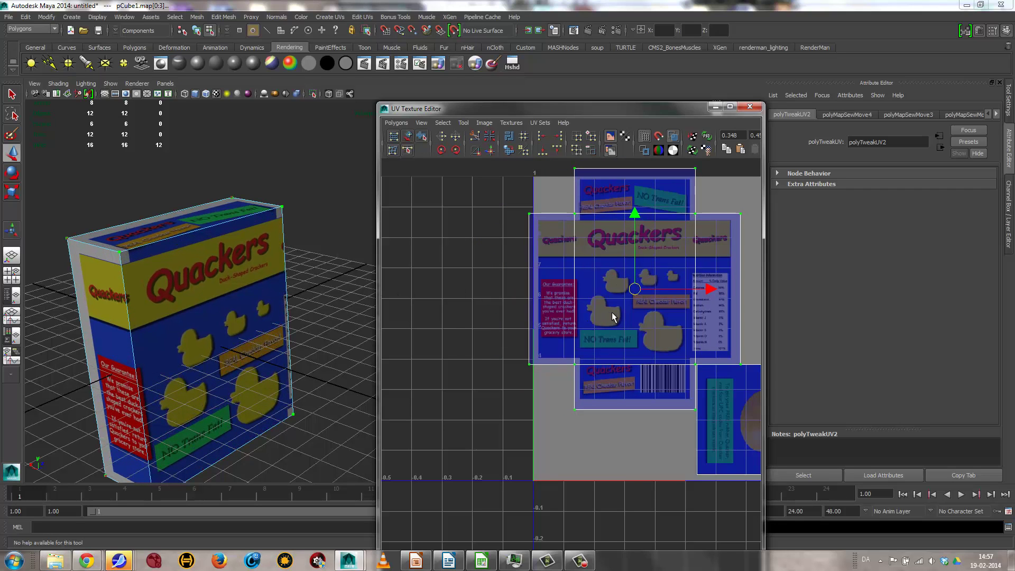
{"action": "middle_click_drag", "start_coordinate": [651, 289], "coordinate": [623, 285], "text": "alt"}
{"action": "right_click_drag", "start_coordinate": [654, 308], "coordinate": [624, 308], "text": "alt"}
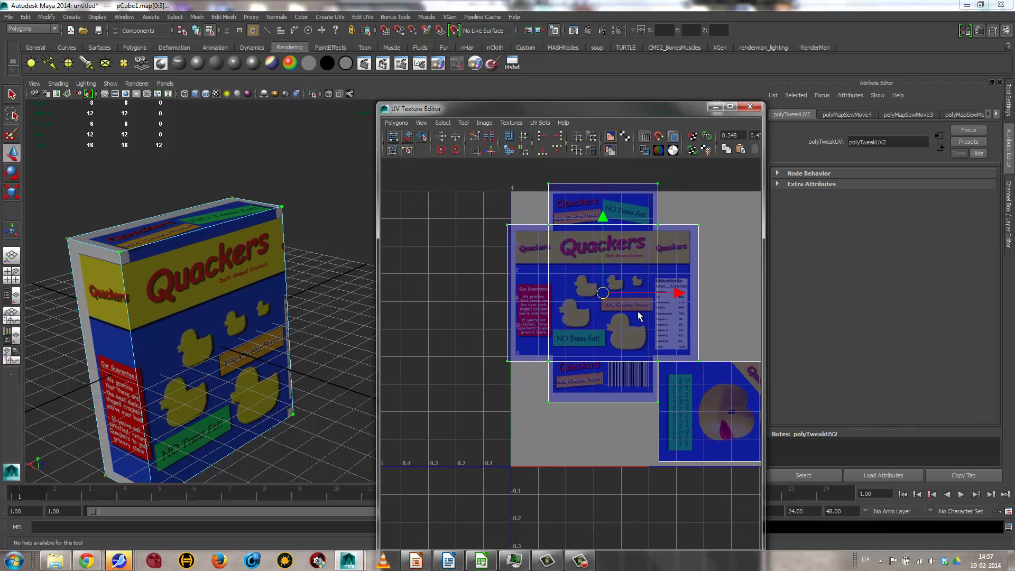
{"action": "key", "text": "r"}
{"action": "left_click_drag", "start_coordinate": [606, 294], "coordinate": [599, 295]}
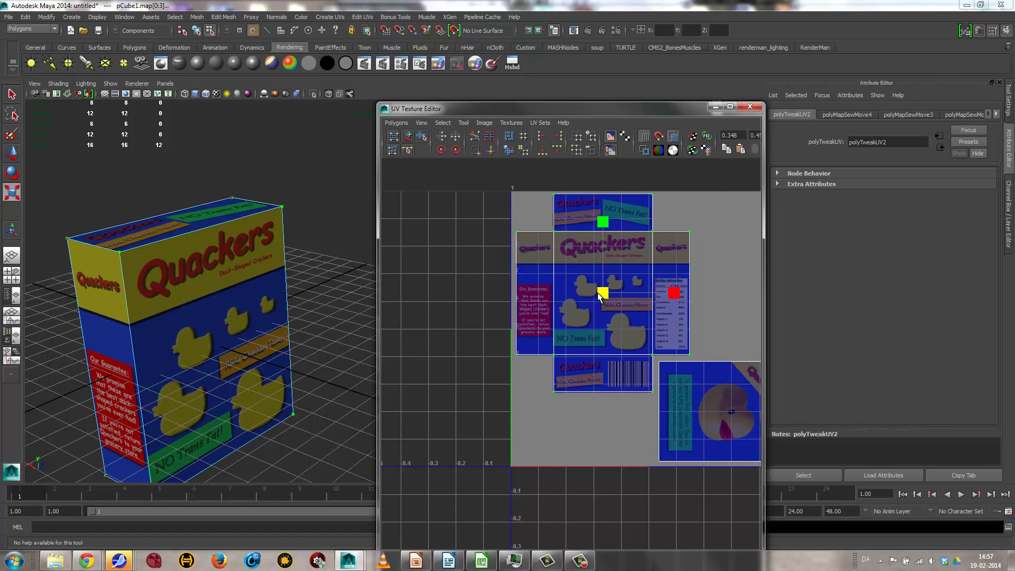
Step: Select the two bottom UVs of the barcode panel and fine-tune their height against the artwork's lower edge
{"action": "scroll", "coordinate": [560, 254], "scroll_direction": "up", "scroll_amount": 6}
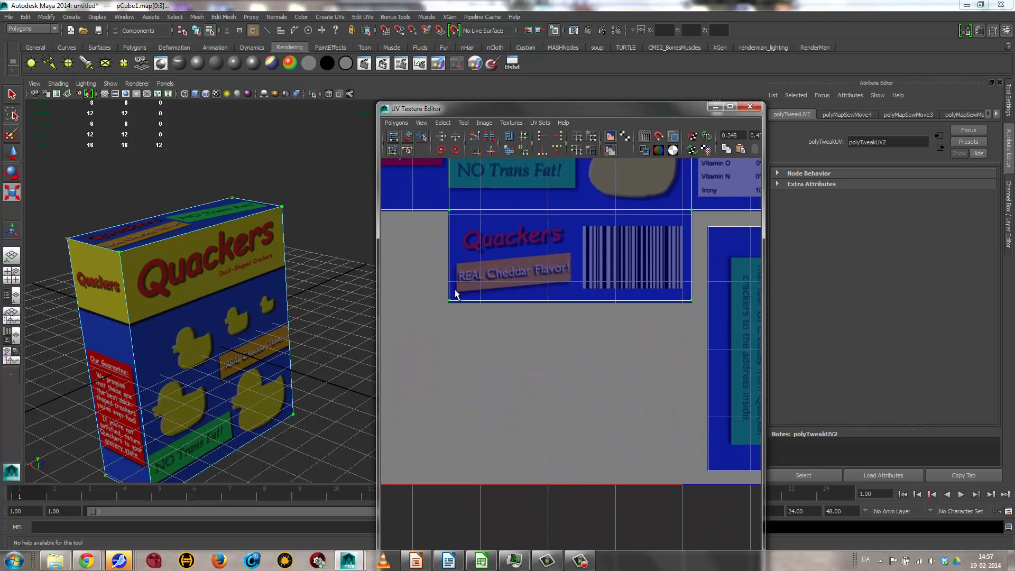
{"action": "left_click_drag", "start_coordinate": [444, 285], "coordinate": [709, 347]}
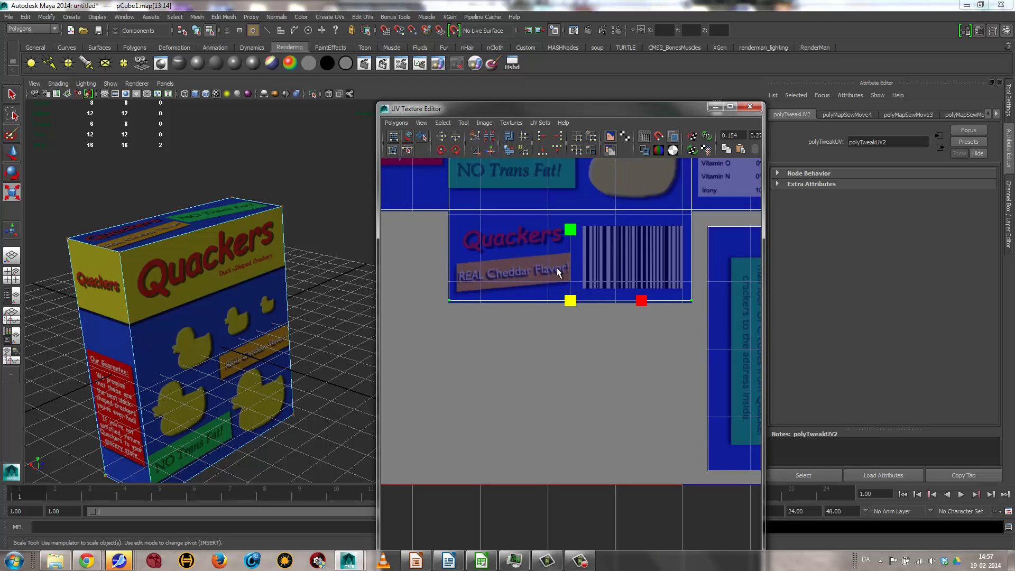
{"action": "key", "text": "w"}
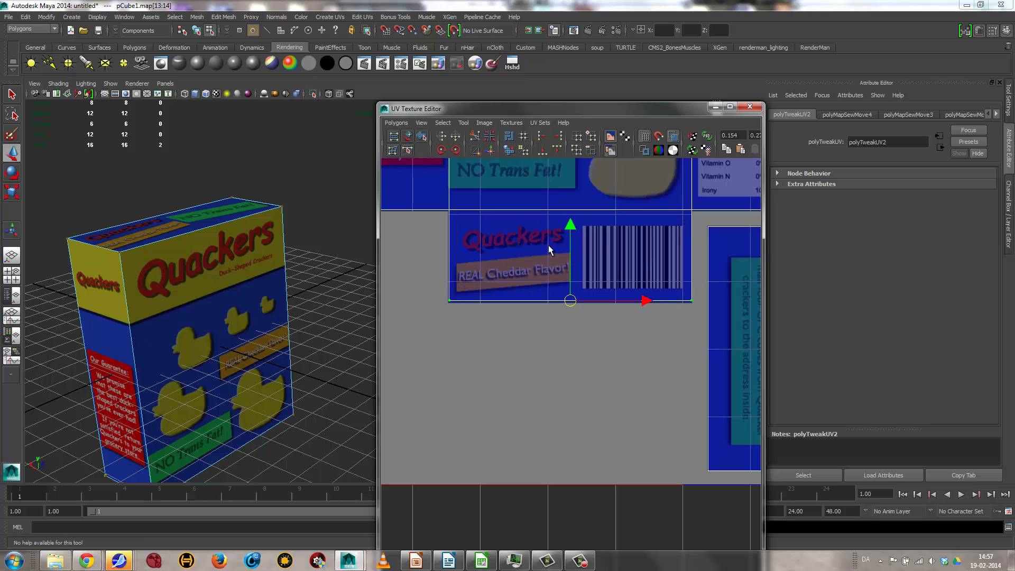
{"action": "left_click", "coordinate": [568, 226]}
Step: Return the box to object mode and examine the texture fit on its sides, with the UV Texture Editor moved clear of it
{"action": "middle_click_drag", "start_coordinate": [588, 320], "coordinate": [609, 510], "text": "alt"}
{"action": "right_click_drag", "start_coordinate": [729, 295], "coordinate": [496, 270], "text": "alt"}
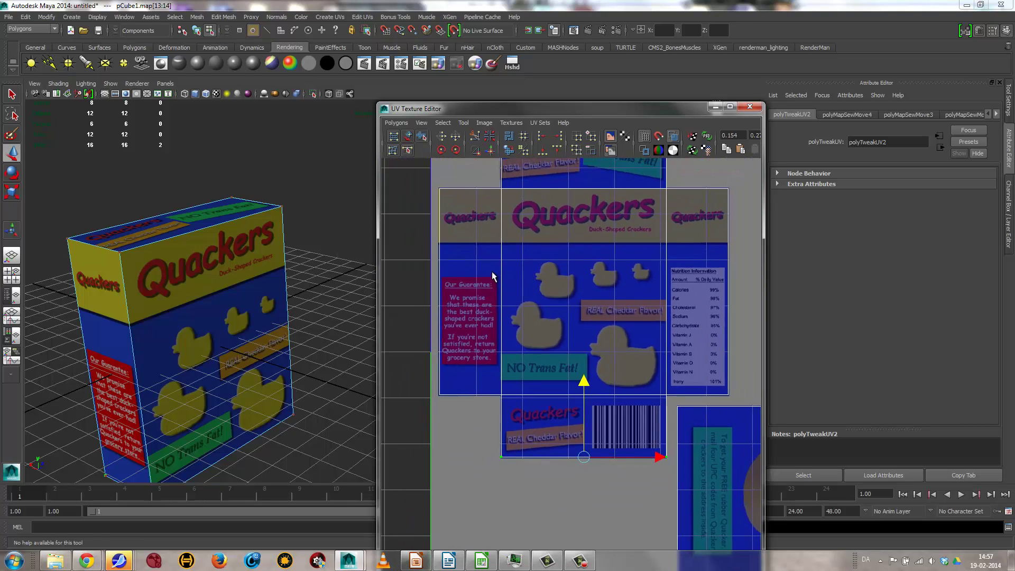
{"action": "middle_click_drag", "start_coordinate": [509, 256], "coordinate": [512, 303], "text": "alt"}
{"action": "left_click_drag", "start_coordinate": [369, 332], "coordinate": [222, 322], "text": "alt"}
{"action": "right_click_drag", "start_coordinate": [222, 320], "coordinate": [260, 307]}
{"action": "left_click", "coordinate": [214, 337]}
{"action": "left_click_drag", "start_coordinate": [320, 313], "coordinate": [279, 306], "text": "alt"}
{"action": "middle_click_drag", "start_coordinate": [280, 306], "coordinate": [227, 301], "text": "alt"}
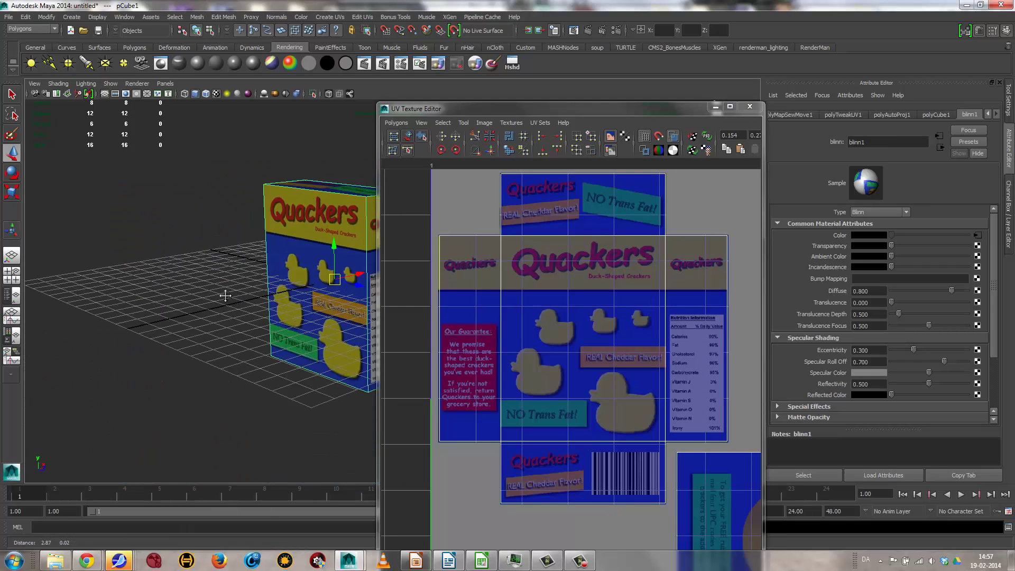
{"action": "left_click_drag", "start_coordinate": [470, 104], "coordinate": [577, 75]}
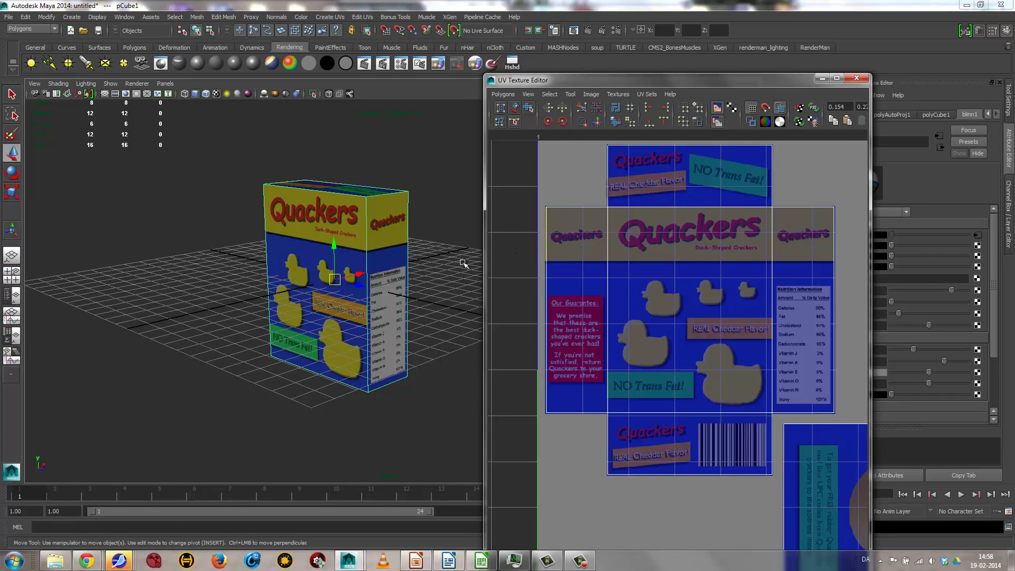
Step: Create a polygon torus and move it out of the cracker box to free space beside it
{"action": "left_click_drag", "start_coordinate": [385, 256], "coordinate": [286, 229], "text": "alt"}
{"action": "left_click", "coordinate": [72, 16]}
{"action": "mouse_move", "coordinate": [102, 45]}
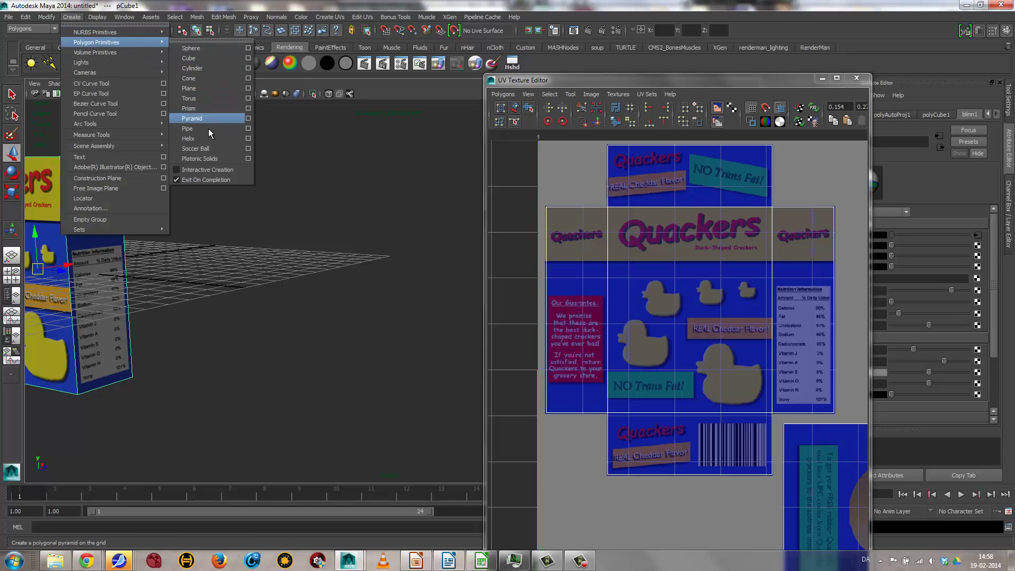
{"action": "left_click", "coordinate": [198, 98]}
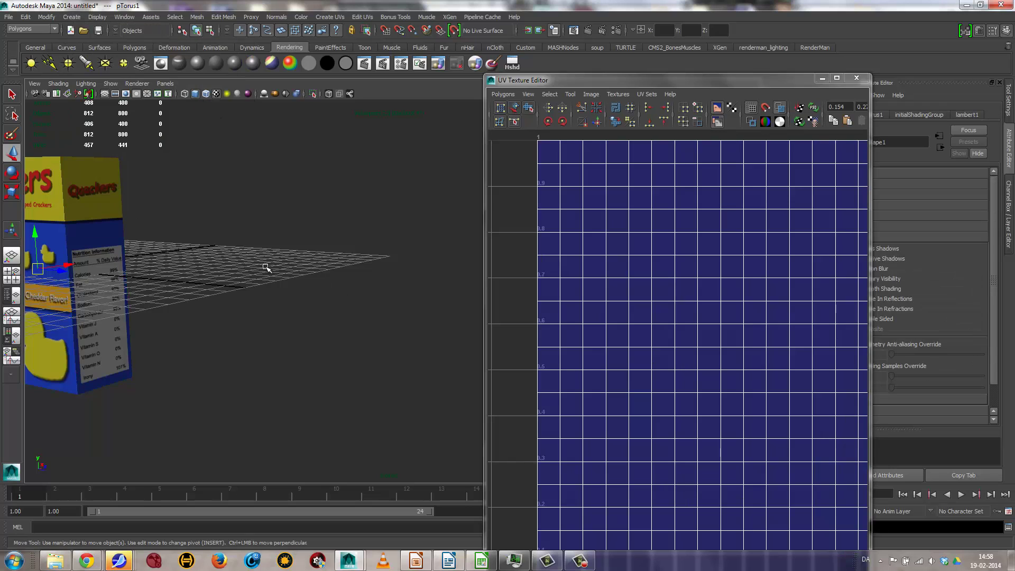
{"action": "left_click_drag", "start_coordinate": [62, 270], "coordinate": [358, 341]}
Step: Assign a new Blinn material to the torus and scale the torus up uniformly
{"action": "right_click", "coordinate": [340, 373]}
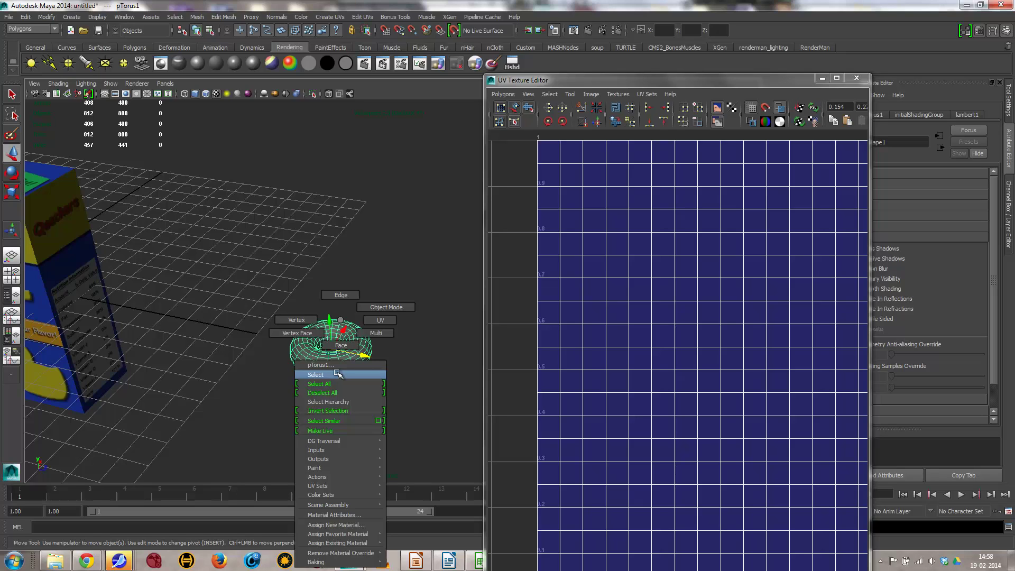
{"action": "right_click_drag", "start_coordinate": [337, 373], "coordinate": [205, 408]}
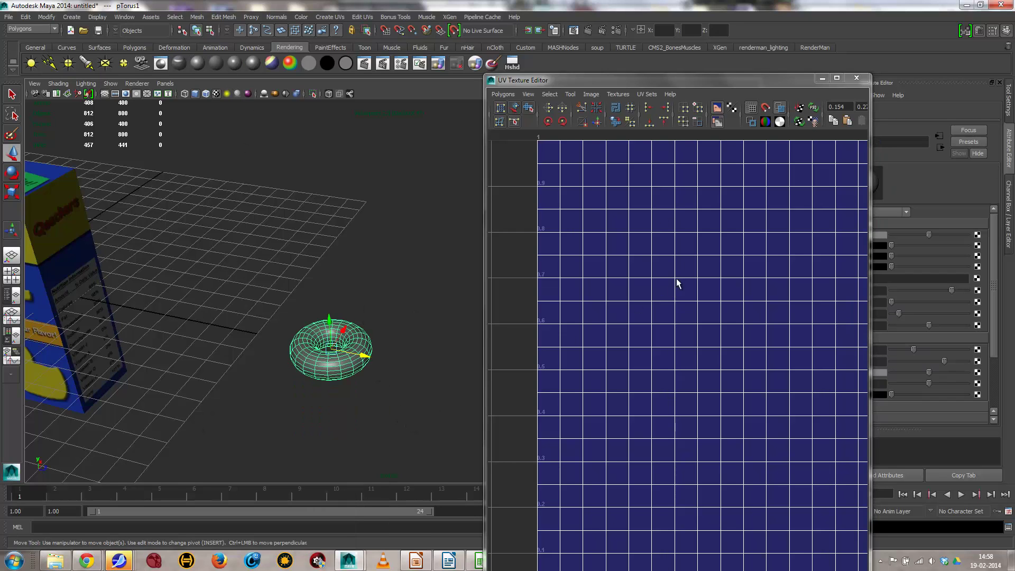
{"action": "scroll", "coordinate": [706, 385], "scroll_direction": "down", "scroll_amount": 5}
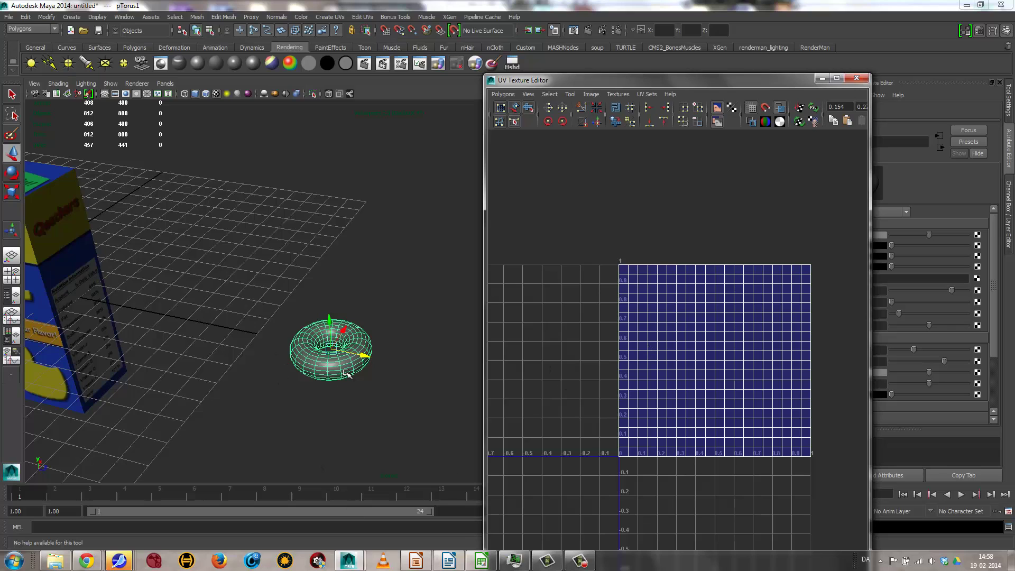
{"action": "key", "text": "r"}
{"action": "middle_click_drag", "start_coordinate": [340, 383], "coordinate": [439, 392]}
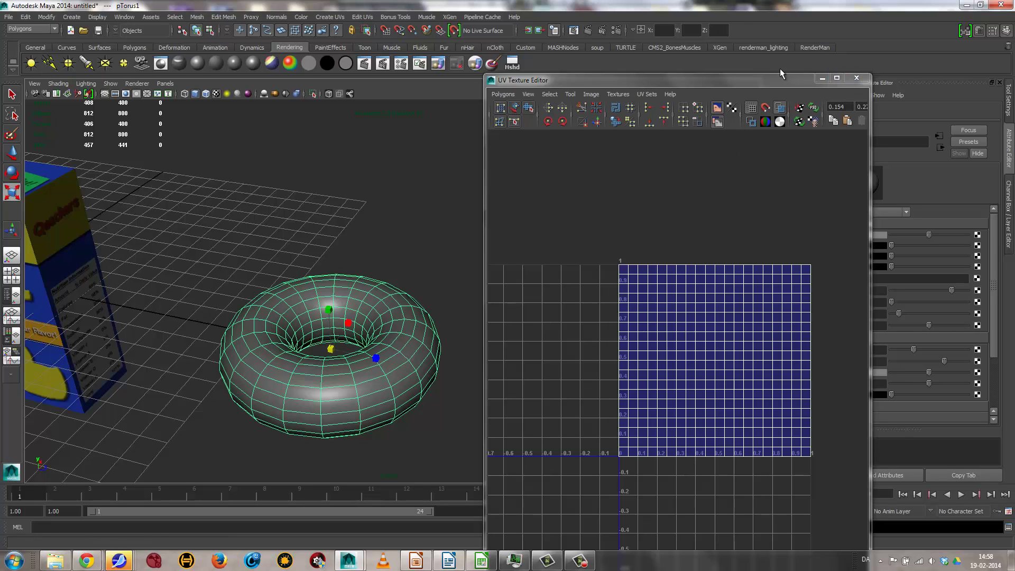
Step: Apply automatic UV mapping to the torus with the UV Texture Editor moved lower to free the view
{"action": "left_click_drag", "start_coordinate": [762, 74], "coordinate": [762, 212]}
{"action": "middle_click_drag", "start_coordinate": [395, 320], "coordinate": [393, 207], "text": "alt"}
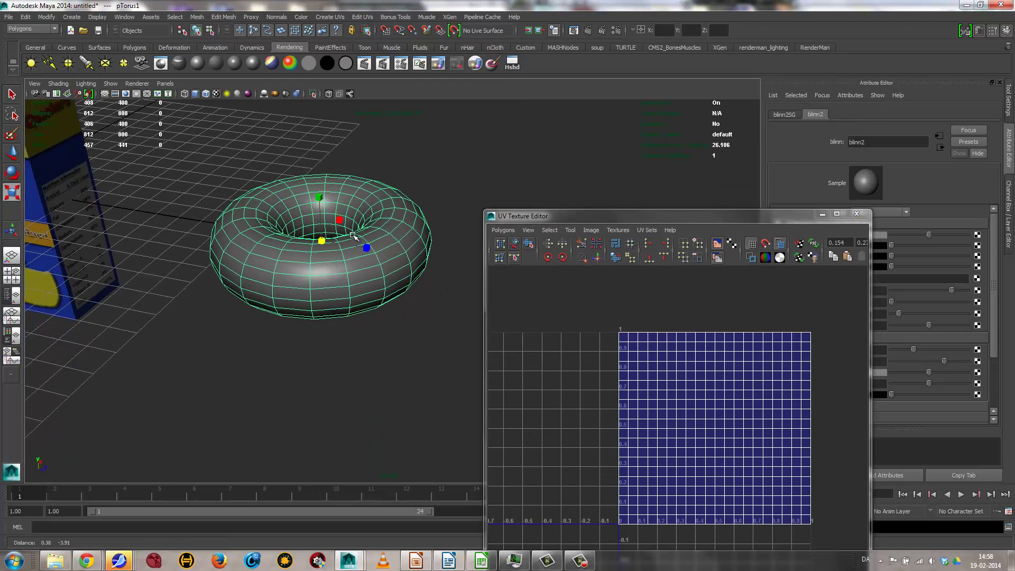
{"action": "left_click_drag", "start_coordinate": [392, 207], "coordinate": [308, 314], "text": "alt"}
{"action": "middle_click_drag", "start_coordinate": [308, 313], "coordinate": [292, 299], "text": "alt"}
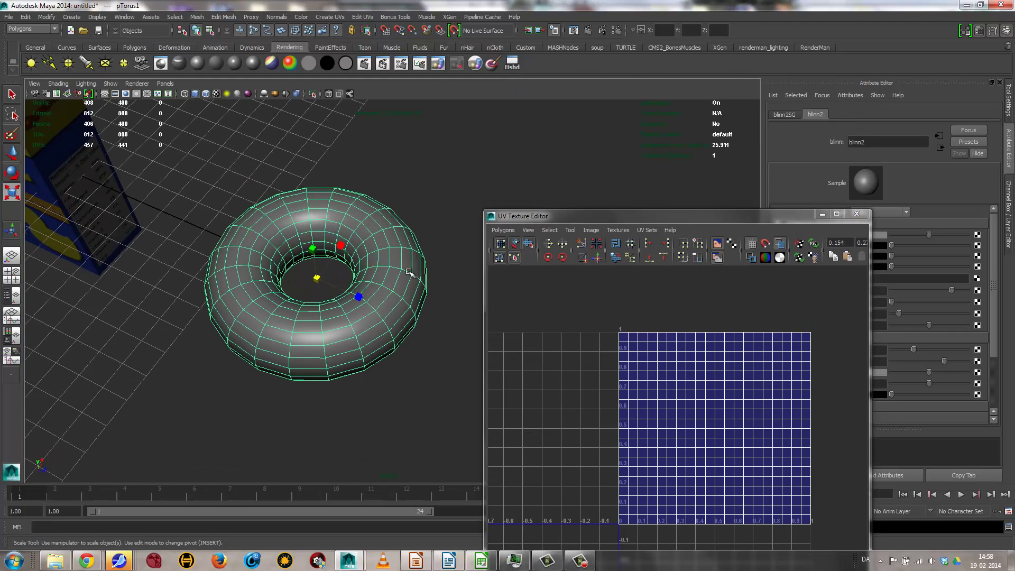
{"action": "left_click", "coordinate": [330, 17]}
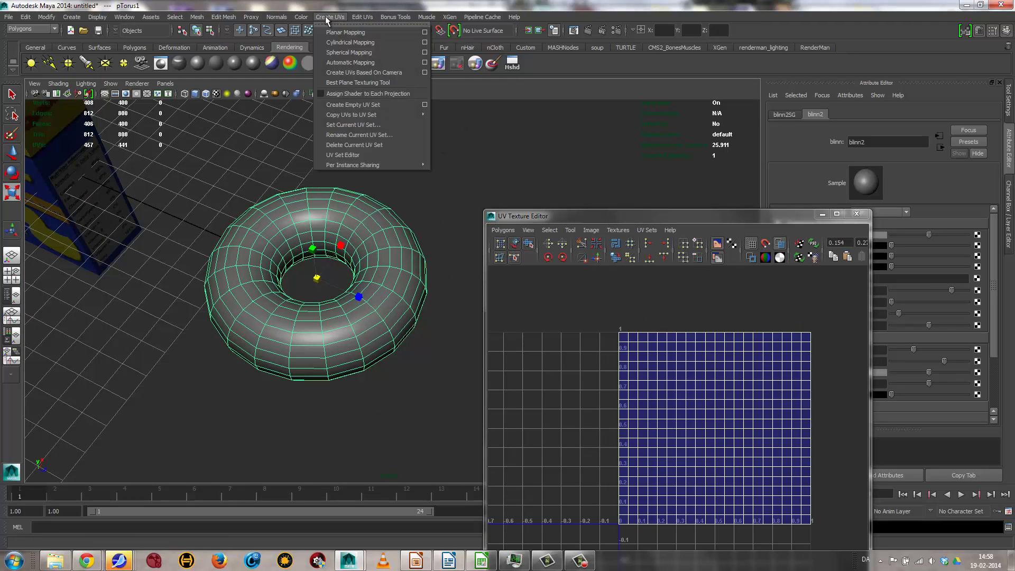
{"action": "left_click", "coordinate": [350, 63]}
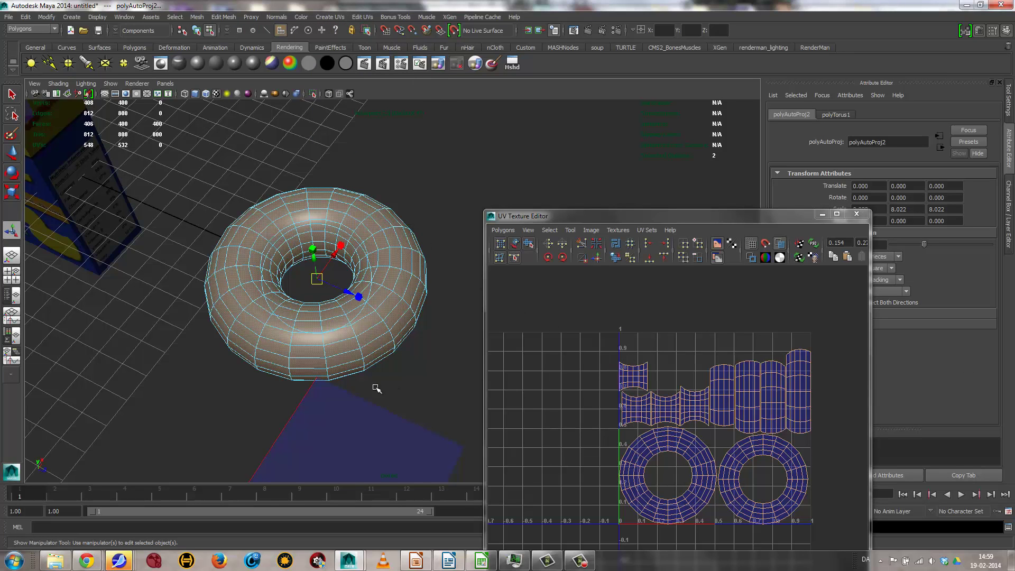
Step: Apply planar UV mapping to the whole torus in object mode and return to object mode after the projection
{"action": "left_click_drag", "start_coordinate": [323, 349], "coordinate": [391, 373], "text": "alt"}
{"action": "left_click", "coordinate": [335, 358]}
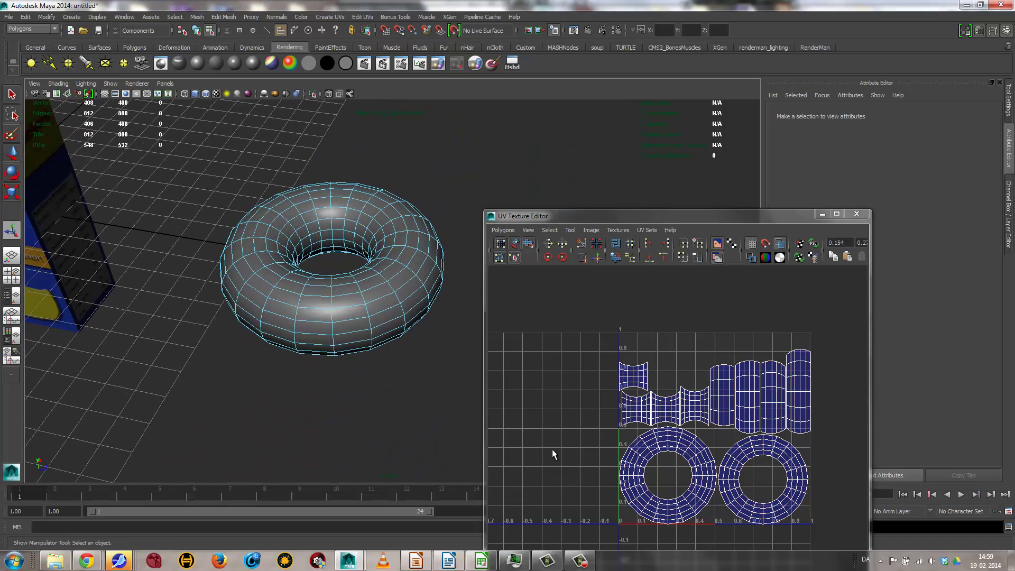
{"action": "left_click", "coordinate": [351, 317]}
{"action": "right_click_drag", "start_coordinate": [352, 316], "coordinate": [383, 303]}
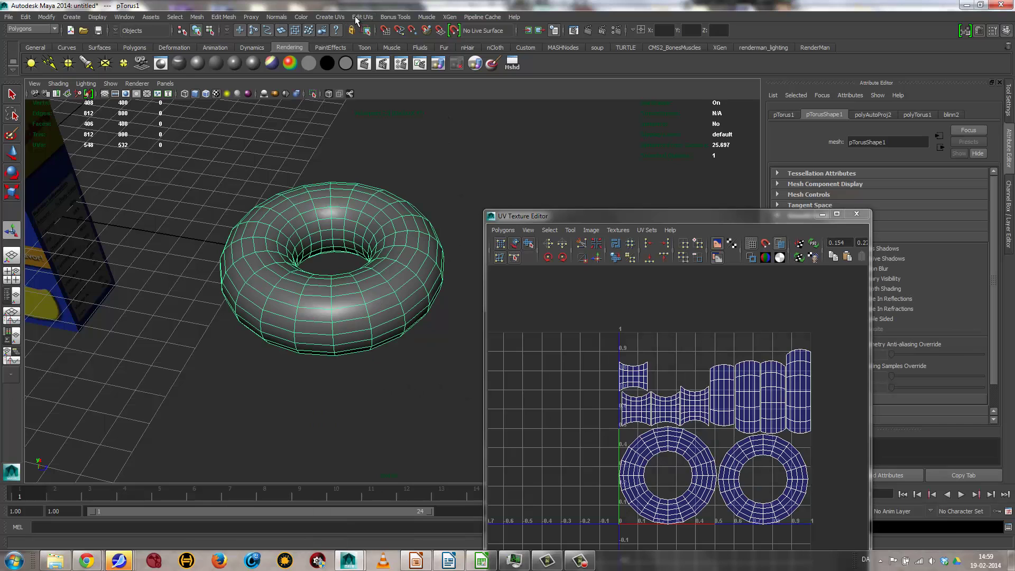
{"action": "left_click", "coordinate": [330, 16]}
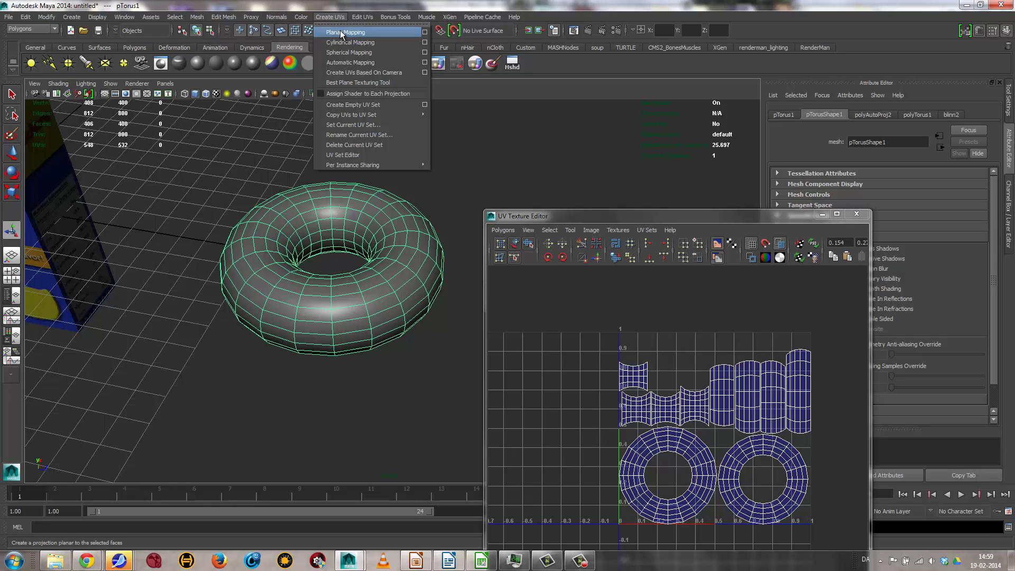
{"action": "left_click", "coordinate": [342, 34]}
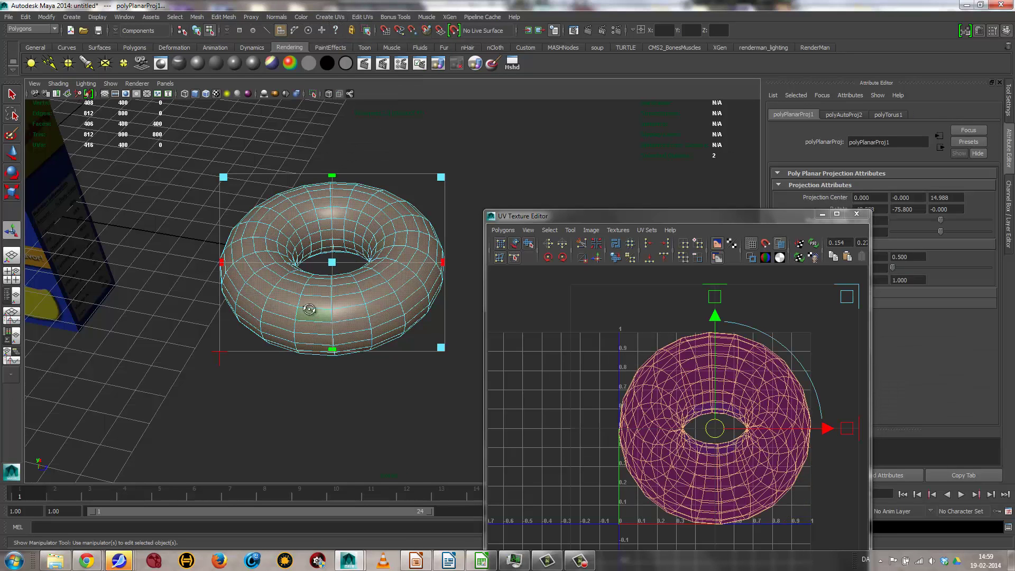
{"action": "left_click_drag", "start_coordinate": [315, 310], "coordinate": [286, 313], "text": "alt"}
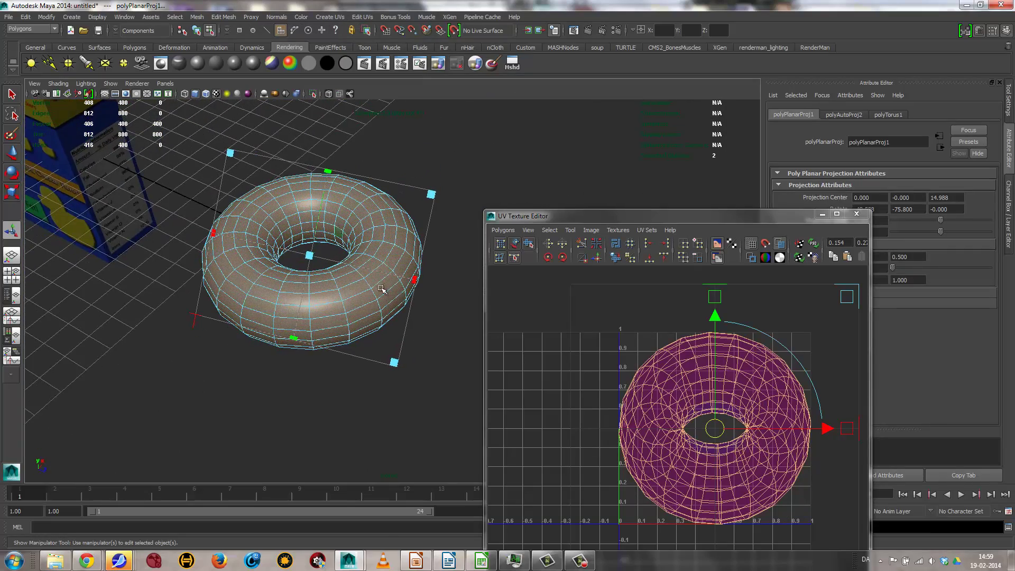
{"action": "left_click", "coordinate": [354, 346]}
{"action": "right_click_drag", "start_coordinate": [344, 314], "coordinate": [368, 299]}
{"action": "left_click", "coordinate": [367, 299]}
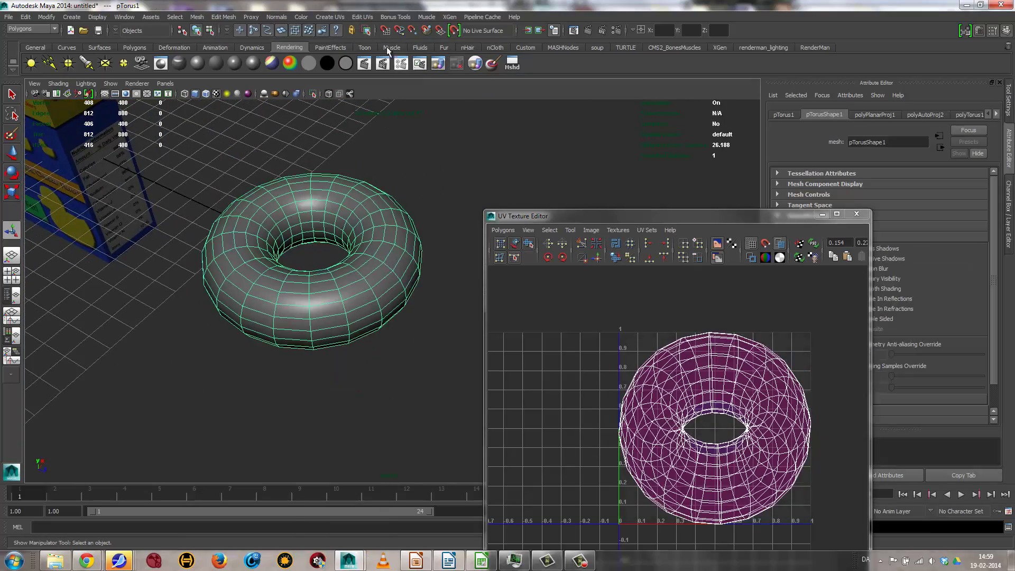
Step: Apply planar UV mapping to the torus, projected from the Y axis and fitted to the bounding box, and return to object mode
{"action": "left_click", "coordinate": [325, 16]}
{"action": "left_click", "coordinate": [427, 31]}
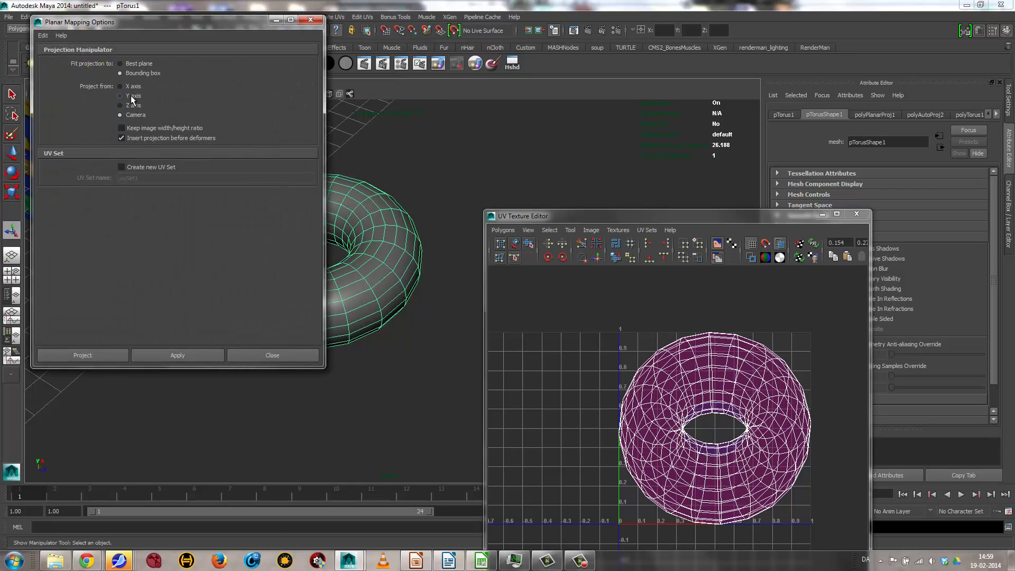
{"action": "left_click", "coordinate": [82, 355]}
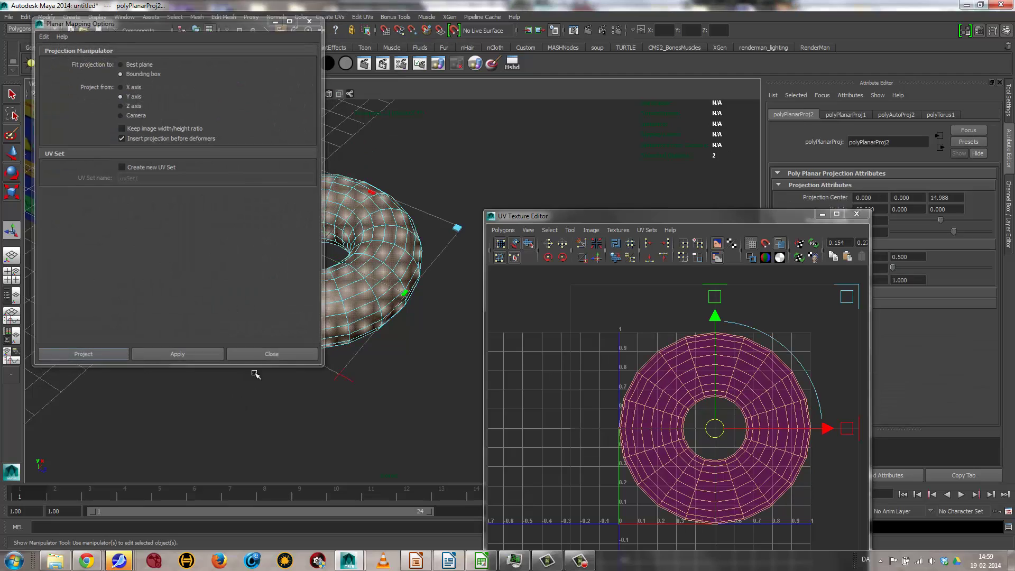
{"action": "left_click", "coordinate": [365, 356]}
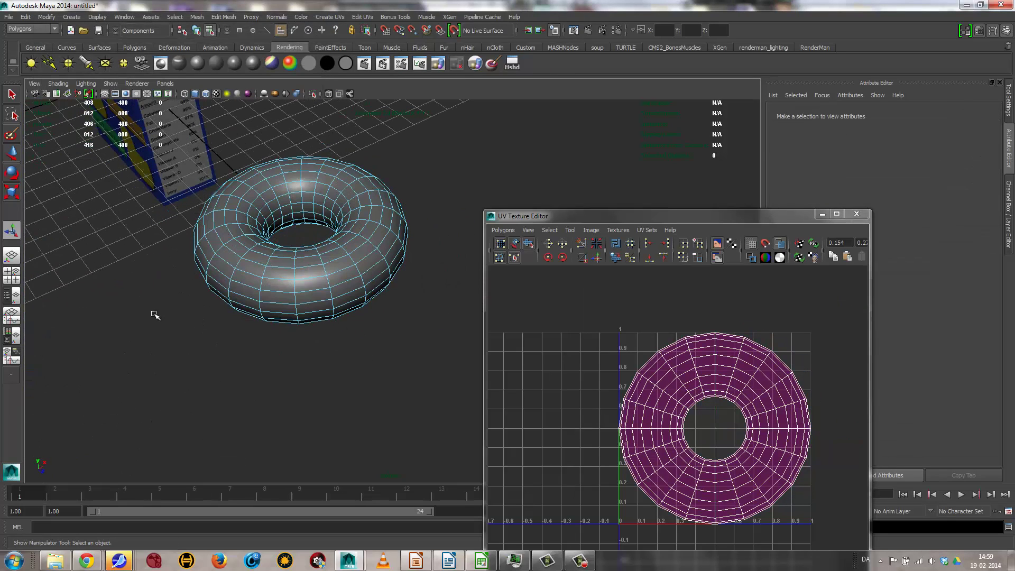
{"action": "right_click_drag", "start_coordinate": [300, 267], "coordinate": [325, 252]}
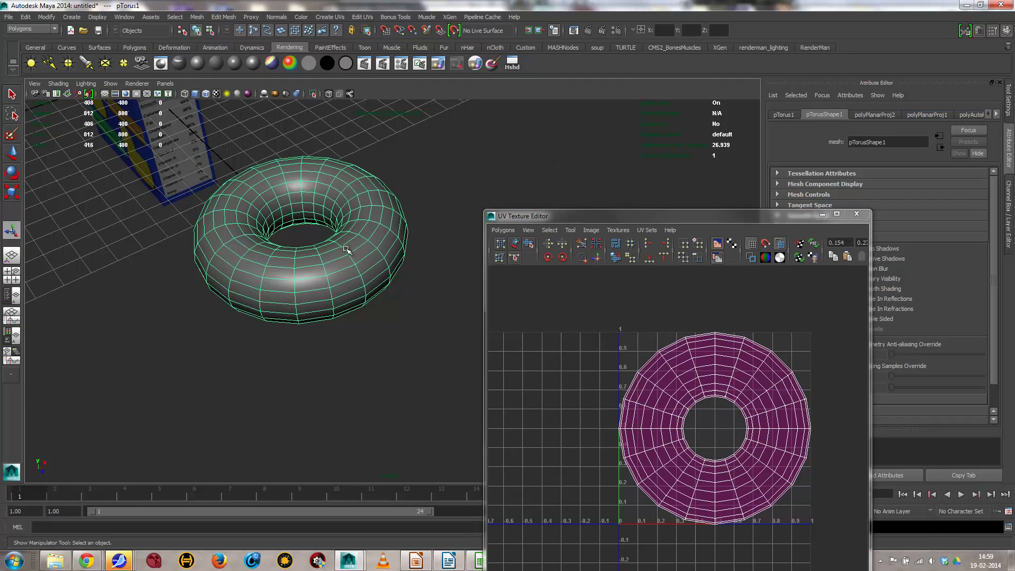
Step: Add a File texture to the torus's Blinn material using chb.jpg from the Desktop, and reselect the torus
{"action": "right_click_drag", "start_coordinate": [365, 255], "coordinate": [428, 416]}
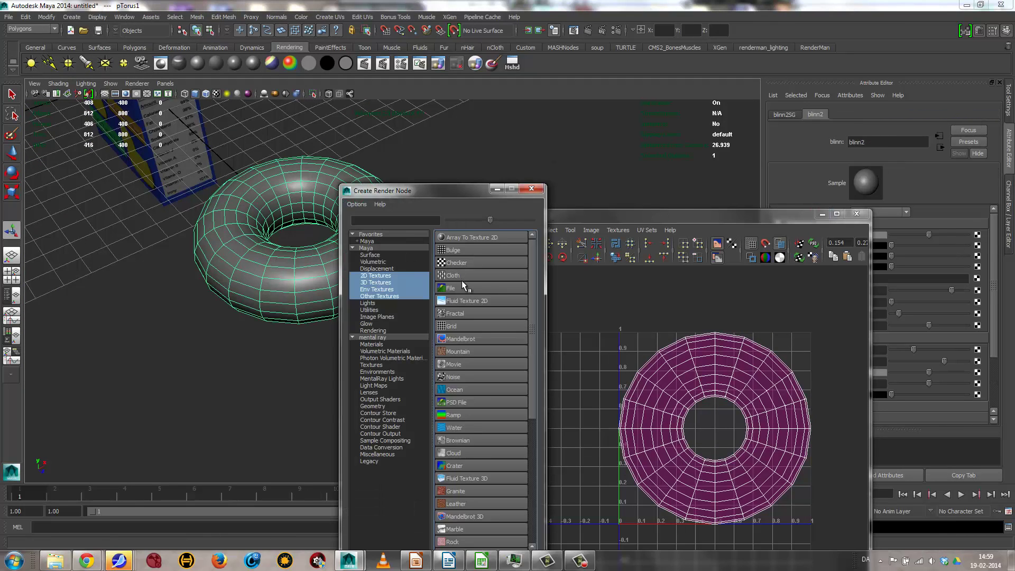
{"action": "left_click", "coordinate": [462, 285]}
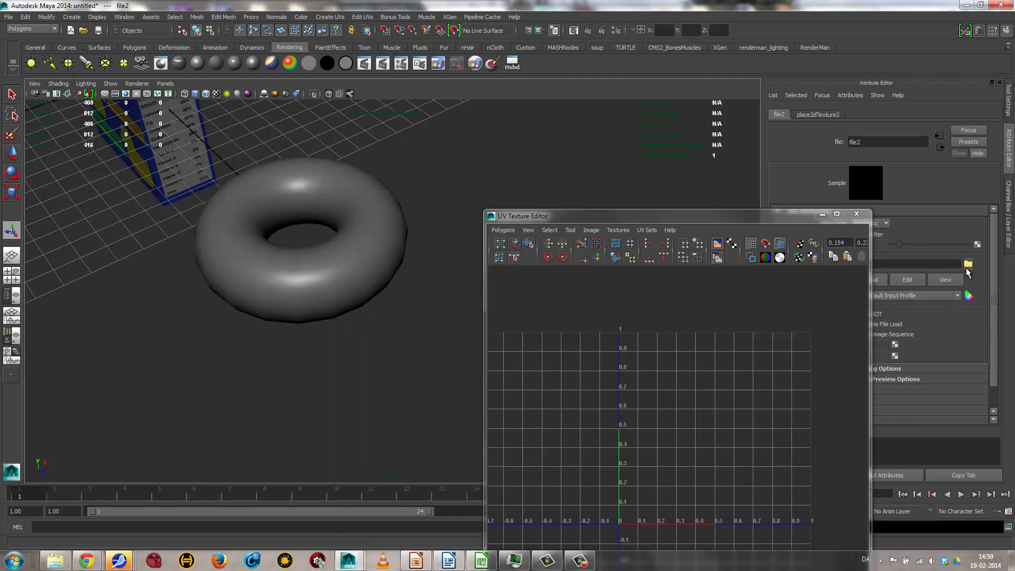
{"action": "left_click", "coordinate": [969, 264]}
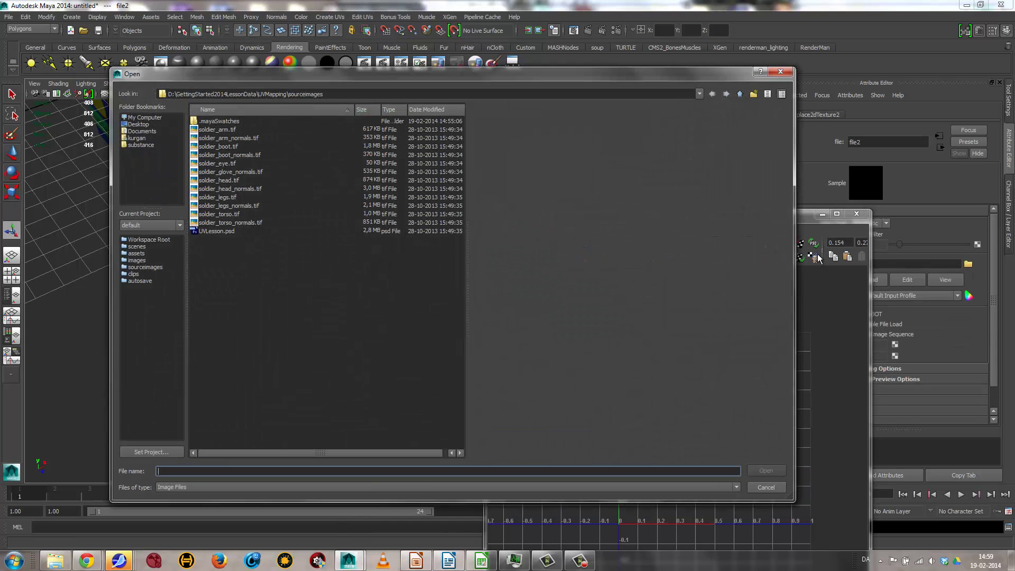
{"action": "left_click", "coordinate": [138, 124]}
{"action": "left_click_drag", "start_coordinate": [461, 206], "coordinate": [479, 420]}
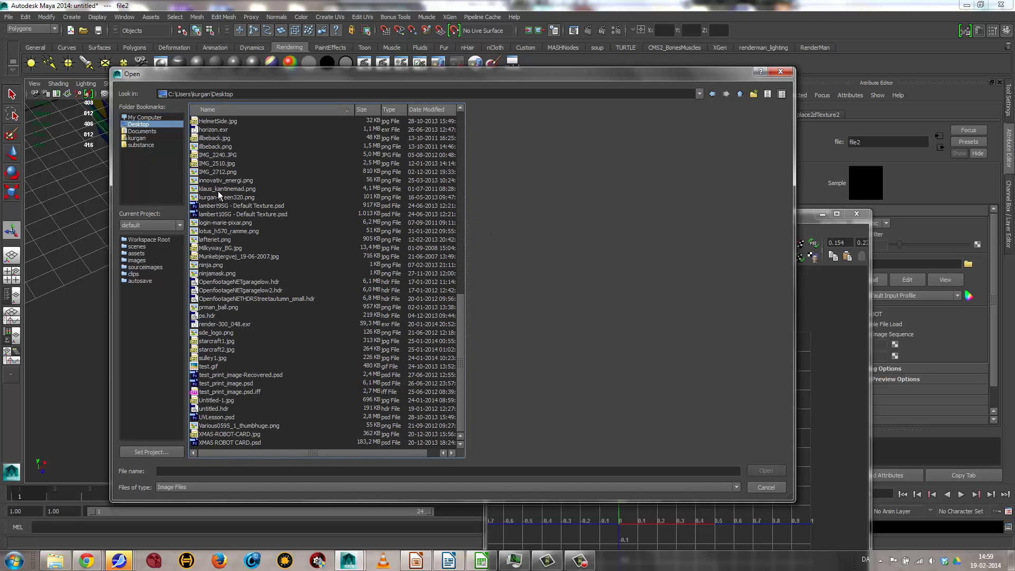
{"action": "scroll", "coordinate": [310, 307], "scroll_direction": "up", "scroll_amount": 11}
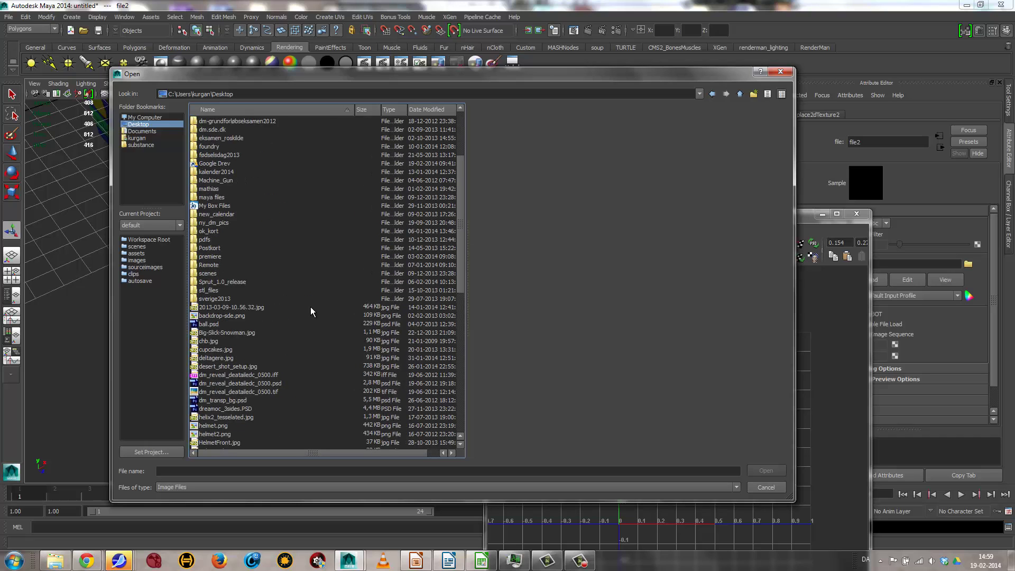
{"action": "scroll", "coordinate": [310, 307], "scroll_direction": "down", "scroll_amount": 4}
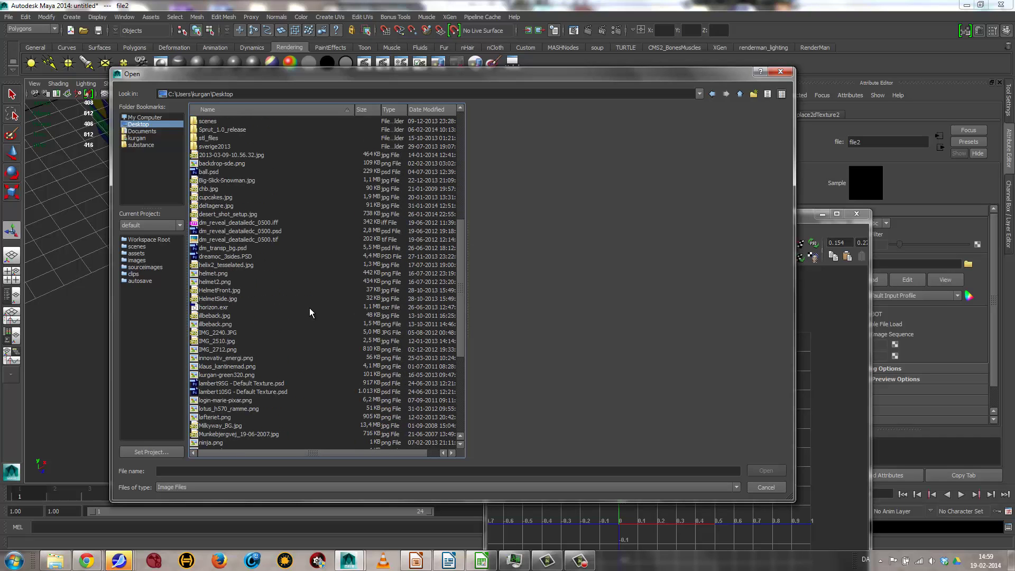
{"action": "left_click", "coordinate": [208, 189]}
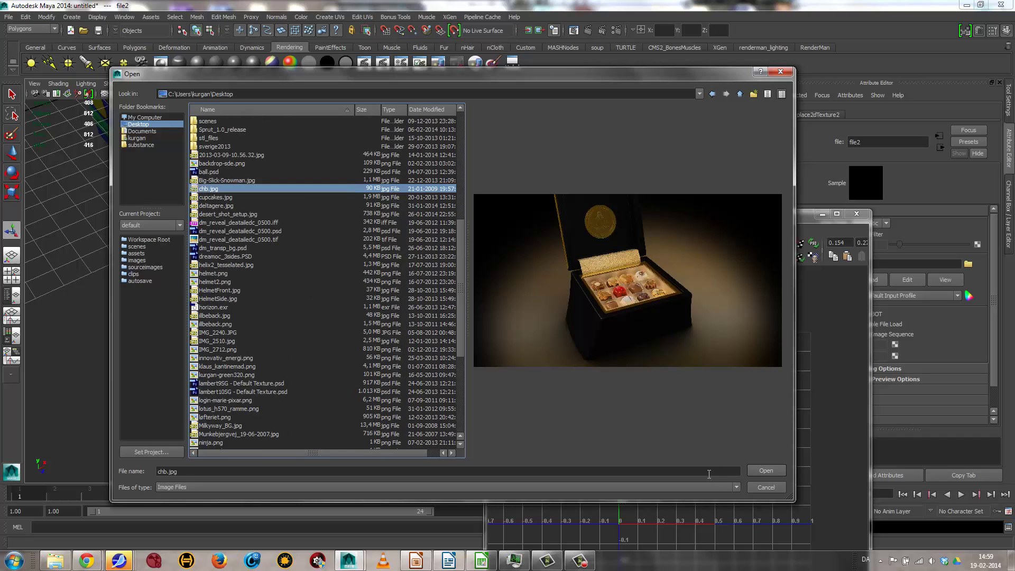
{"action": "left_click", "coordinate": [767, 471]}
{"action": "left_click_drag", "start_coordinate": [452, 249], "coordinate": [358, 286], "text": "alt"}
{"action": "left_click", "coordinate": [358, 285]}
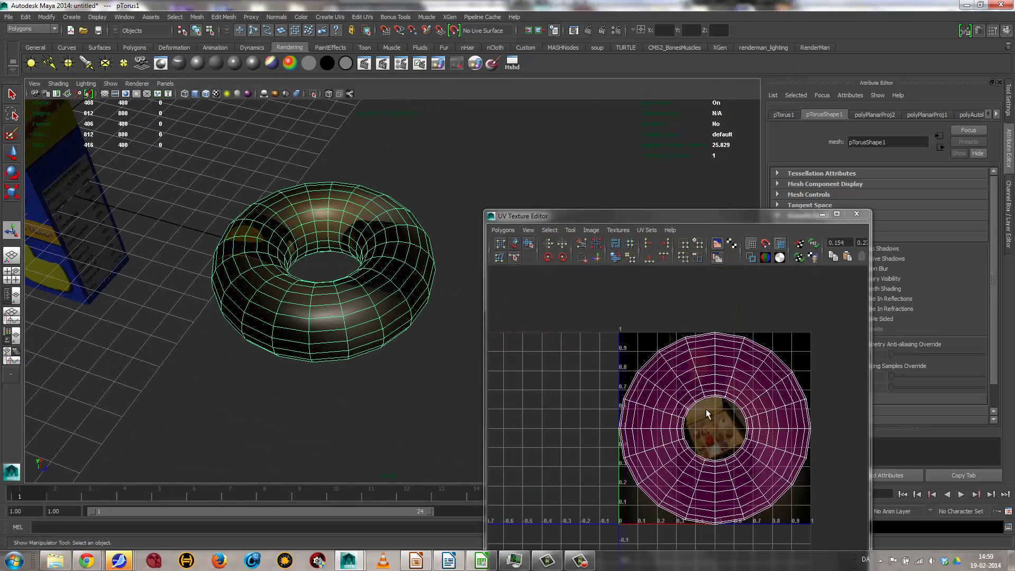
Step: Cut the torus's UVs along the edge loop around its outer equator
{"action": "left_click_drag", "start_coordinate": [388, 321], "coordinate": [363, 295], "text": "alt"}
{"action": "right_click_drag", "start_coordinate": [288, 232], "coordinate": [289, 209]}
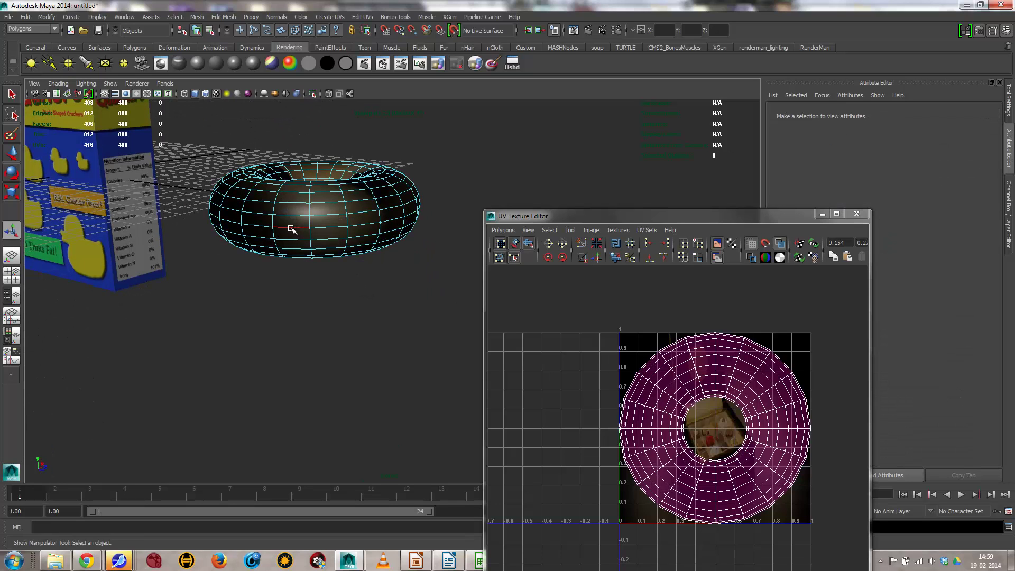
{"action": "double_click", "coordinate": [291, 228]}
{"action": "left_click_drag", "start_coordinate": [337, 287], "coordinate": [360, 286], "text": "alt"}
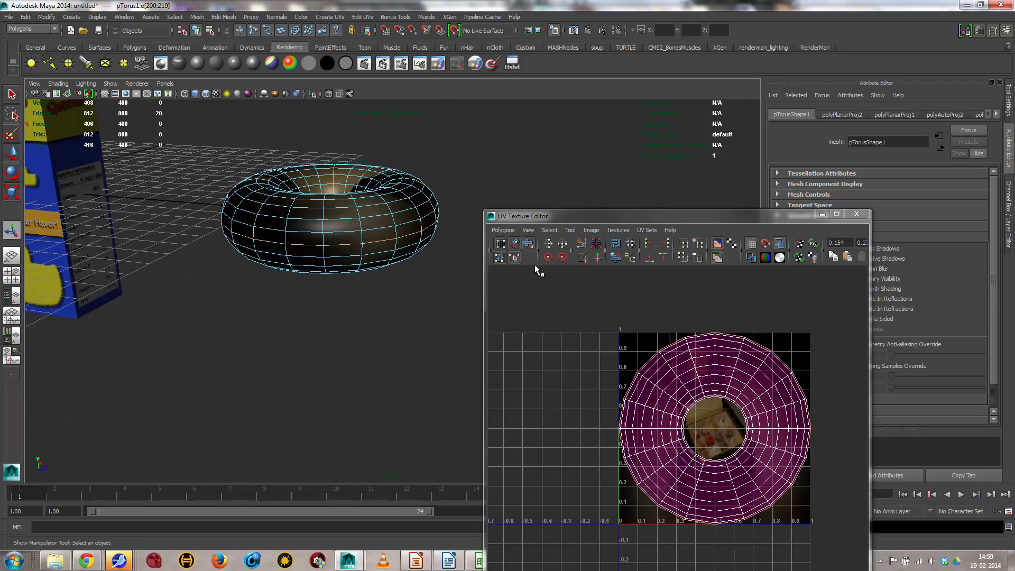
{"action": "left_click", "coordinate": [583, 246]}
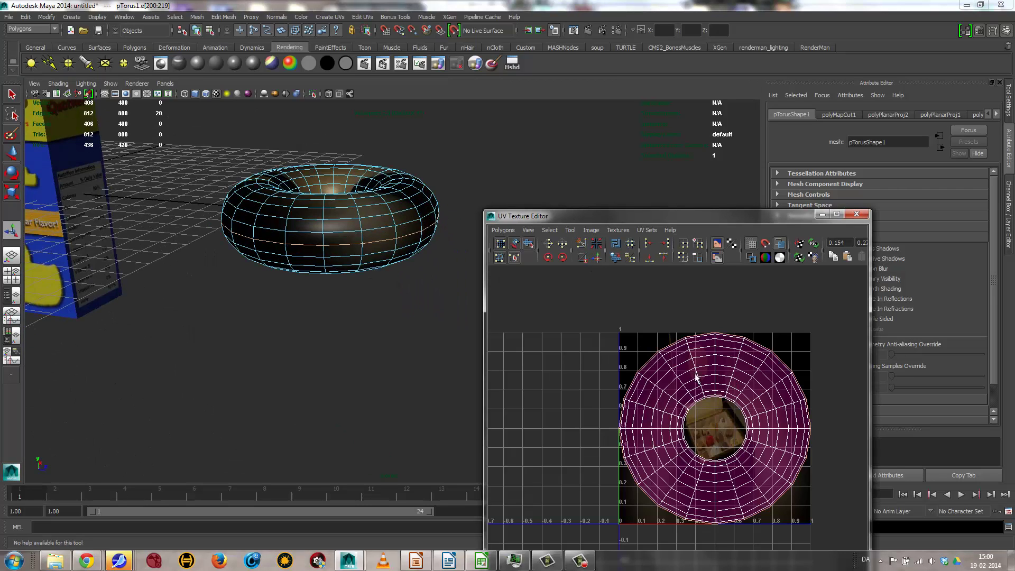
Step: Select all the torus's UVs and move them up and to the left of the texture image
{"action": "right_click_drag", "start_coordinate": [668, 377], "coordinate": [694, 382]}
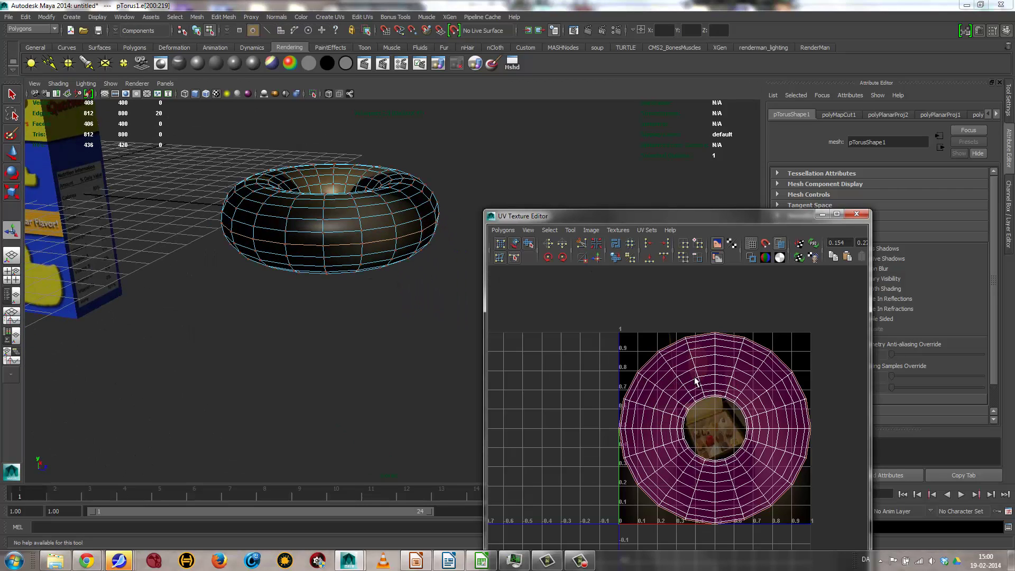
{"action": "left_click", "coordinate": [699, 378]}
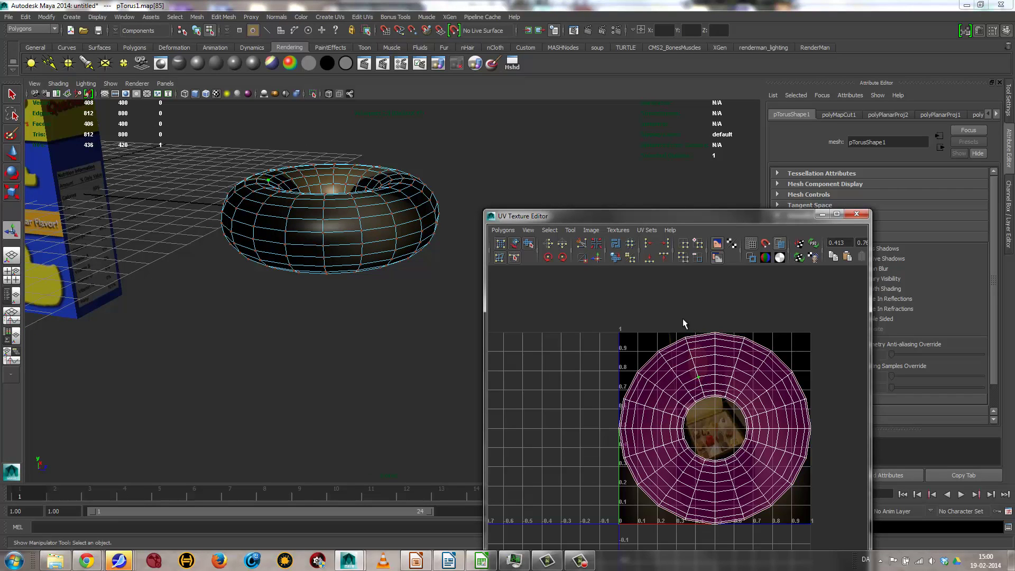
{"action": "right_click_drag", "start_coordinate": [683, 319], "coordinate": [709, 308]}
{"action": "key", "text": "w"}
{"action": "left_click_drag", "start_coordinate": [718, 430], "coordinate": [612, 386]}
{"action": "left_click_drag", "start_coordinate": [372, 293], "coordinate": [352, 239], "text": "alt"}
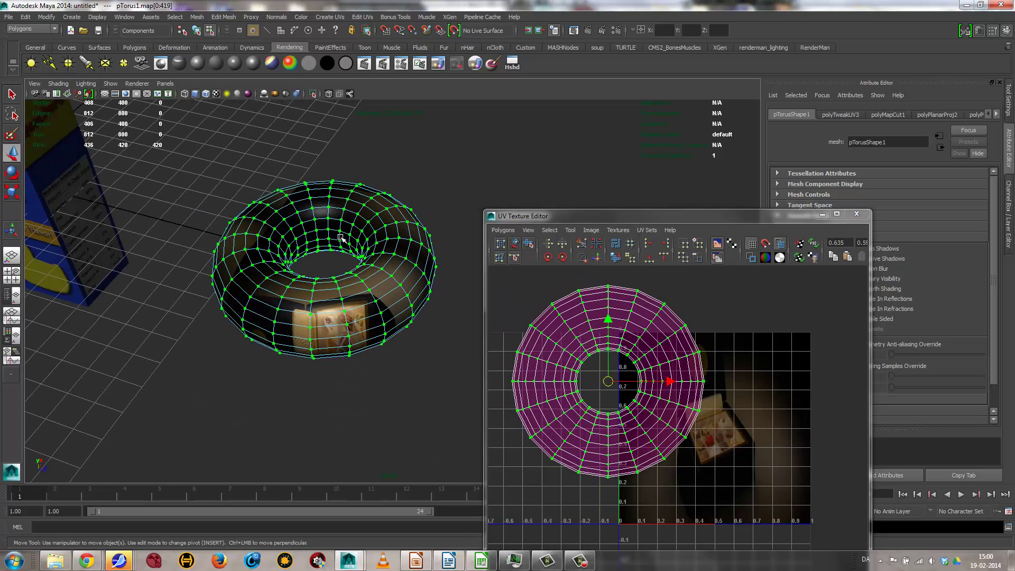
Step: Cut the torus's UVs along the edge loop around the inside of its hole
{"action": "right_click_drag", "start_coordinate": [319, 237], "coordinate": [315, 217]}
{"action": "double_click", "coordinate": [322, 239]}
{"action": "left_click", "coordinate": [588, 257]}
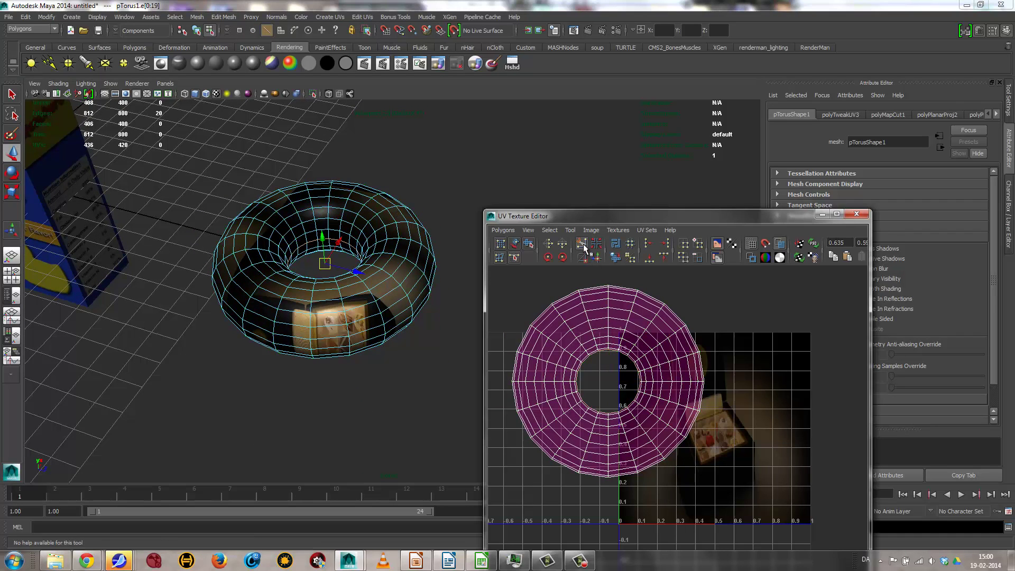
Step: Move the upper half's UV shell to the right of the lower half's shell and widen the UV Texture Editor to fit both
{"action": "right_click_drag", "start_coordinate": [597, 326], "coordinate": [665, 310]}
{"action": "left_click", "coordinate": [627, 320]}
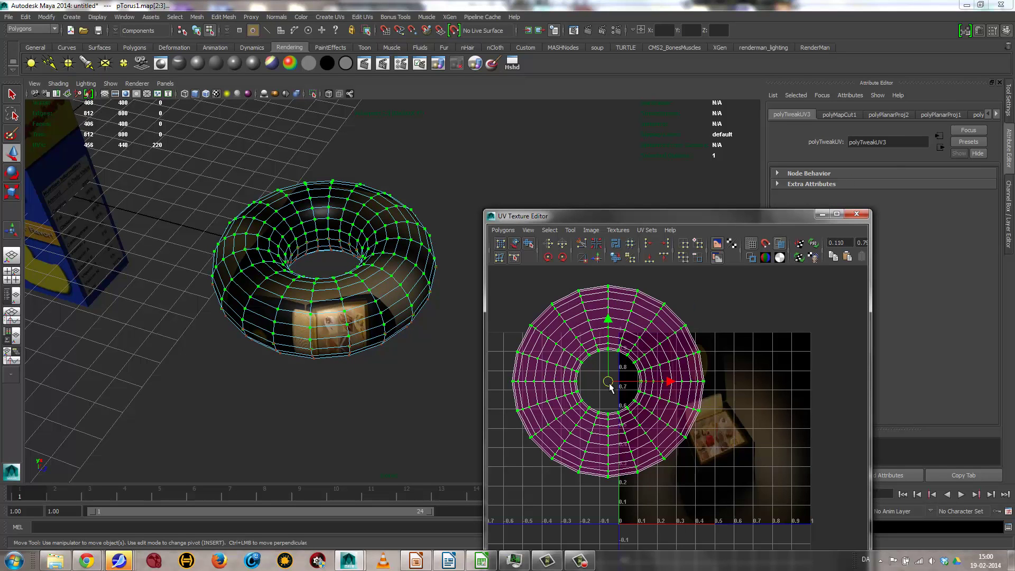
{"action": "left_click_drag", "start_coordinate": [614, 387], "coordinate": [842, 385]}
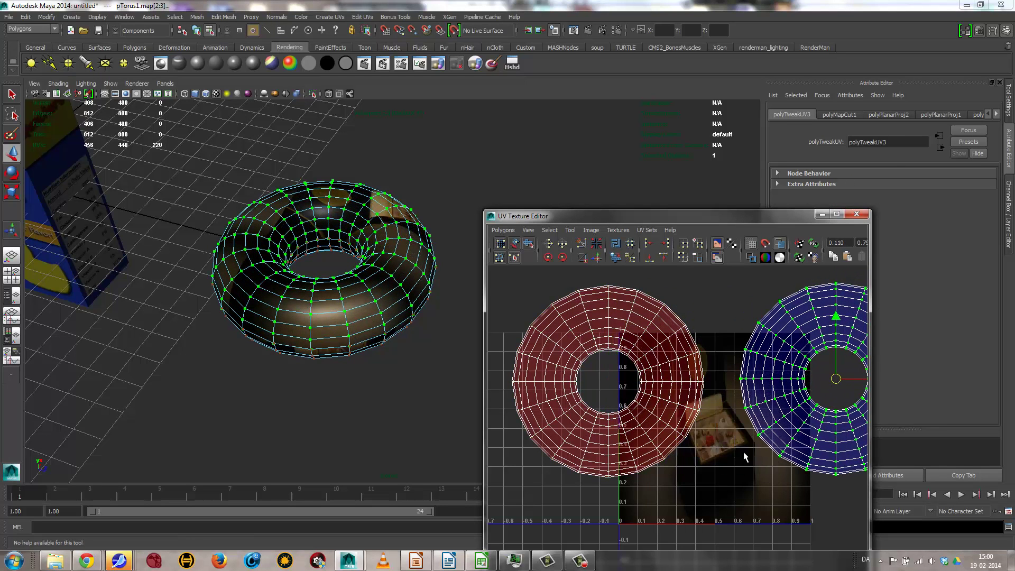
{"action": "left_click_drag", "start_coordinate": [656, 216], "coordinate": [612, 104]}
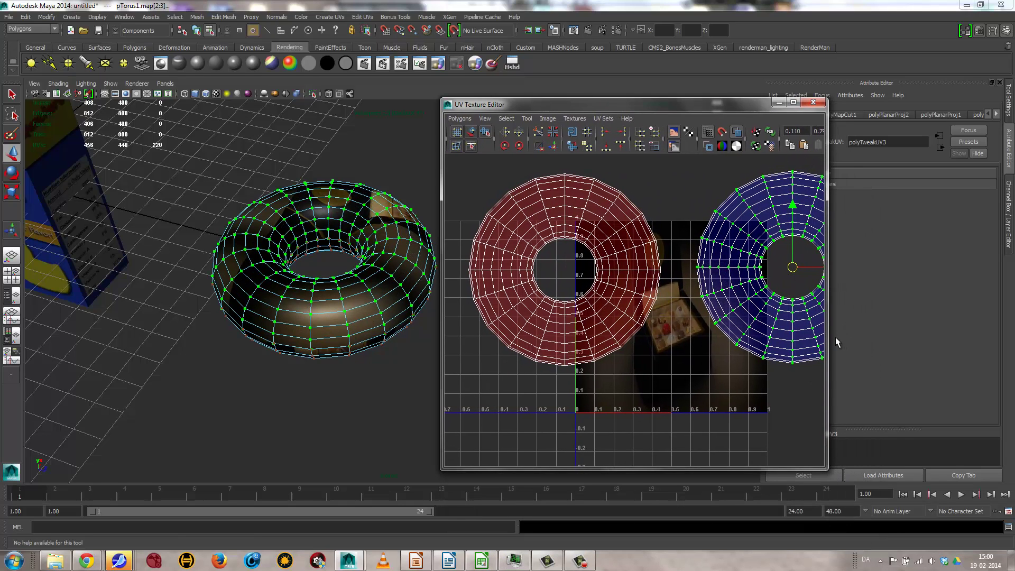
{"action": "left_click_drag", "start_coordinate": [829, 329], "coordinate": [951, 327]}
{"action": "right_click_drag", "start_coordinate": [808, 305], "coordinate": [642, 309], "text": "alt"}
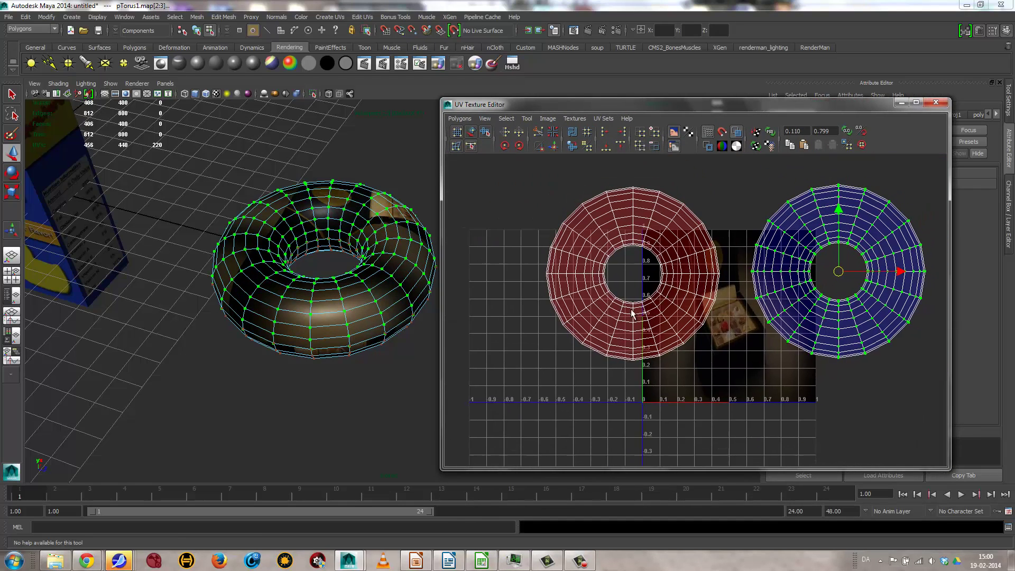
{"action": "middle_click_drag", "start_coordinate": [603, 310], "coordinate": [539, 337], "text": "alt"}
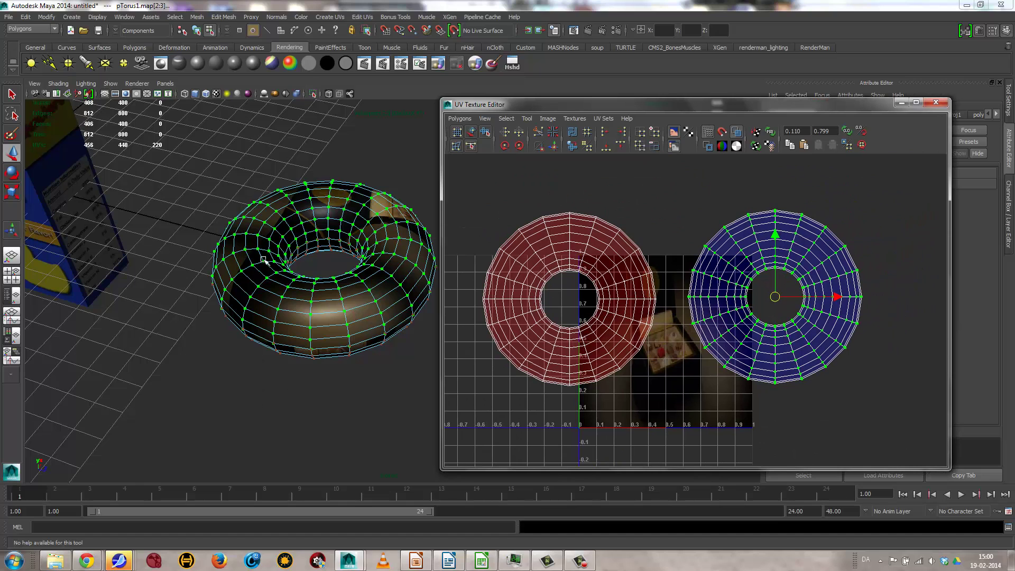
Step: Flip the UV shell of the torus's lower half horizontally so it faces the same way as the other shell
{"action": "left_click_drag", "start_coordinate": [269, 319], "coordinate": [329, 245], "text": "alt"}
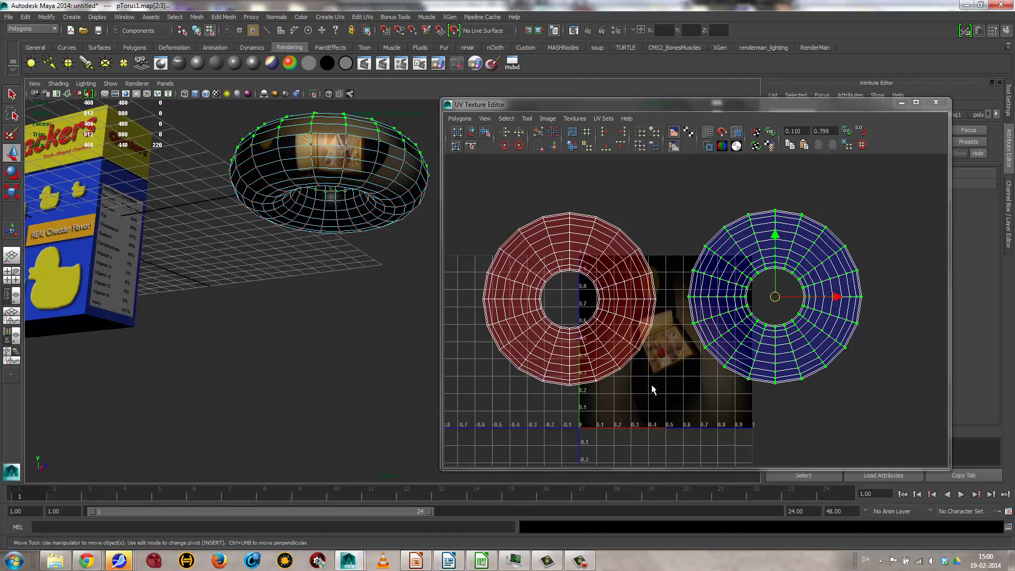
{"action": "left_click_drag", "start_coordinate": [479, 202], "coordinate": [665, 412]}
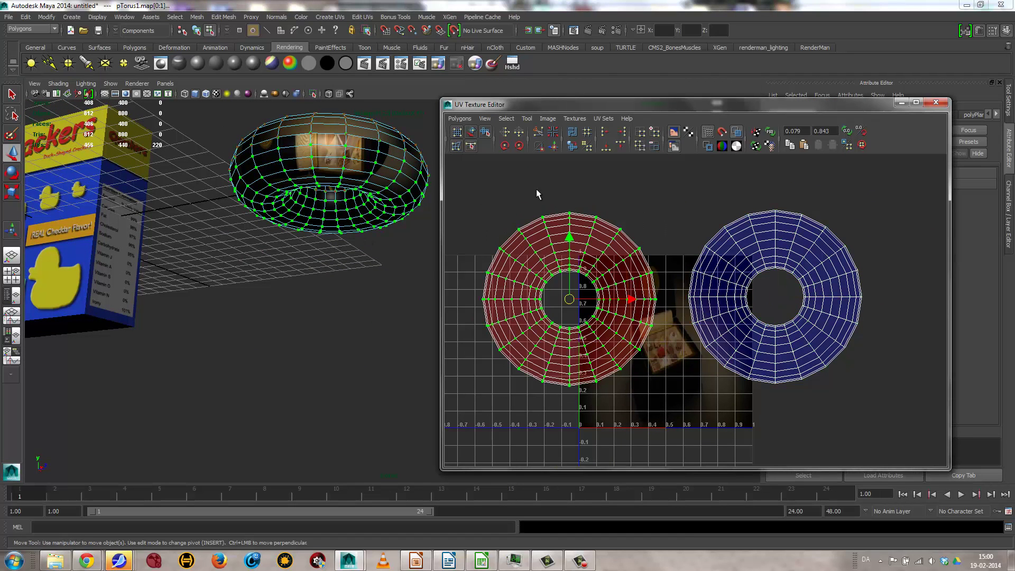
{"action": "left_click", "coordinate": [505, 134]}
Step: Examine how the texture lines up across the torus's outer seam in object mode, up close and without the wireframe
{"action": "left_click_drag", "start_coordinate": [404, 271], "coordinate": [324, 265], "text": "alt"}
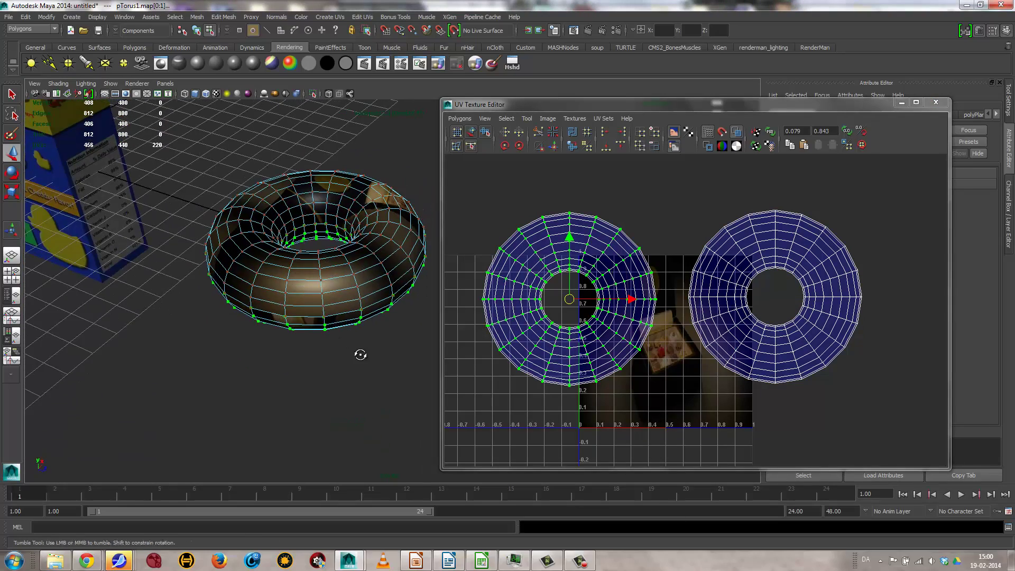
{"action": "left_click_drag", "start_coordinate": [344, 351], "coordinate": [297, 239], "text": "alt"}
{"action": "right_click_drag", "start_coordinate": [359, 184], "coordinate": [405, 171]}
{"action": "left_click", "coordinate": [331, 263]}
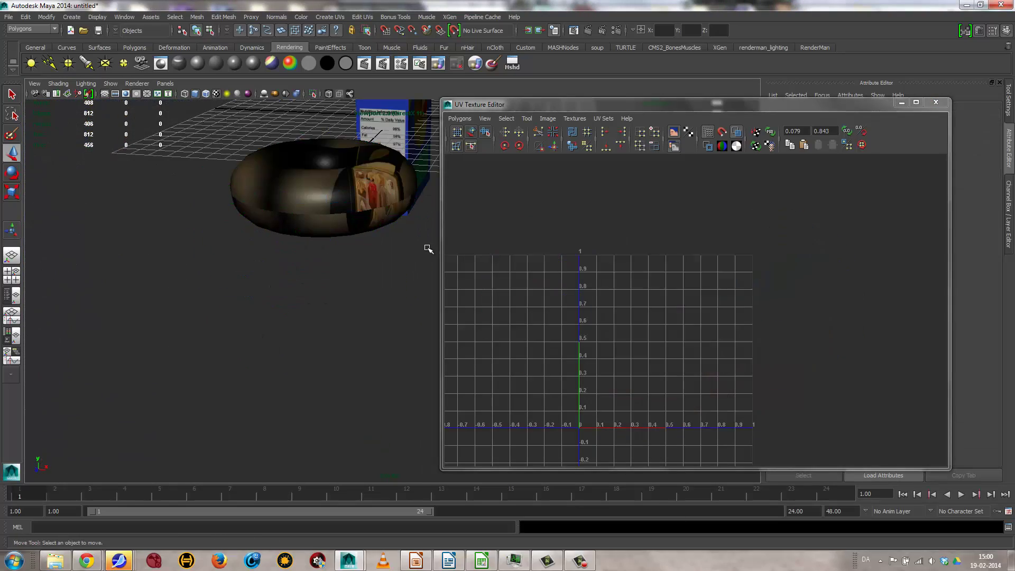
{"action": "left_click_drag", "start_coordinate": [426, 249], "coordinate": [367, 207], "text": "alt"}
{"action": "middle_click_drag", "start_coordinate": [368, 207], "coordinate": [275, 273], "text": "alt"}
{"action": "mouse_move", "coordinate": [276, 273]}
{"action": "right_mouse_down", "text": "alt"}
{"action": "mouse_move", "coordinate": [267, 293]}
{"action": "mouse_move", "coordinate": [275, 285]}
{"action": "right_mouse_up", "text": "alt"}
{"action": "mouse_move", "coordinate": [275, 286]}
{"action": "middle_mouse_down", "text": "alt"}
{"action": "mouse_move", "coordinate": [259, 275]}
{"action": "mouse_move", "coordinate": [283, 273]}
{"action": "middle_mouse_up", "text": "alt"}
{"action": "right_click_drag", "start_coordinate": [216, 296], "coordinate": [381, 292], "text": "alt"}
{"action": "middle_click_drag", "start_coordinate": [381, 292], "coordinate": [385, 292], "text": "alt"}
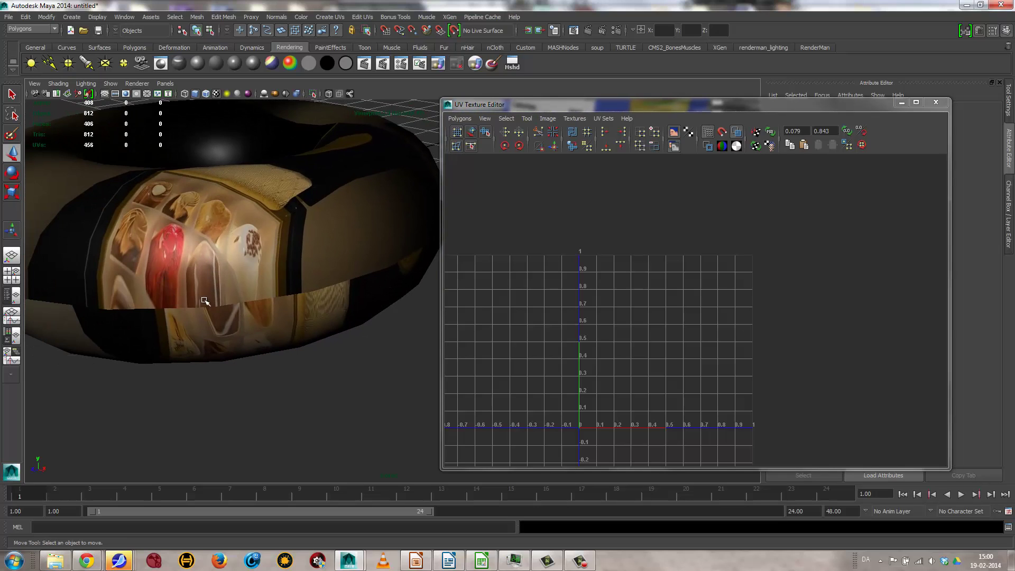
Step: Relax the UVs of the torus's lower-half shell with the UV border pinned, world space edge weights and 5 maximum iterations
{"action": "left_click", "coordinate": [348, 234]}
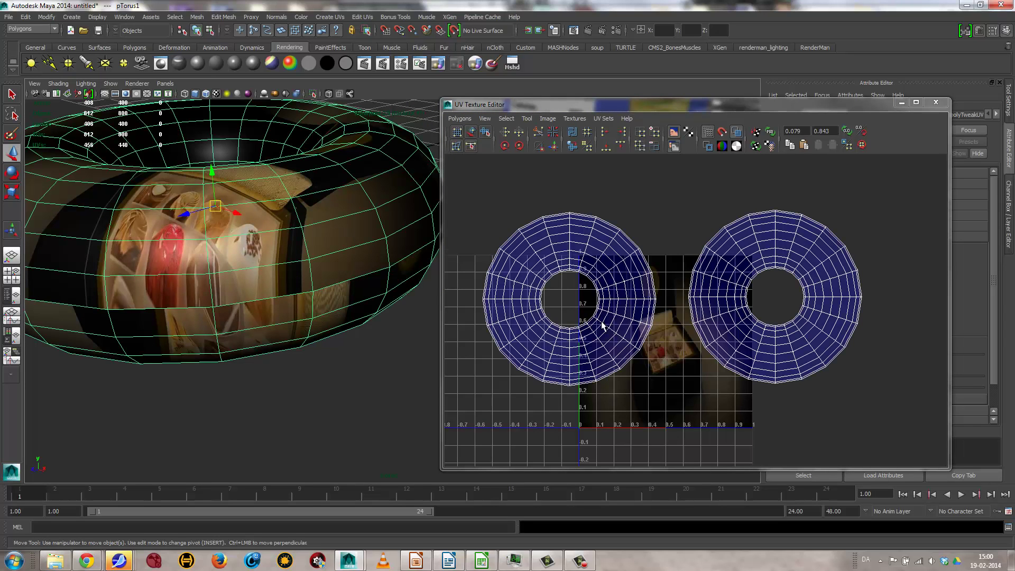
{"action": "right_click_drag", "start_coordinate": [603, 325], "coordinate": [635, 323]}
{"action": "left_click_drag", "start_coordinate": [463, 170], "coordinate": [621, 421]}
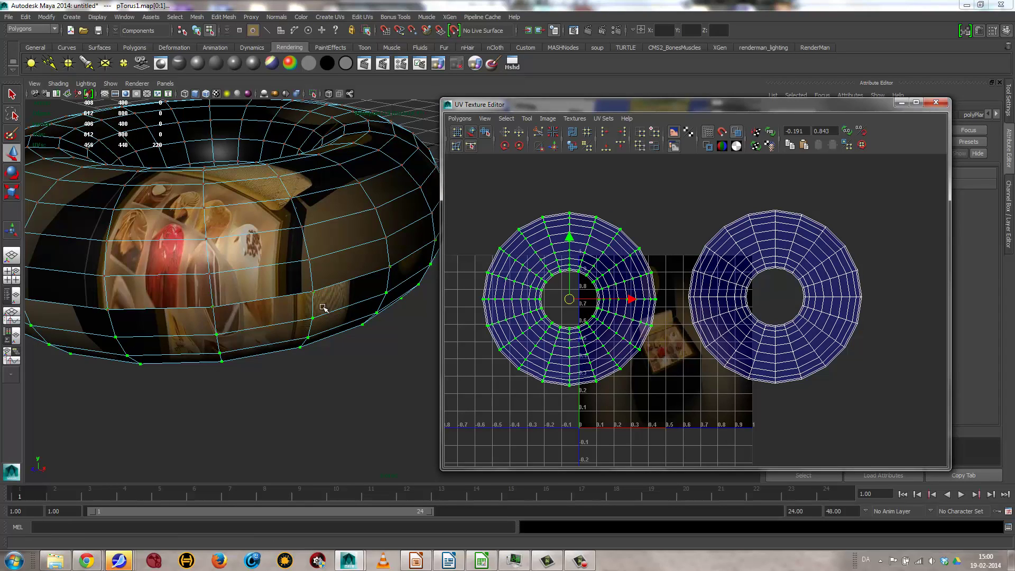
{"action": "left_click_drag", "start_coordinate": [299, 321], "coordinate": [331, 249], "text": "alt"}
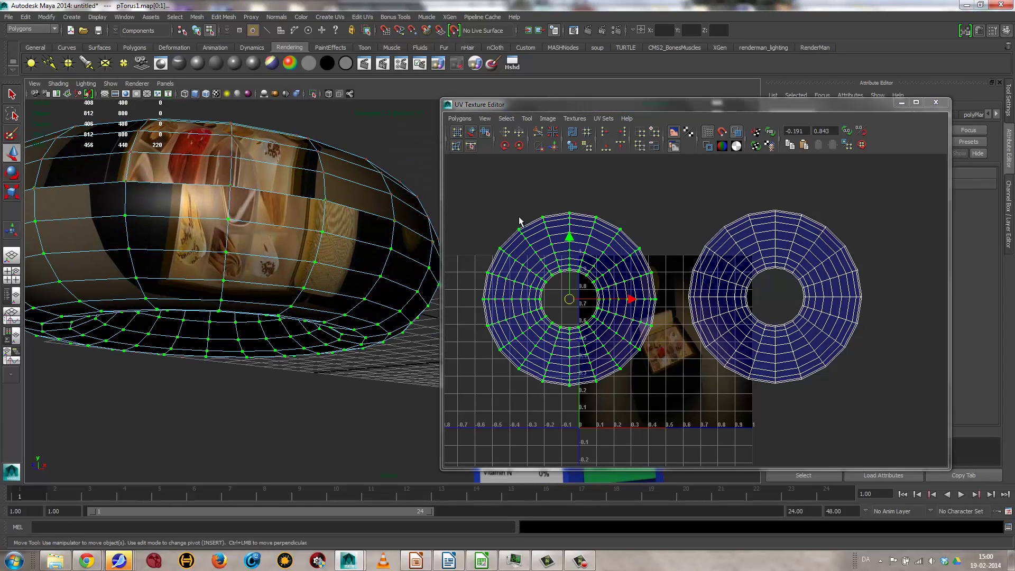
{"action": "left_click", "coordinate": [460, 118]}
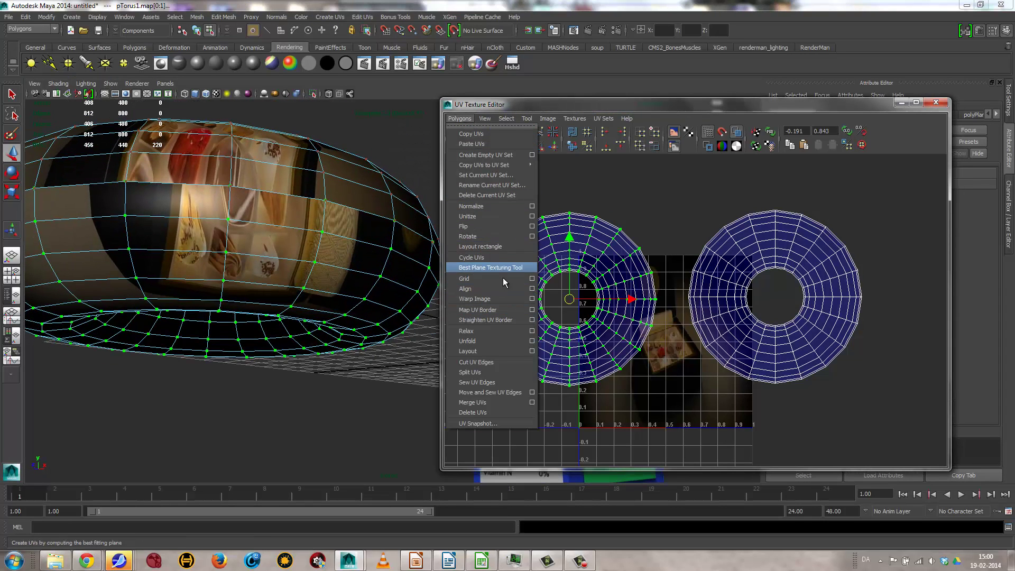
{"action": "left_click", "coordinate": [532, 331]}
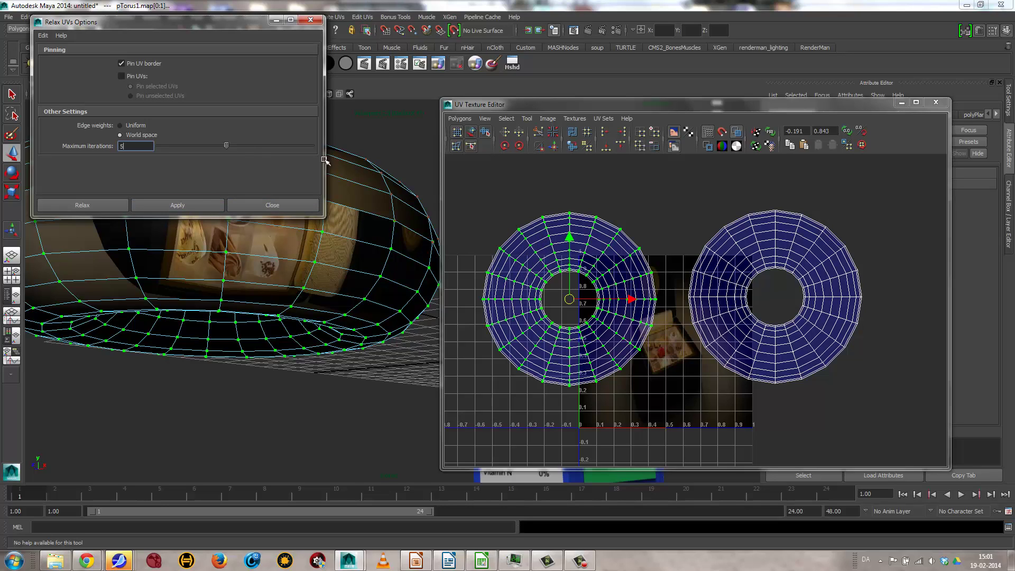
{"action": "left_click", "coordinate": [180, 207]}
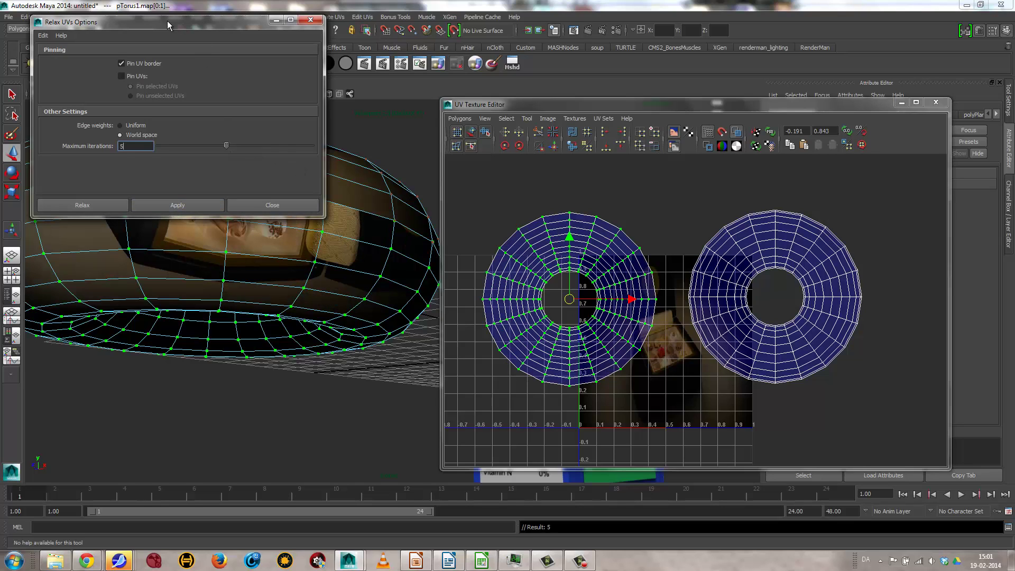
Step: Select the UV shell of the torus's upper half and unfold it interactively with the Smooth UV Tool
{"action": "left_click_drag", "start_coordinate": [166, 21], "coordinate": [597, 19]}
{"action": "left_click_drag", "start_coordinate": [331, 231], "coordinate": [254, 248], "text": "alt"}
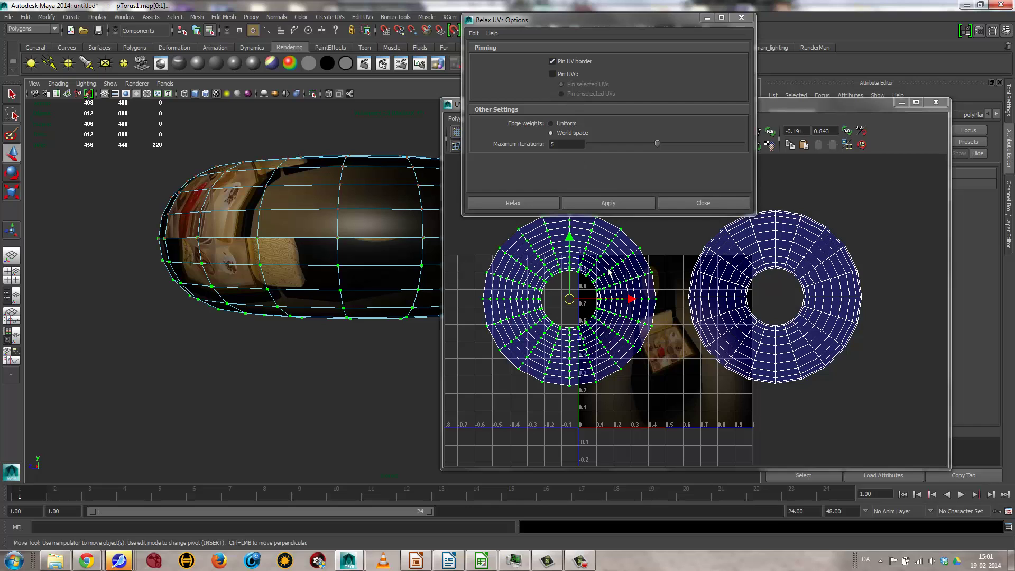
{"action": "left_click", "coordinate": [703, 204]}
{"action": "left_click_drag", "start_coordinate": [663, 181], "coordinate": [903, 408]}
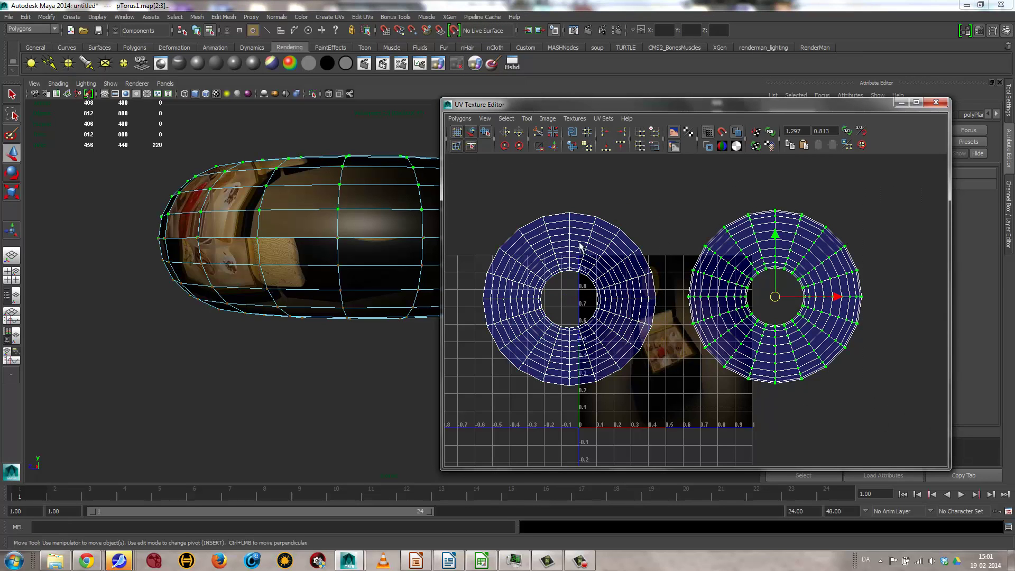
{"action": "left_click", "coordinate": [527, 118]}
{"action": "left_click", "coordinate": [552, 164]}
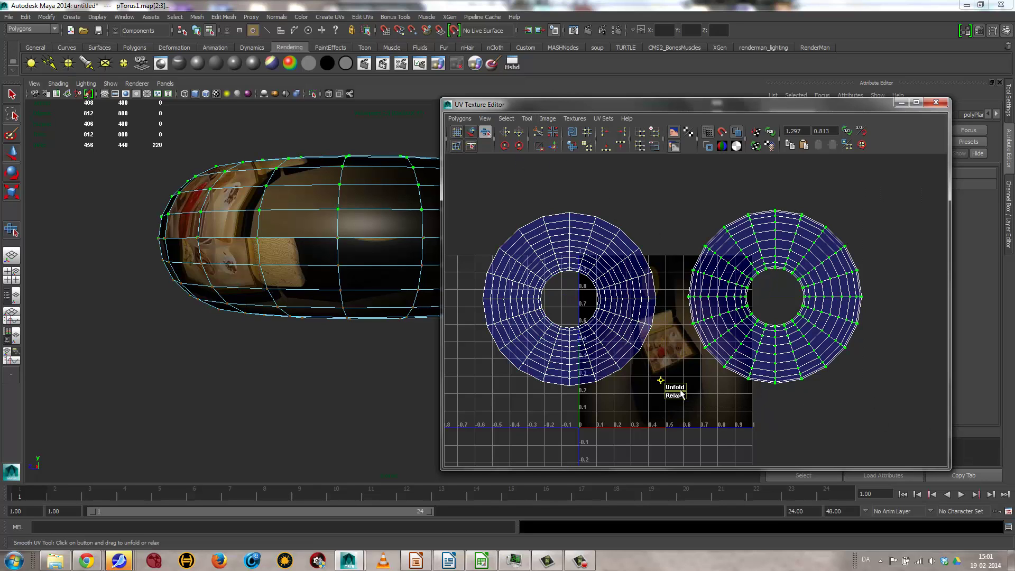
{"action": "left_click_drag", "start_coordinate": [674, 391], "coordinate": [804, 386]}
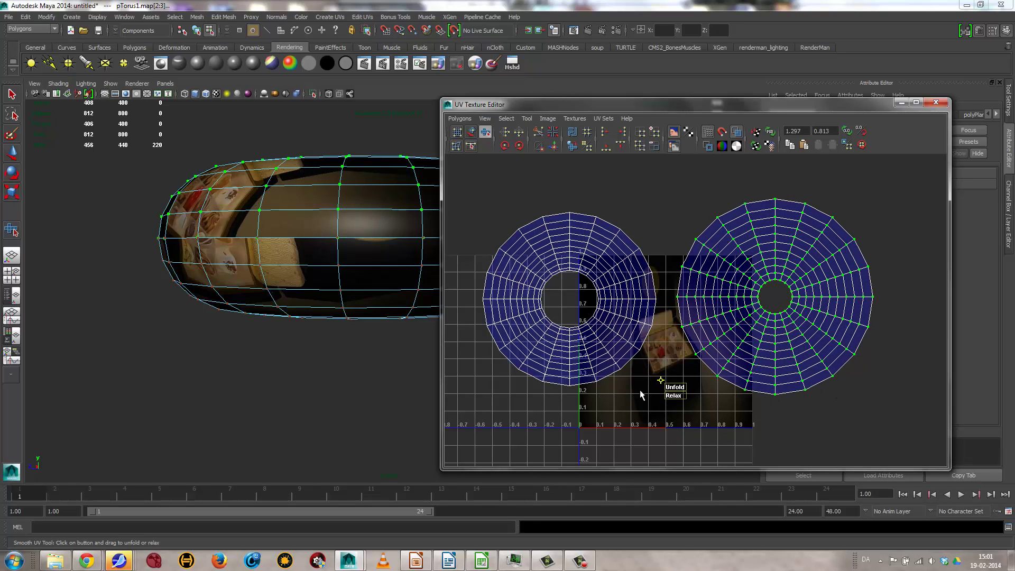
{"action": "left_click_drag", "start_coordinate": [312, 297], "coordinate": [390, 322], "text": "alt"}
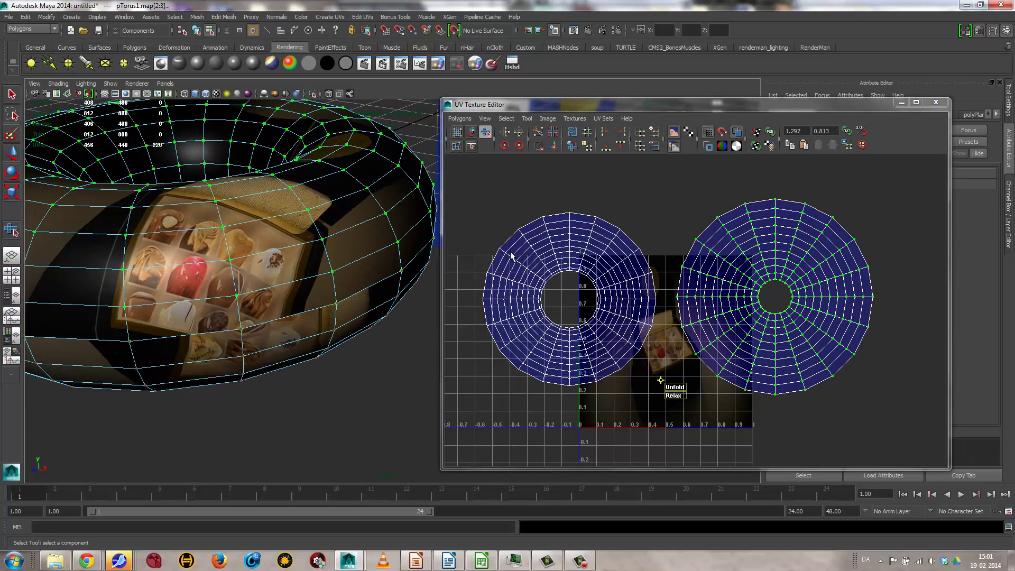
Step: Unfold the lower half's UV shell with the Smooth UV Tool as well and inspect the outer seam in object mode
{"action": "left_click_drag", "start_coordinate": [465, 185], "coordinate": [664, 428]}
{"action": "left_click_drag", "start_coordinate": [470, 390], "coordinate": [710, 393]}
{"action": "left_click_drag", "start_coordinate": [241, 304], "coordinate": [361, 144], "text": "alt"}
{"action": "right_click_drag", "start_coordinate": [275, 217], "coordinate": [317, 200]}
{"action": "left_click_drag", "start_coordinate": [290, 205], "coordinate": [230, 233], "text": "alt"}
{"action": "right_click_drag", "start_coordinate": [171, 229], "coordinate": [331, 272], "text": "alt"}
{"action": "middle_click_drag", "start_coordinate": [398, 354], "coordinate": [571, 431], "text": "alt"}
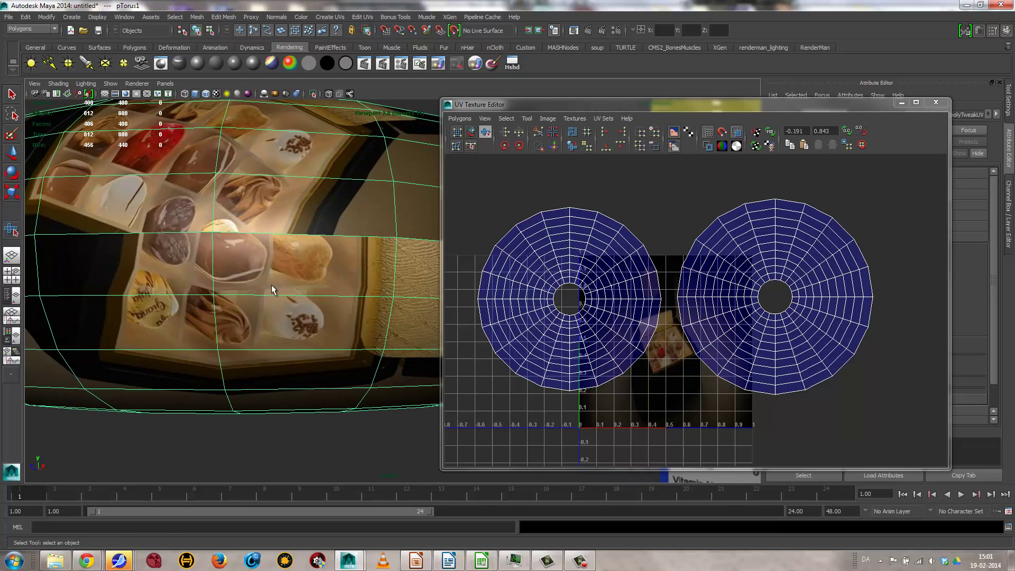
Step: Scale the lower half's UV shell down uniformly to about 0.3 of its size and move it onto the texture's chocolate box
{"action": "right_click_drag", "start_coordinate": [525, 280], "coordinate": [582, 281]}
{"action": "left_click_drag", "start_coordinate": [457, 185], "coordinate": [666, 422]}
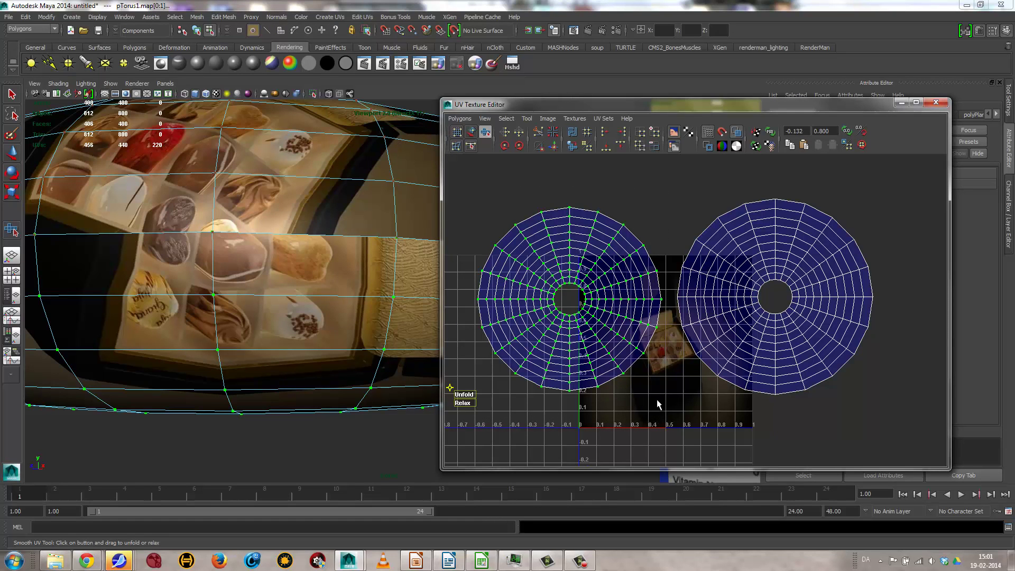
{"action": "key", "text": "w"}
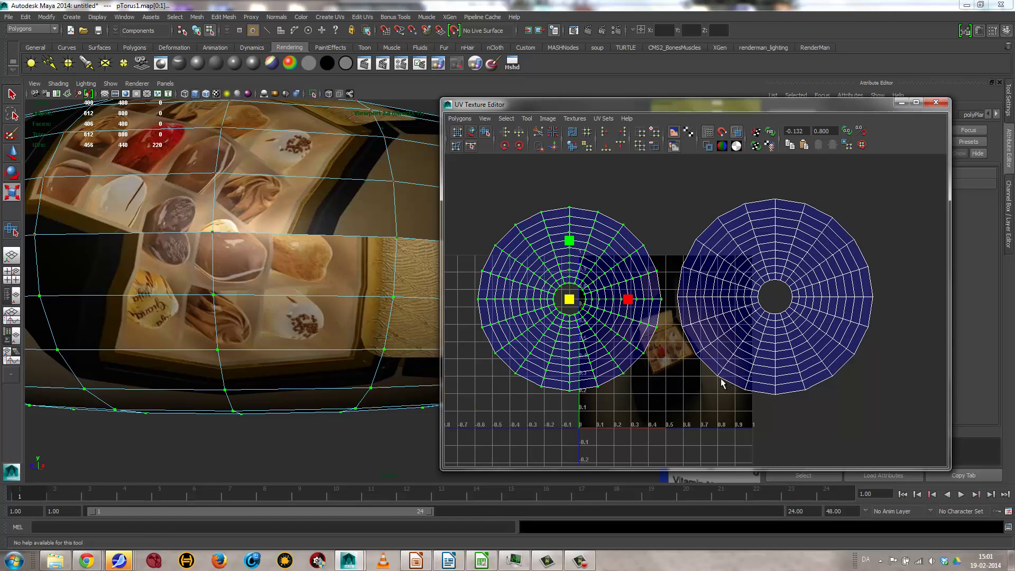
{"action": "middle_click_drag", "start_coordinate": [723, 384], "coordinate": [680, 384]}
{"action": "key", "text": "w"}
{"action": "left_click_drag", "start_coordinate": [571, 306], "coordinate": [670, 347]}
{"action": "left_click", "coordinate": [288, 448]}
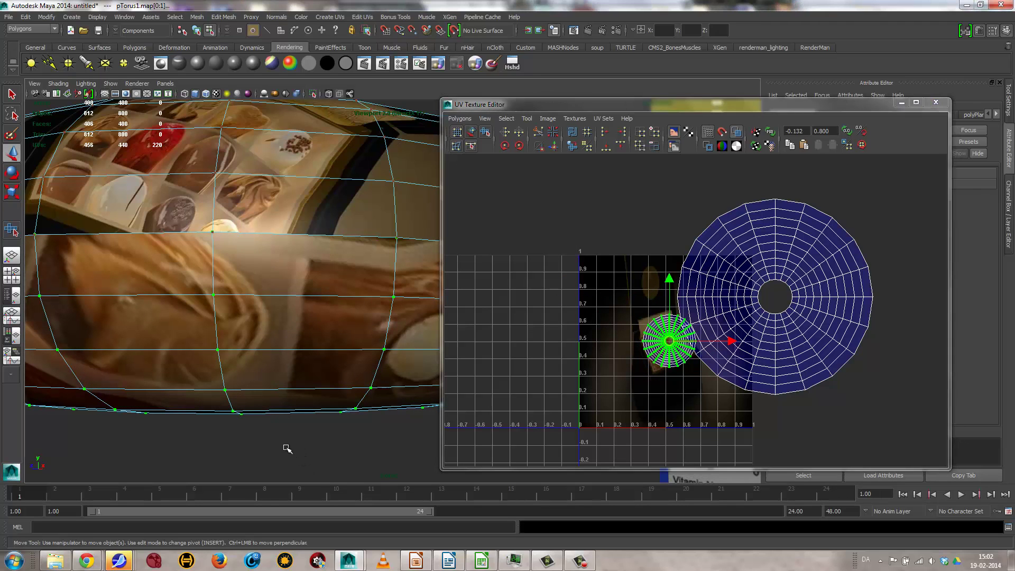
Step: Compare the texture scale of the torus's upper and lower halves across the outer seam in object mode
{"action": "right_click_drag", "start_coordinate": [290, 320], "coordinate": [340, 310]}
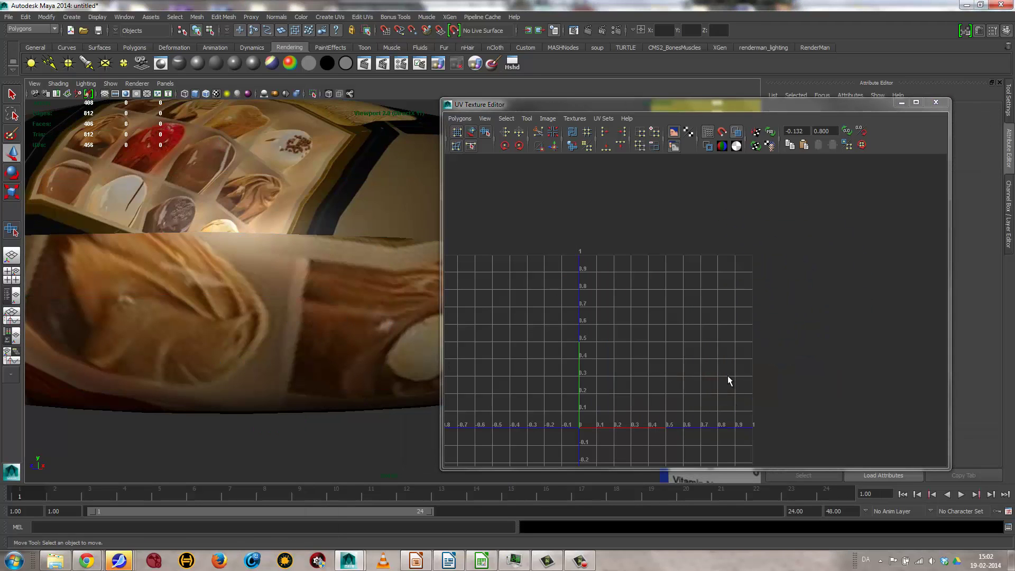
{"action": "left_click", "coordinate": [377, 348]}
{"action": "key", "text": "f"}
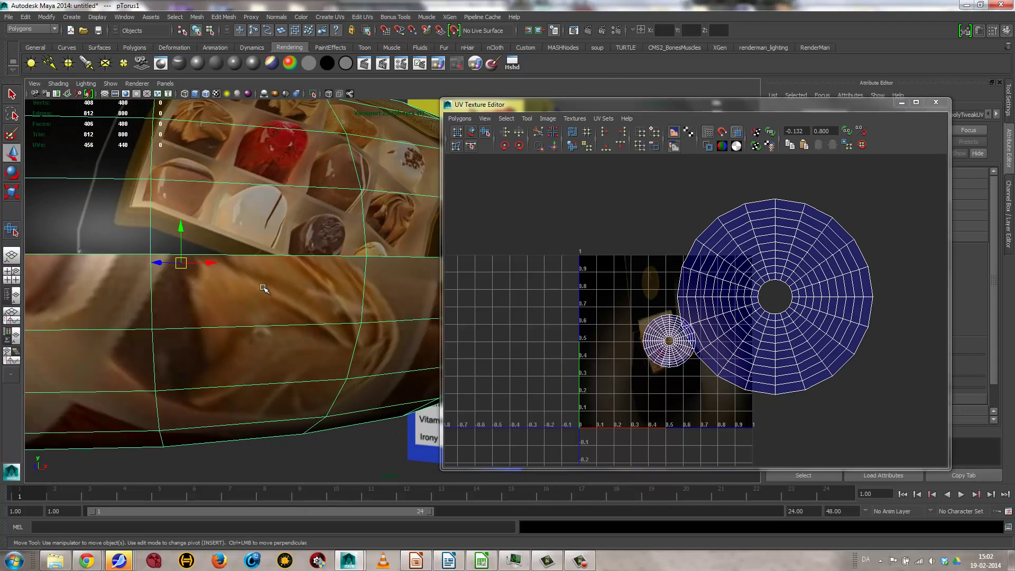
{"action": "right_click_drag", "start_coordinate": [302, 309], "coordinate": [43, 240], "text": "alt"}
{"action": "right_click_drag", "start_coordinate": [265, 280], "coordinate": [164, 265], "text": "alt"}
{"action": "left_click", "coordinate": [298, 346]}
{"action": "scroll", "coordinate": [367, 346], "scroll_direction": "up", "scroll_amount": 10}
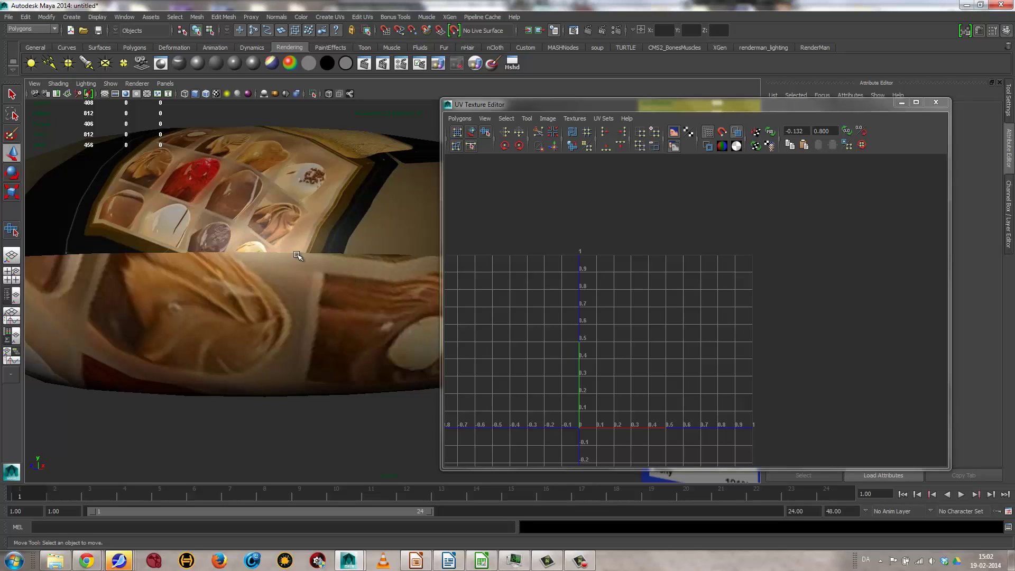
{"action": "left_click", "coordinate": [261, 330]}
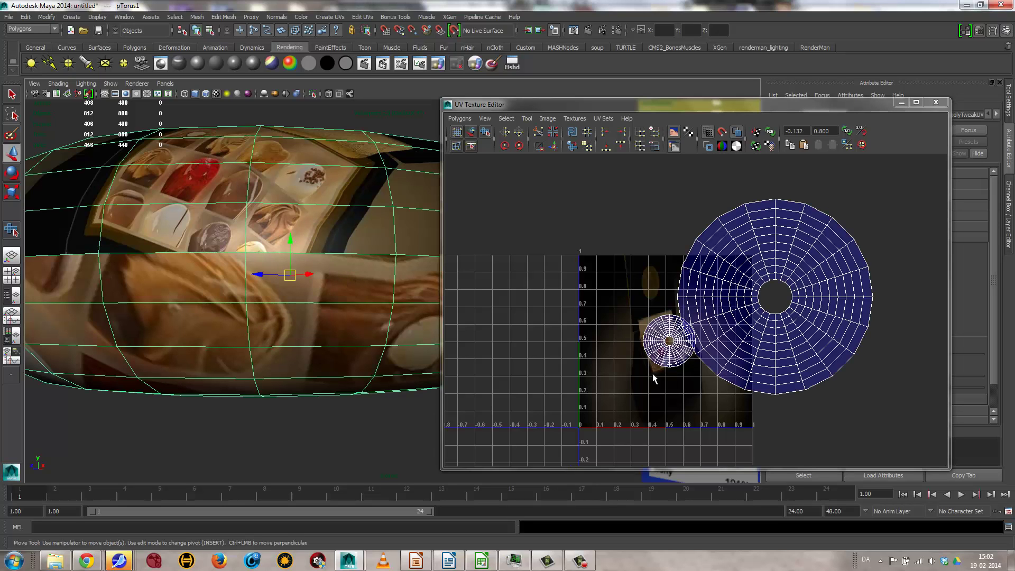
Step: Lay out all the torus's UVs non-overlapping with World prescale, Into region layout, Uniform scale, Shape stacking, 90-degree rotation and 256 Map spacing
{"action": "right_click_drag", "start_coordinate": [648, 351], "coordinate": [679, 352]}
{"action": "left_click_drag", "start_coordinate": [636, 313], "coordinate": [664, 364]}
{"action": "left_click", "coordinate": [605, 408]}
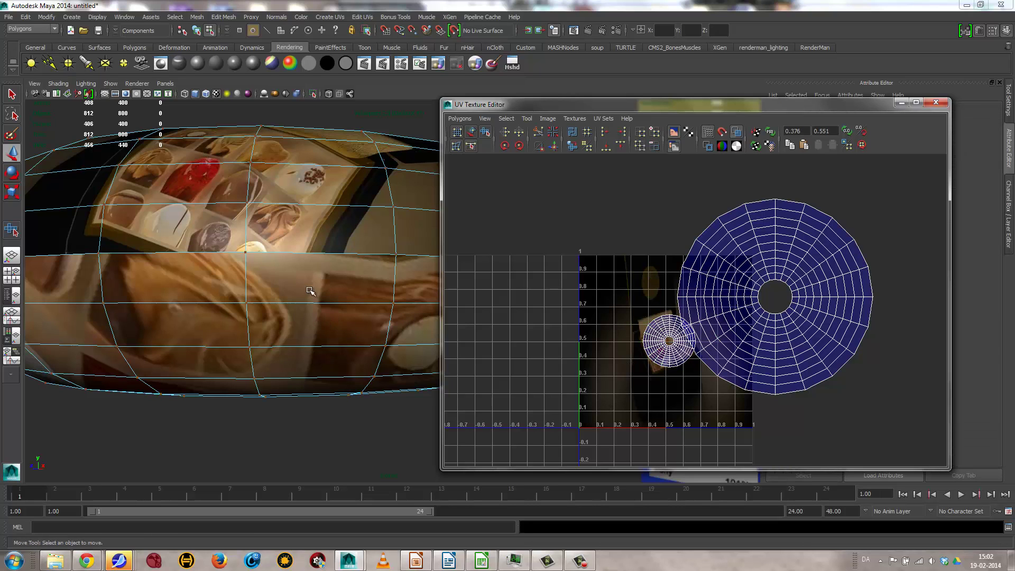
{"action": "right_click_drag", "start_coordinate": [313, 288], "coordinate": [104, 283], "text": "alt"}
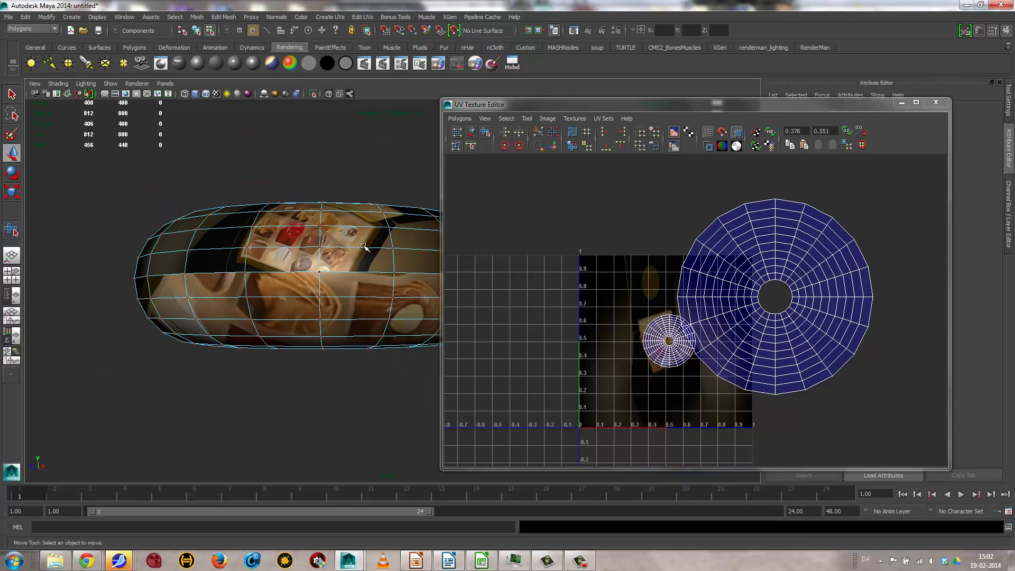
{"action": "left_click_drag", "start_coordinate": [579, 163], "coordinate": [934, 431]}
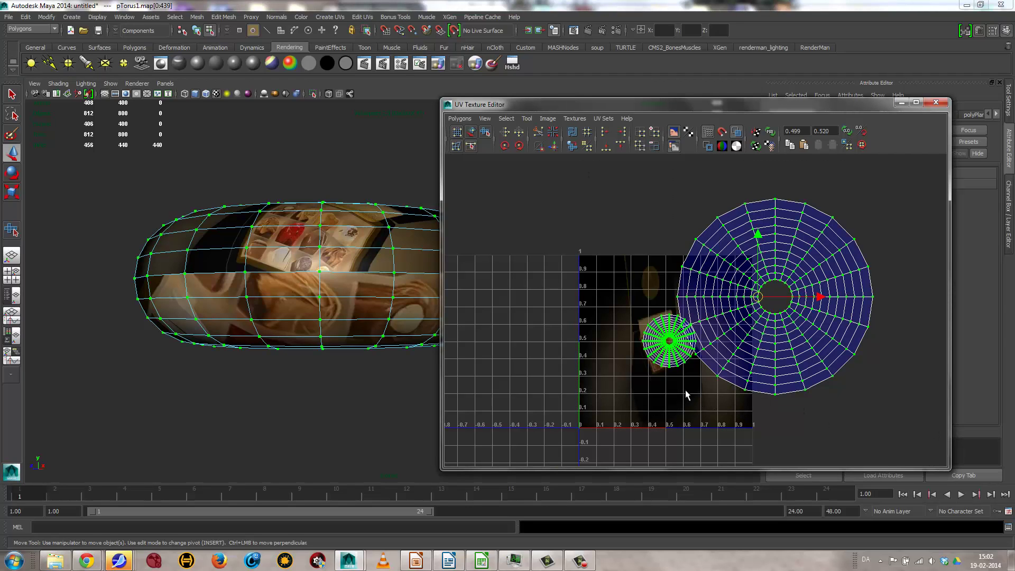
{"action": "left_click", "coordinate": [456, 118]}
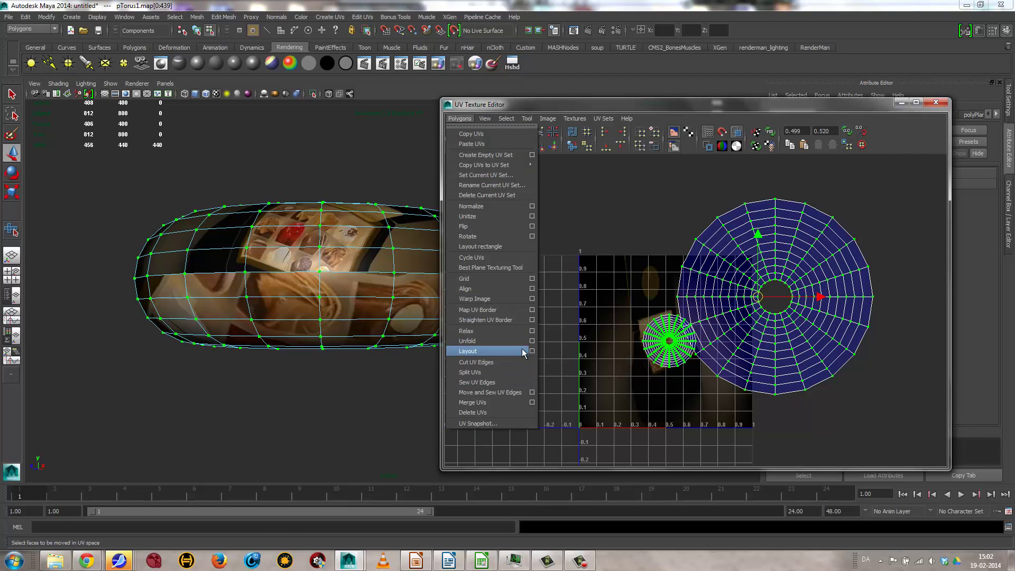
{"action": "left_click", "coordinate": [533, 352]}
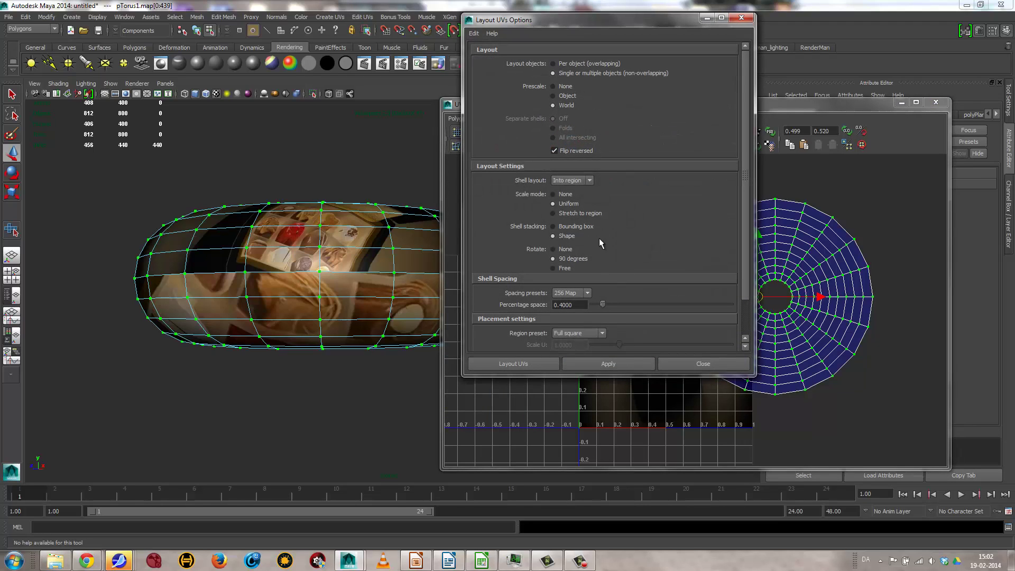
{"action": "left_click", "coordinate": [582, 364]}
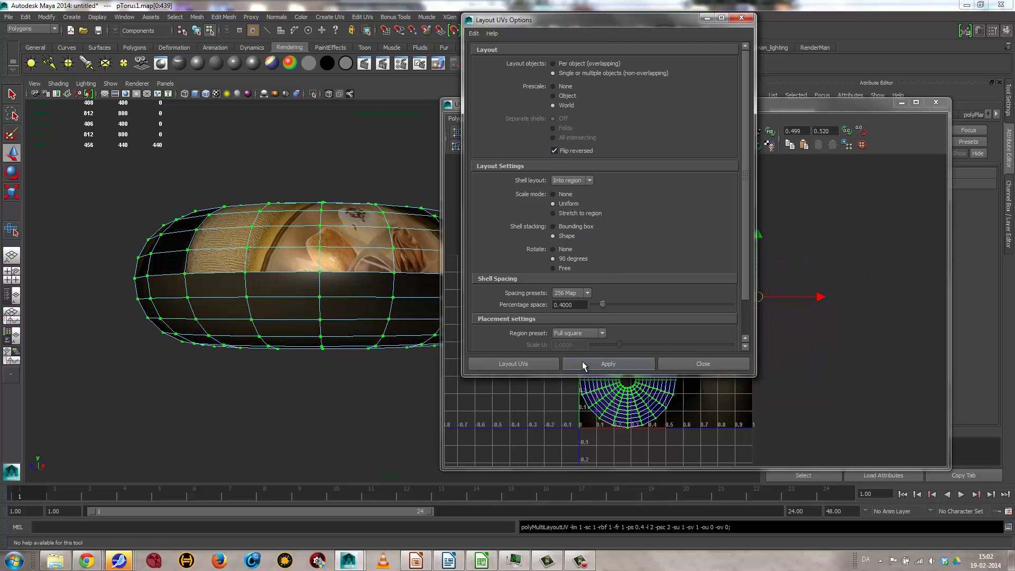
{"action": "left_click_drag", "start_coordinate": [560, 29], "coordinate": [902, 6]}
{"action": "left_click_drag", "start_coordinate": [374, 291], "coordinate": [396, 280], "text": "alt"}
{"action": "middle_click_drag", "start_coordinate": [396, 281], "coordinate": [233, 270], "text": "alt"}
{"action": "left_click_drag", "start_coordinate": [233, 270], "coordinate": [232, 281], "text": "alt"}
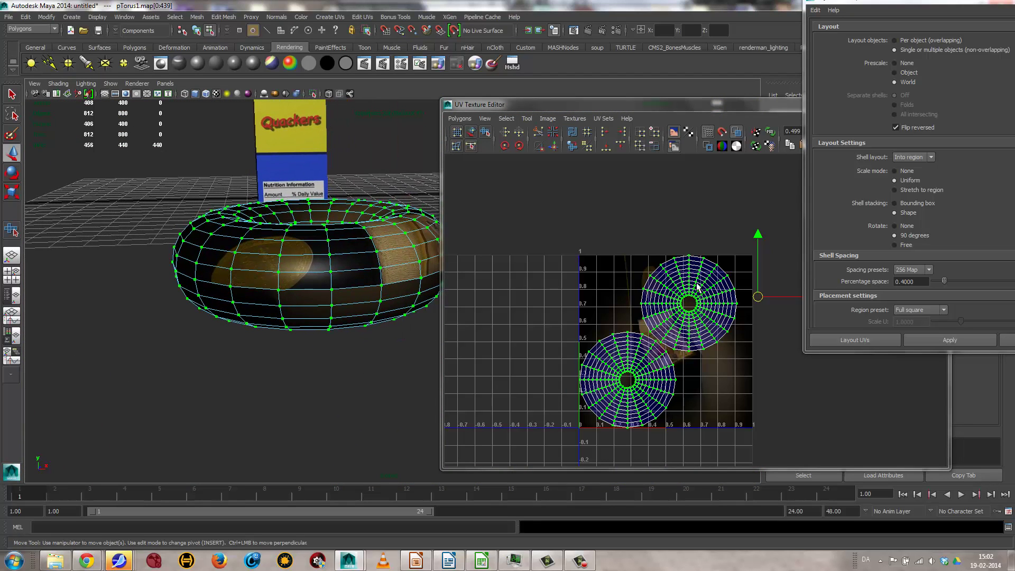
Step: Select the lower half's UV shell and rotate it until its chocolate picture roughly continues the upper half's picture at the seam
{"action": "left_click", "coordinate": [699, 284]}
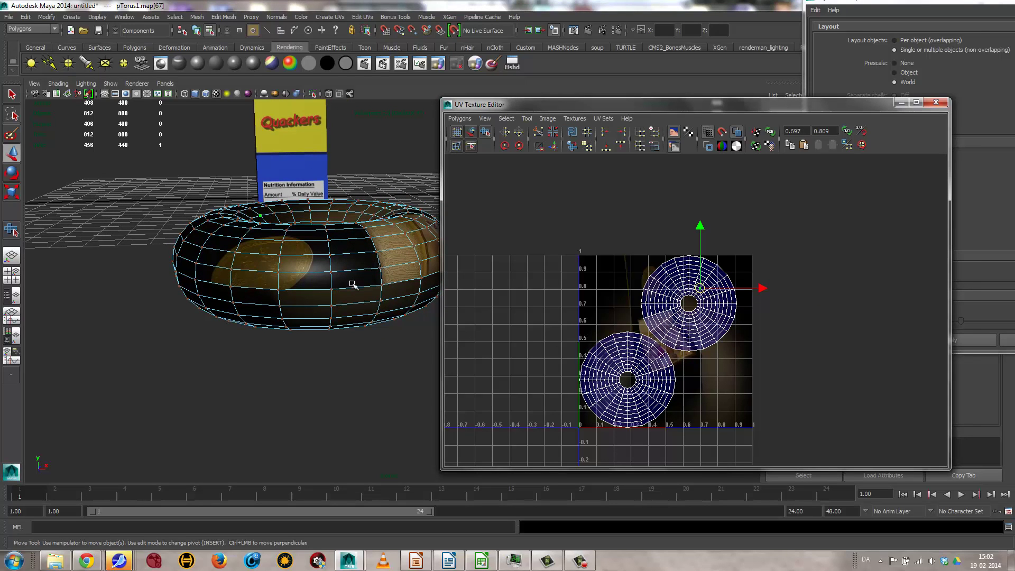
{"action": "left_click_drag", "start_coordinate": [364, 285], "coordinate": [454, 339], "text": "alt"}
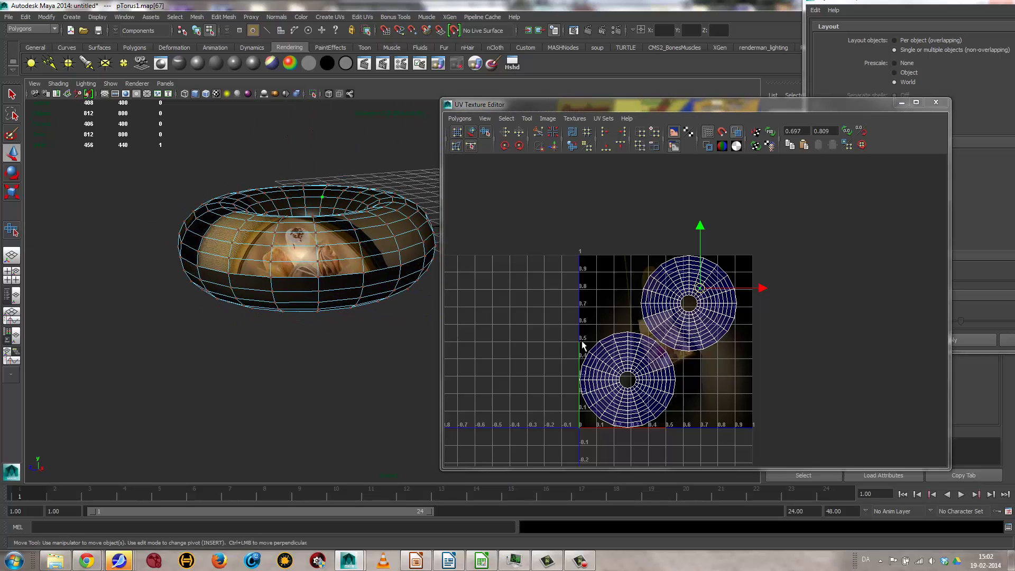
{"action": "left_click_drag", "start_coordinate": [584, 346], "coordinate": [623, 387]}
{"action": "right_click_drag", "start_coordinate": [623, 387], "coordinate": [660, 378], "text": "ctrl"}
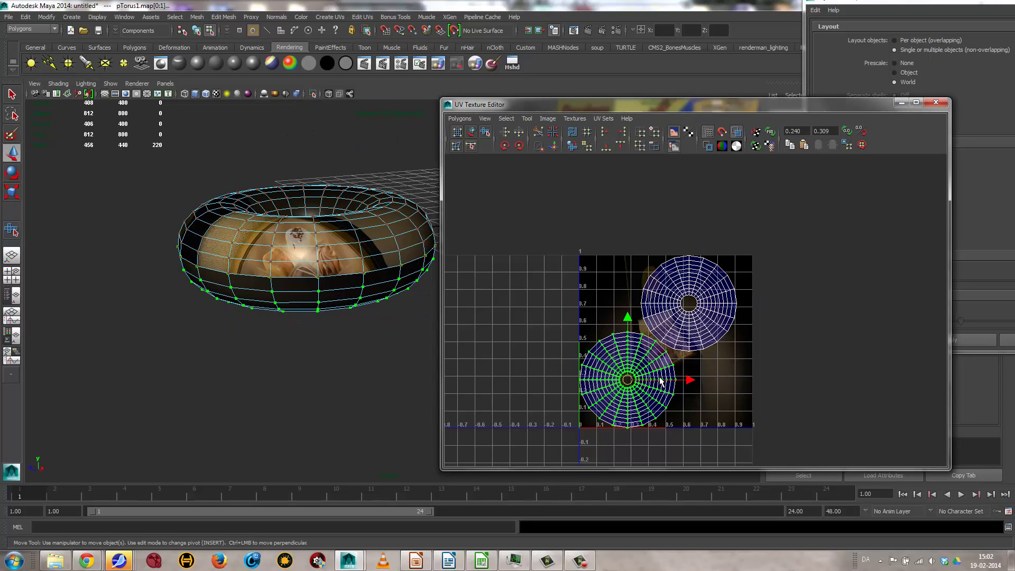
{"action": "key", "text": "e"}
{"action": "left_click_drag", "start_coordinate": [678, 350], "coordinate": [536, 536]}
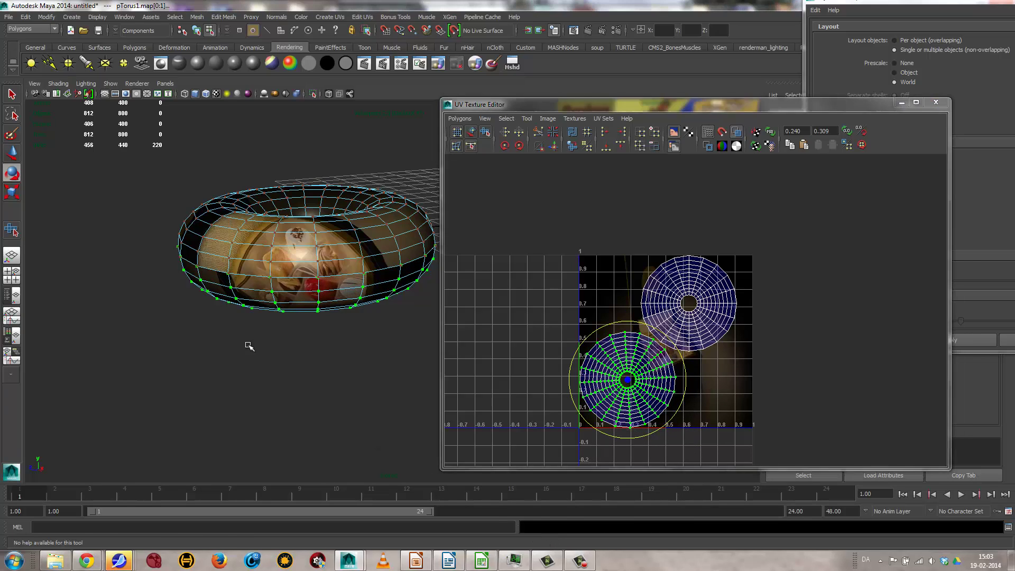
Step: Examine in object mode, from near and far, how the chocolate picture lines up across the torus's outer seam
{"action": "scroll", "coordinate": [410, 296], "scroll_direction": "up", "scroll_amount": 10}
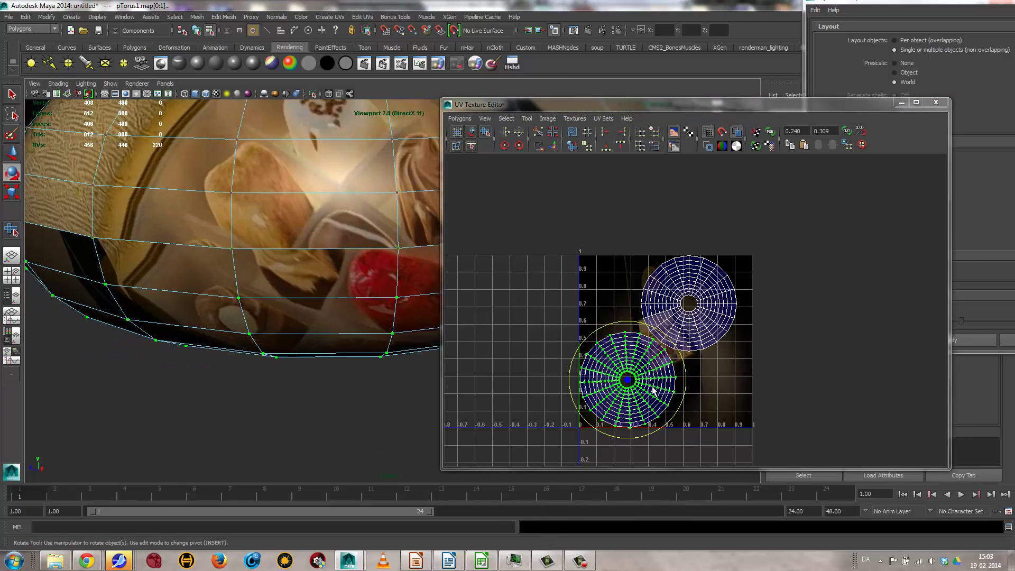
{"action": "right_click_drag", "start_coordinate": [653, 386], "coordinate": [682, 370]}
{"action": "right_click_drag", "start_coordinate": [302, 230], "coordinate": [363, 215]}
{"action": "left_click", "coordinate": [276, 405]}
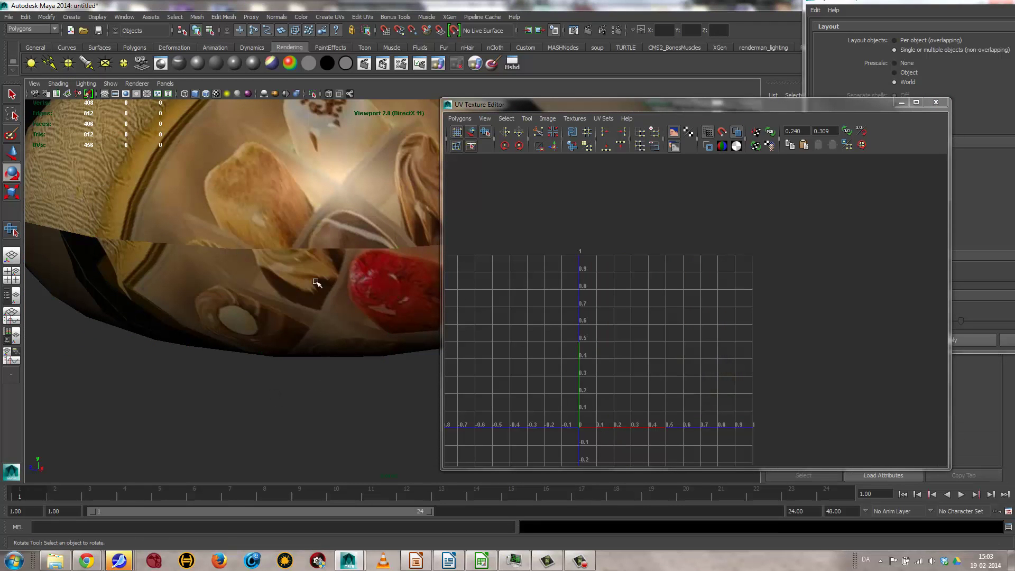
{"action": "left_click_drag", "start_coordinate": [320, 265], "coordinate": [278, 290], "text": "alt"}
{"action": "right_click_drag", "start_coordinate": [279, 290], "coordinate": [564, 321], "text": "alt"}
{"action": "middle_click_drag", "start_coordinate": [298, 206], "coordinate": [195, 308], "text": "alt"}
{"action": "right_click_drag", "start_coordinate": [271, 356], "coordinate": [64, 356], "text": "alt"}
{"action": "right_click_drag", "start_coordinate": [338, 320], "coordinate": [168, 304], "text": "alt"}
{"action": "left_click_drag", "start_coordinate": [167, 304], "coordinate": [214, 327], "text": "alt"}
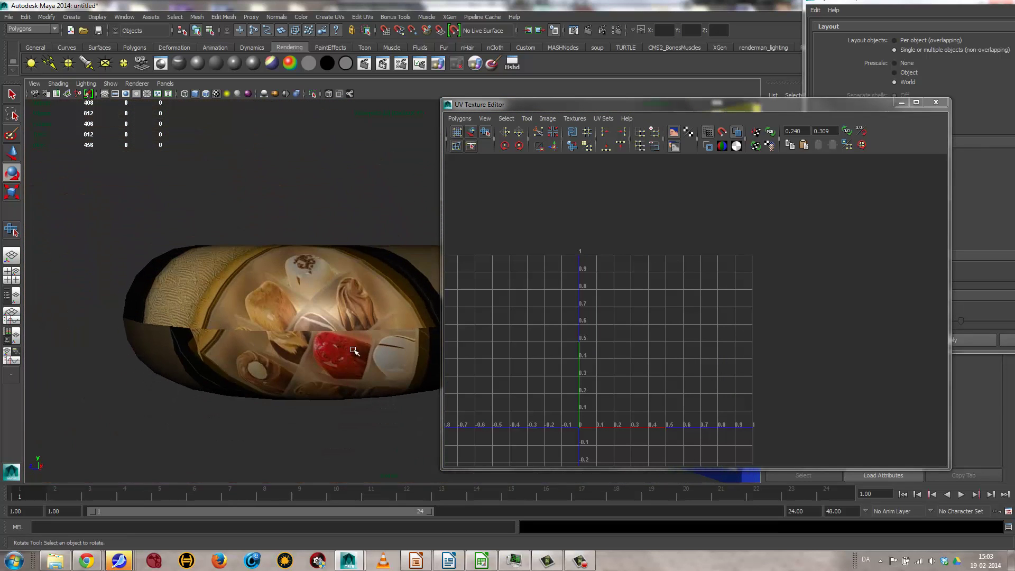
{"action": "right_click_drag", "start_coordinate": [242, 335], "coordinate": [444, 367], "text": "alt"}
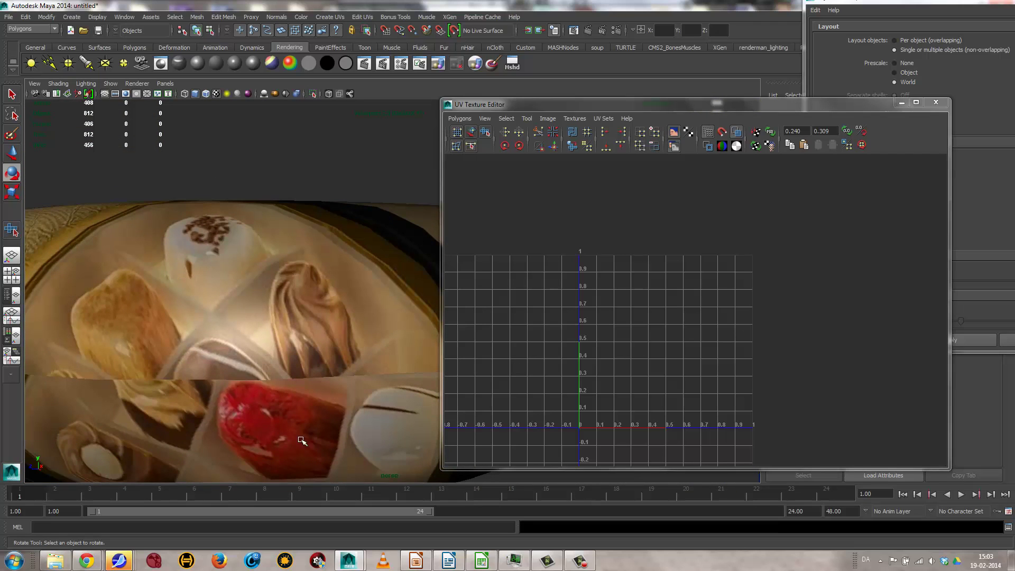
{"action": "right_click_drag", "start_coordinate": [374, 369], "coordinate": [228, 376], "text": "alt"}
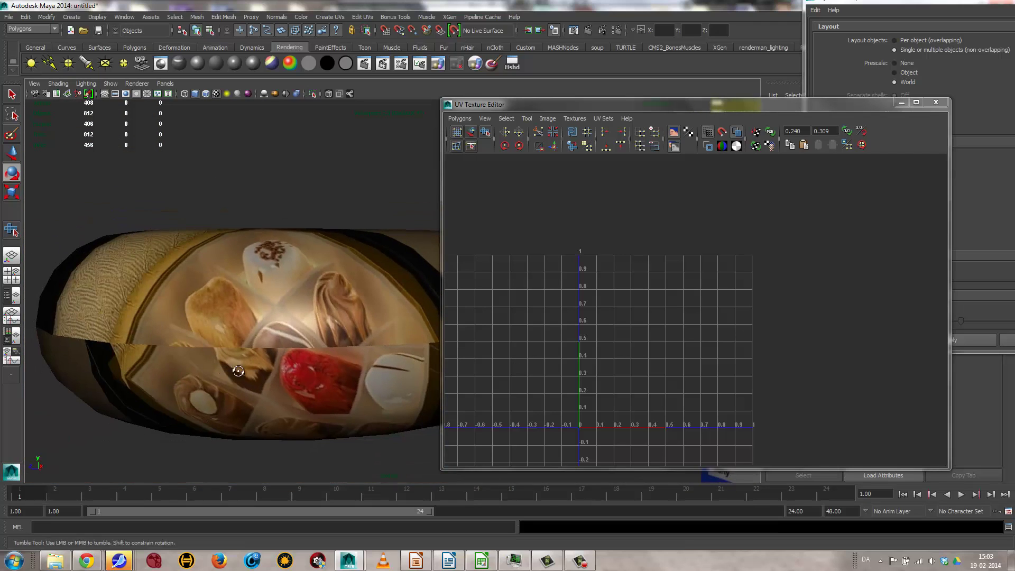
{"action": "left_click_drag", "start_coordinate": [246, 371], "coordinate": [209, 375], "text": "alt"}
{"action": "right_click_drag", "start_coordinate": [222, 375], "coordinate": [381, 376], "text": "alt"}
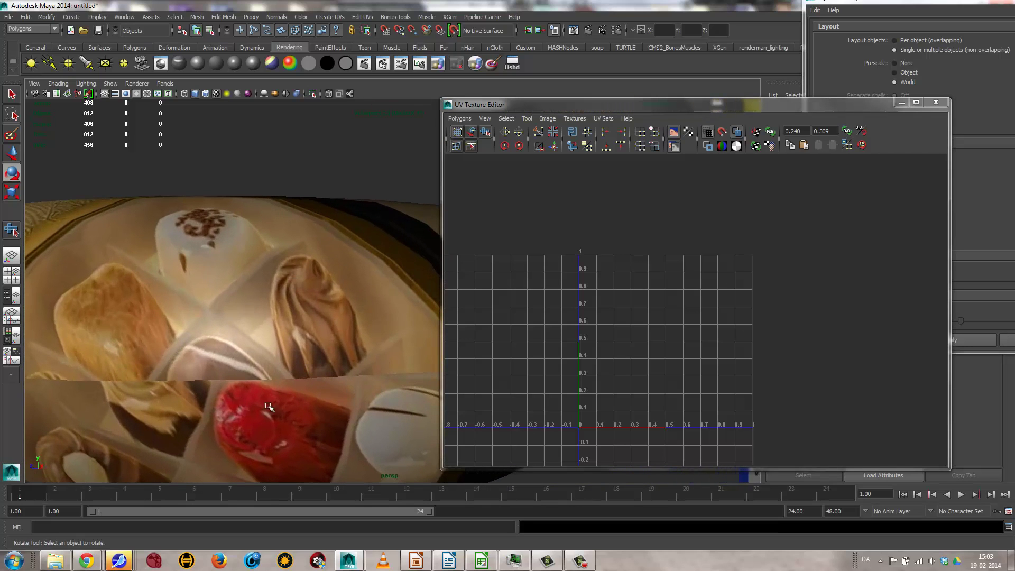
Step: Check the textured torus as a whole from above and the side, and close the UV Texture Editor
{"action": "right_click_drag", "start_coordinate": [330, 406], "coordinate": [91, 324], "text": "alt"}
{"action": "left_click_drag", "start_coordinate": [90, 324], "coordinate": [251, 345], "text": "alt"}
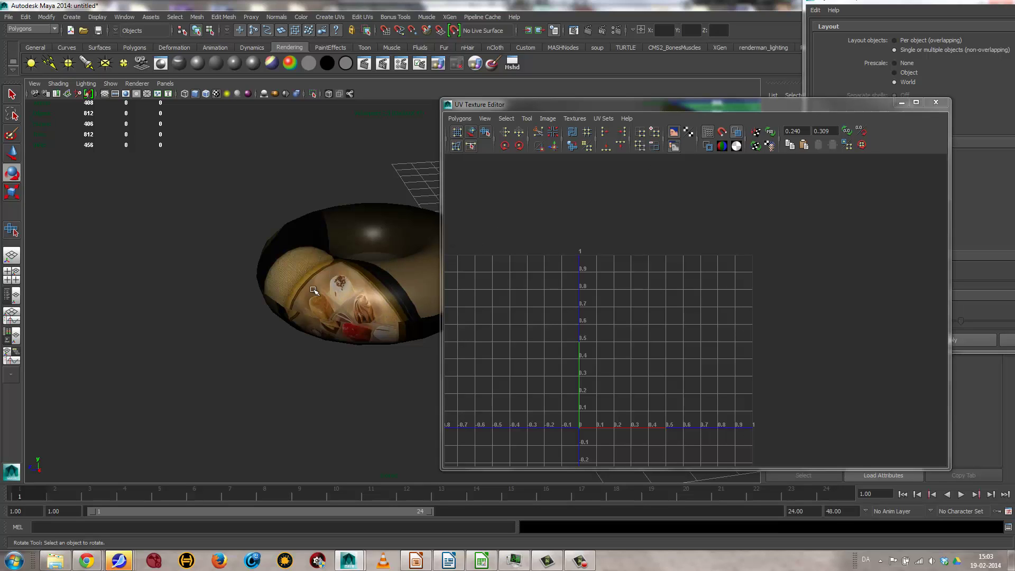
{"action": "mouse_move", "coordinate": [313, 291]}
{"action": "left_mouse_down", "text": "alt"}
{"action": "mouse_move", "coordinate": [320, 305]}
{"action": "mouse_move", "coordinate": [319, 287]}
{"action": "left_mouse_up", "text": "alt"}
{"action": "right_click_drag", "start_coordinate": [320, 287], "coordinate": [702, 223], "text": "alt"}
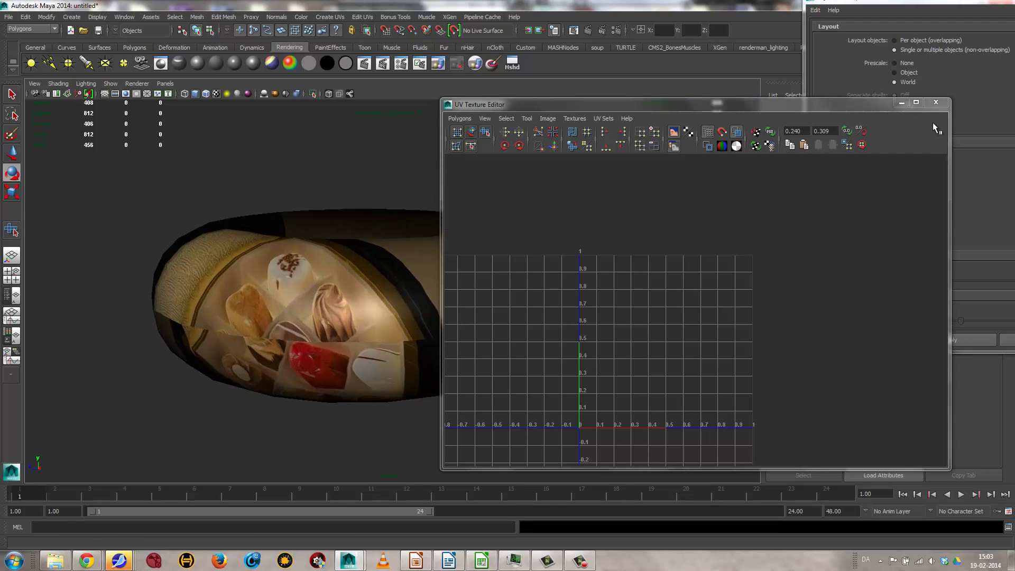
{"action": "left_click", "coordinate": [936, 103]}
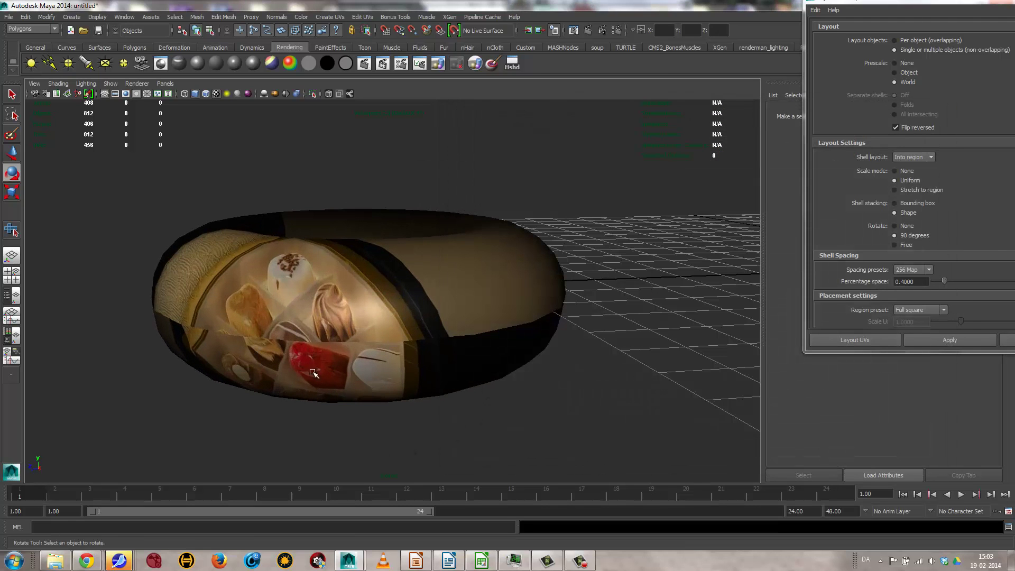
{"action": "right_click_drag", "start_coordinate": [325, 363], "coordinate": [466, 358], "text": "alt"}
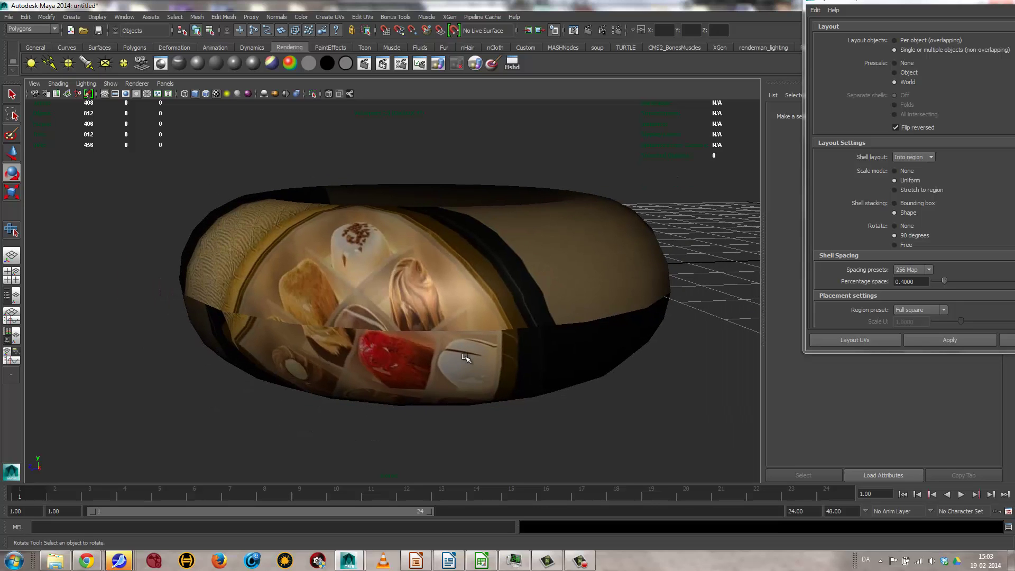